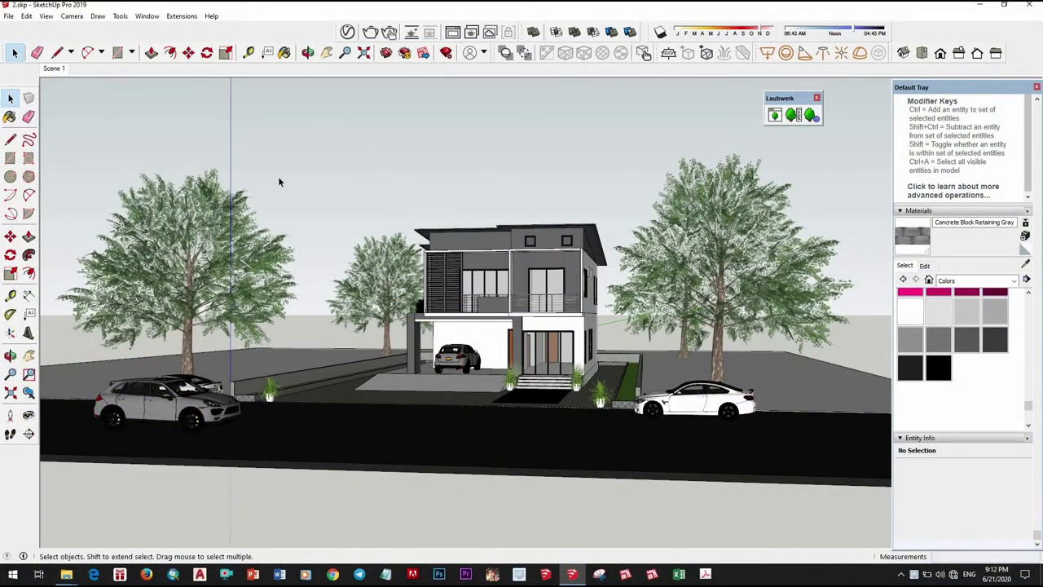
# Step: Delete the two dark grass plants on either side of the entrance stairs
pyautogui.scroll(1, 239, 155)
pyautogui.scroll(2, 239, 155)
pyautogui.scroll(2, 239, 155)
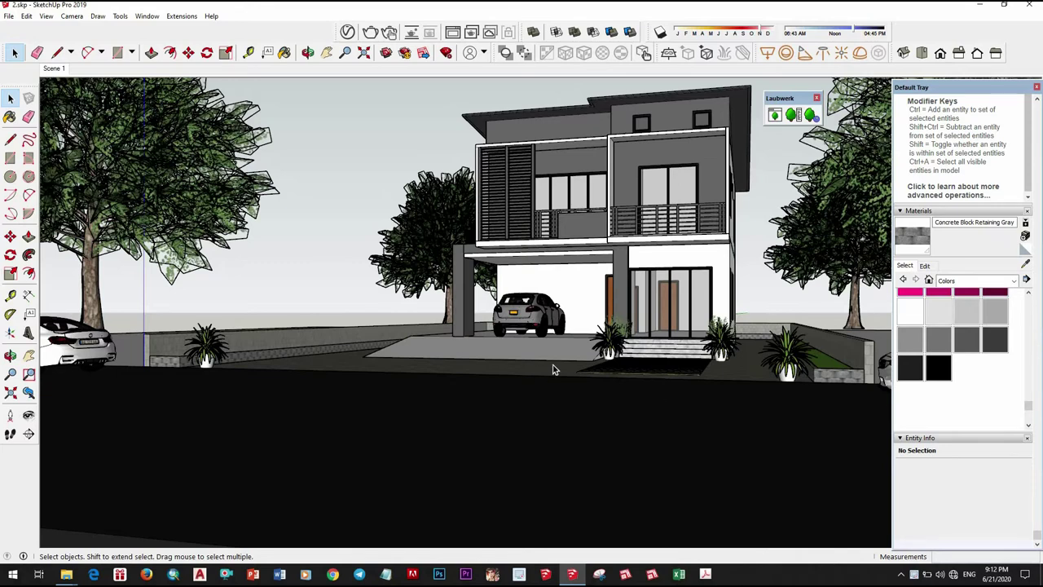
pyautogui.moveTo(548, 358); pyautogui.dragTo(570, 407, button='middle')
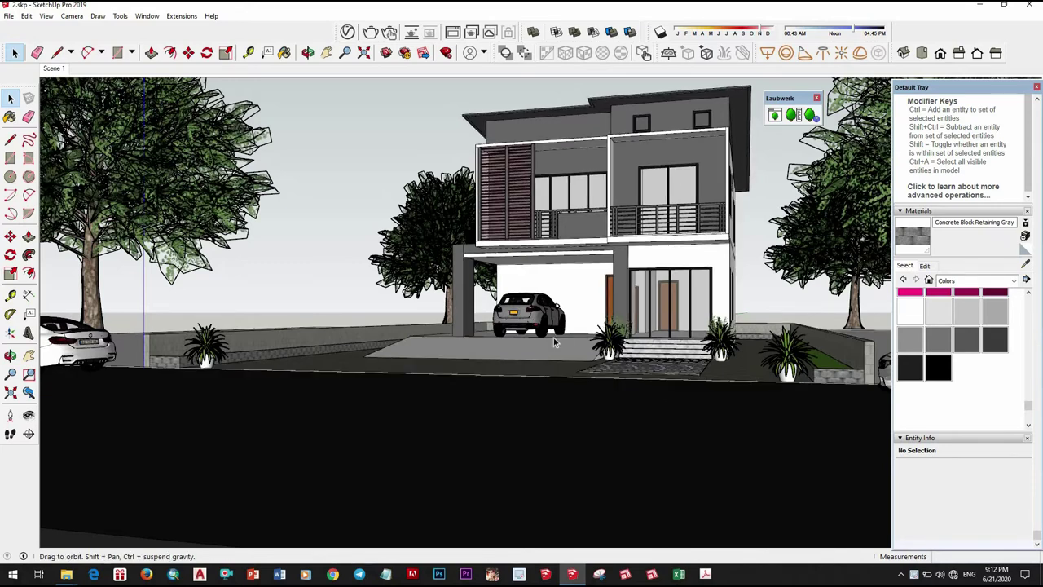
pyautogui.scroll(-2, 601, 484)
pyautogui.moveTo(601, 484); pyautogui.dragTo(630, 459, button='middle')
pyautogui.scroll(3, 588, 344)
pyautogui.scroll(3, 589, 344)
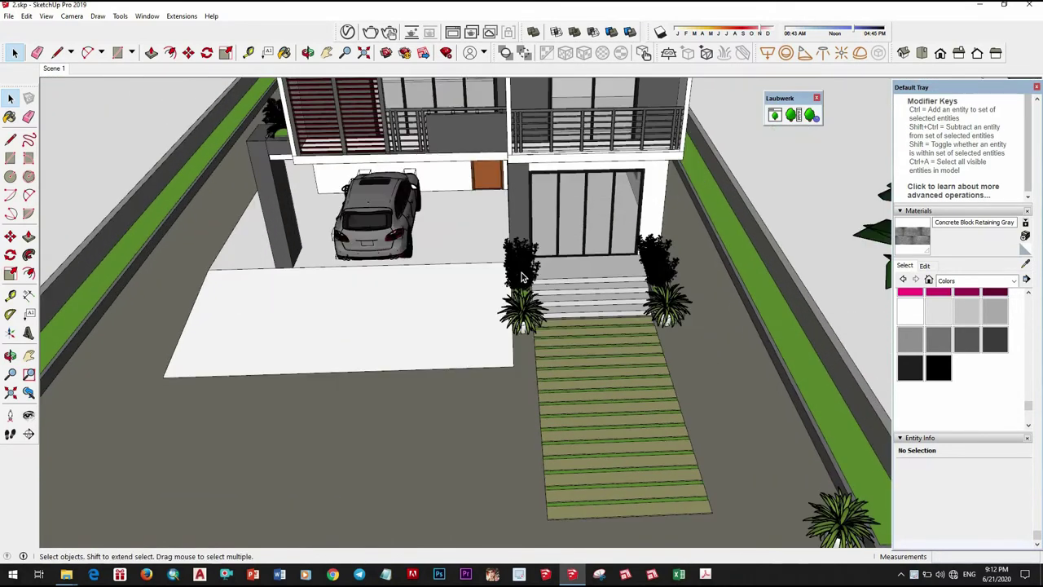
pyautogui.scroll(2, 589, 344)
pyautogui.moveTo(495, 373); pyautogui.dragTo(506, 344, button='middle')
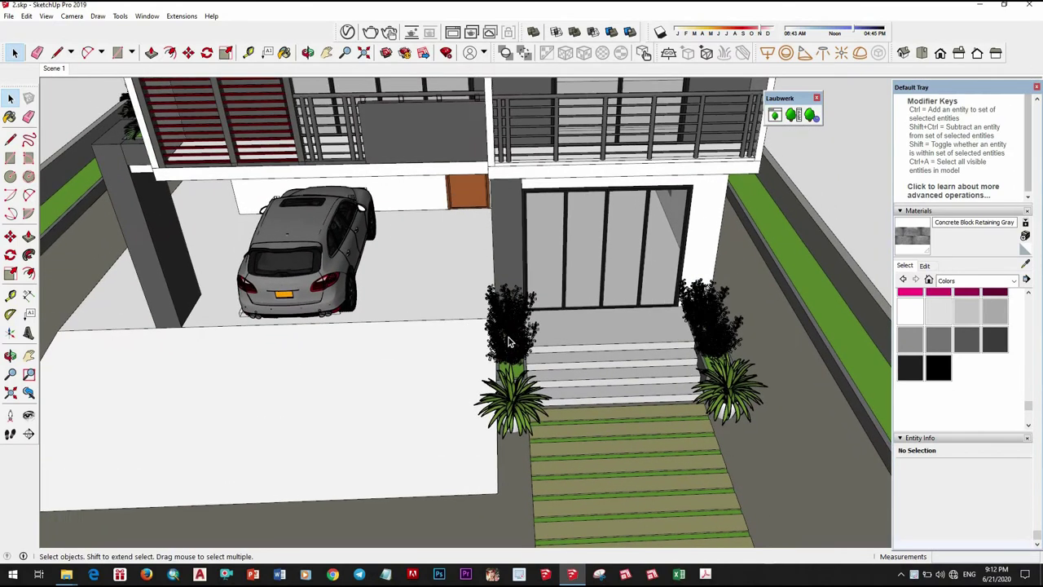
pyautogui.rightClick(503, 320)
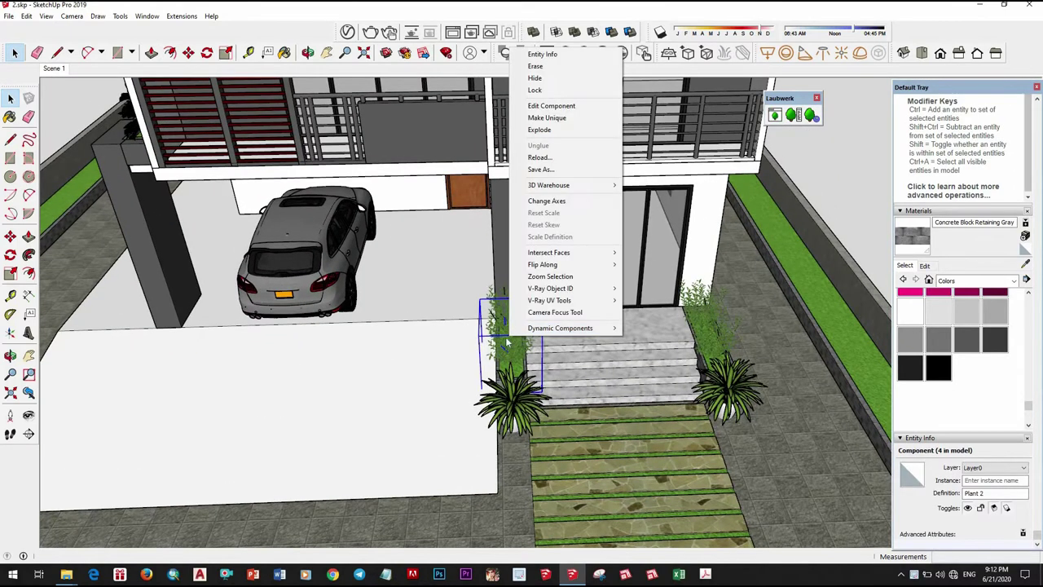
pyautogui.press('Escape')
pyautogui.press('Delete')
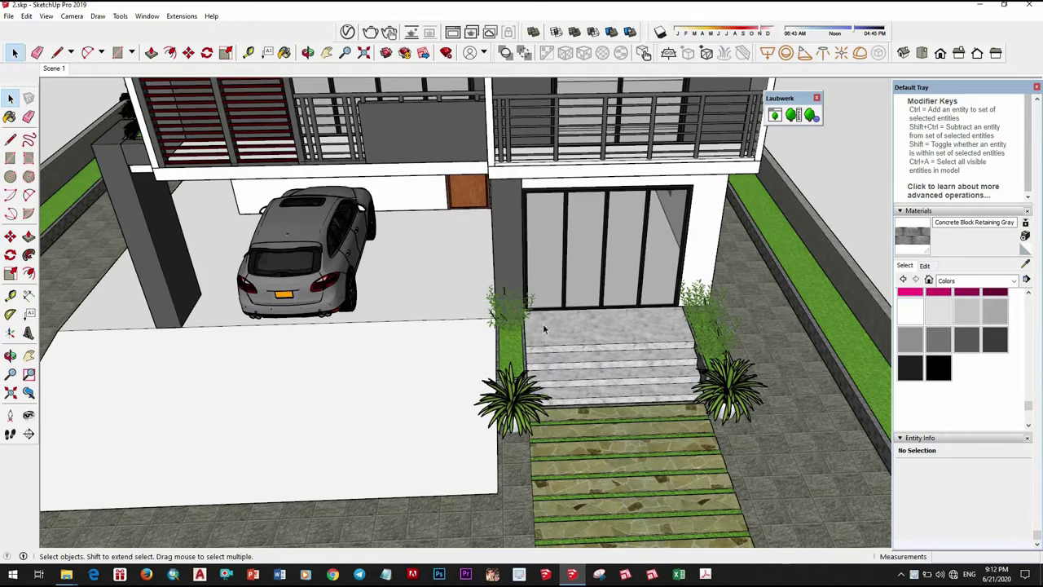
pyautogui.click(716, 344)
pyautogui.press('Delete')
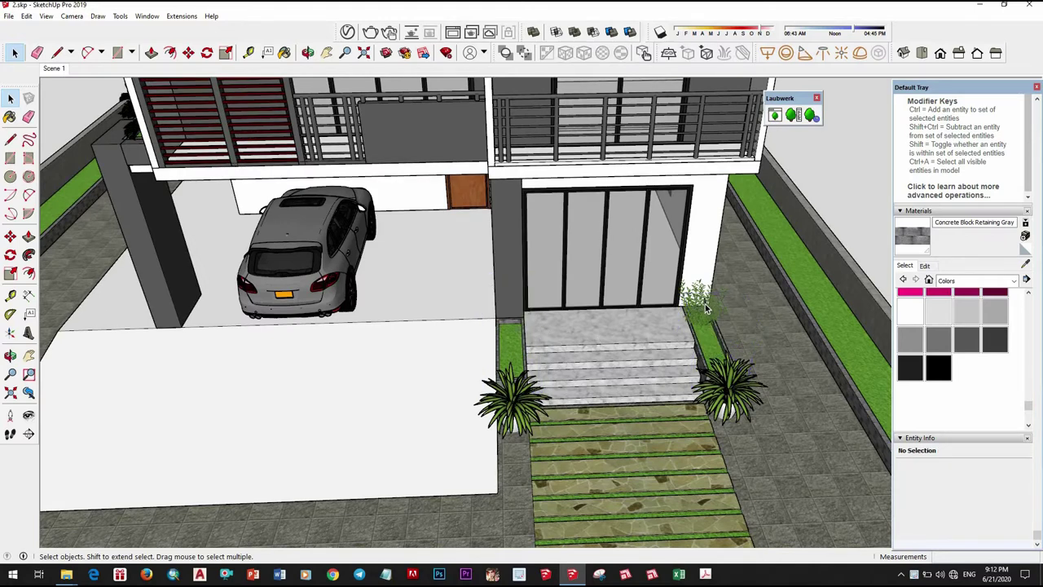
# Step: Select the palm in the carport planter and start moving it
pyautogui.moveTo(550, 323)
pyautogui.mouseDown(button='middle')
pyautogui.moveTo(384, 176)
pyautogui.moveTo(399, 164)
pyautogui.mouseUp(button='middle')
pyautogui.click(379, 158)
pyautogui.press('m')
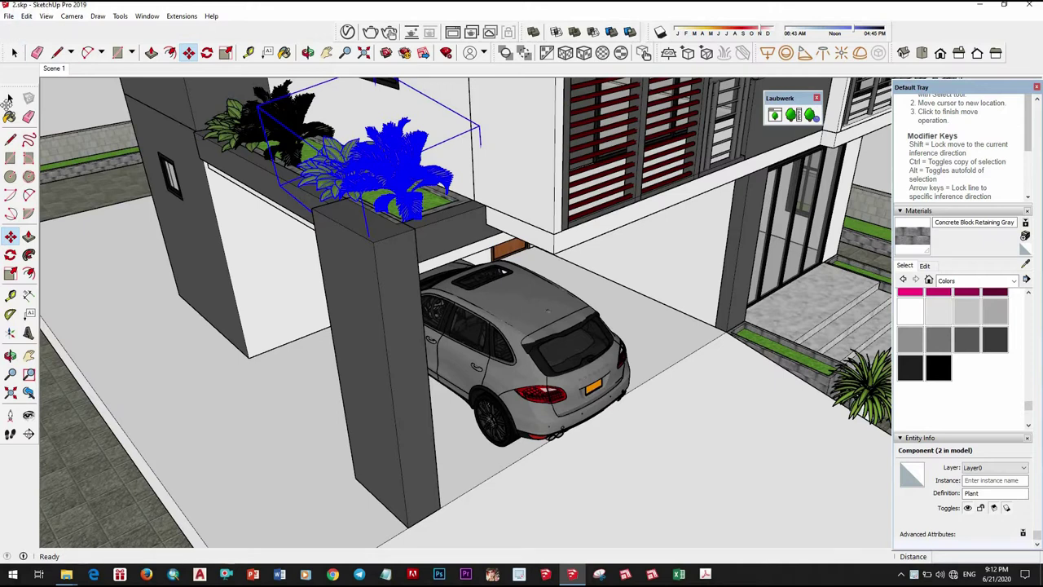
# Step: Copy the carport palm into the planter left of the entrance stairs
pyautogui.rightClick(473, 202)
pyautogui.click(498, 204)
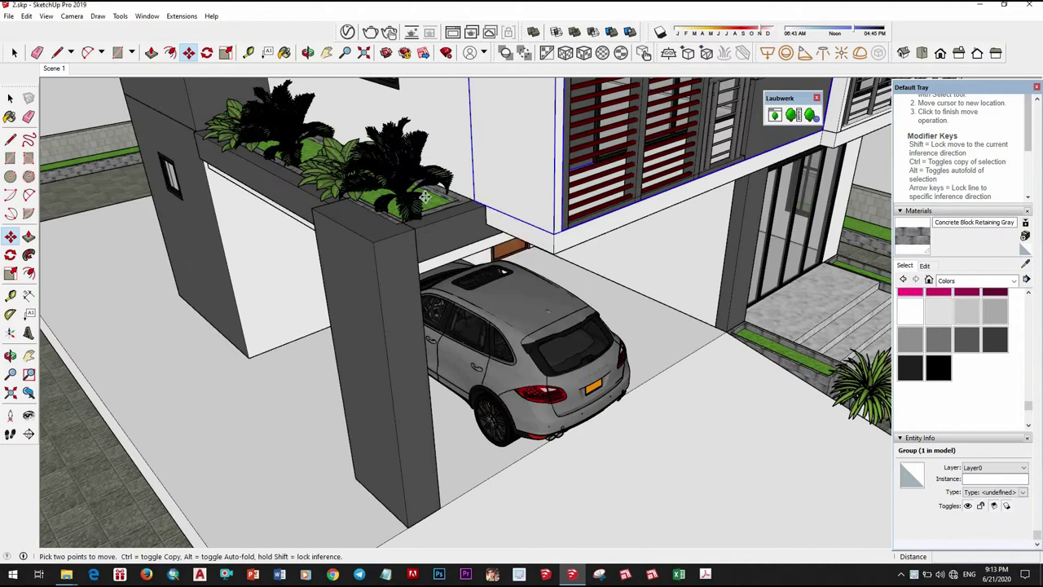
pyautogui.press('space')
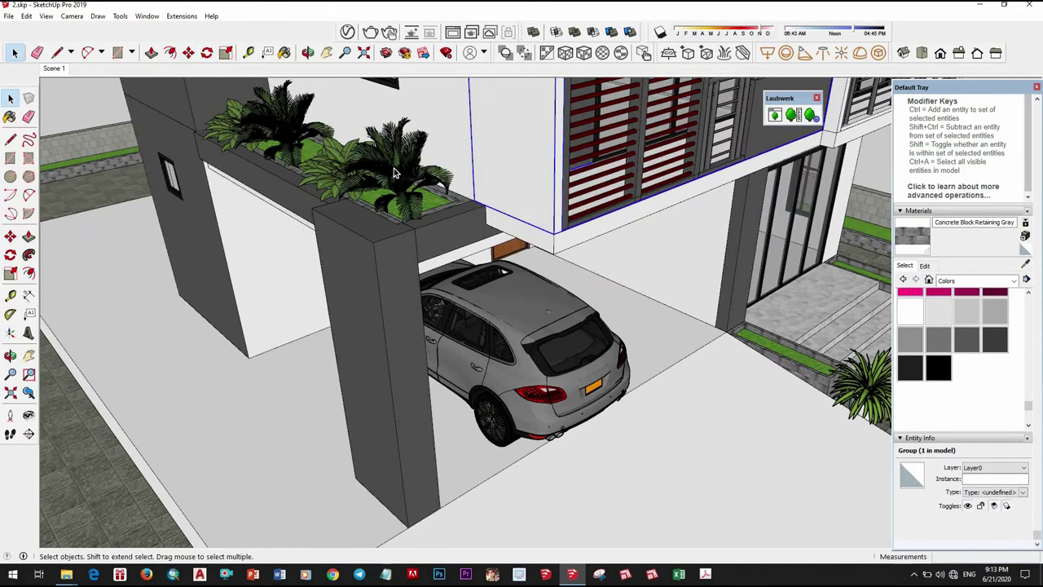
pyautogui.click(398, 176)
pyautogui.press('m')
pyautogui.scroll(2, 460, 198)
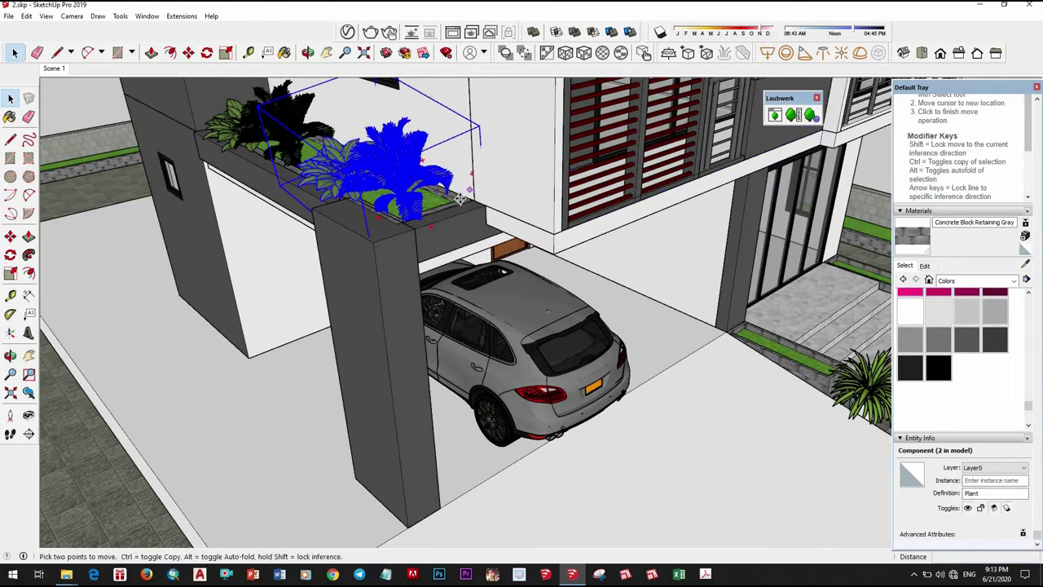
pyautogui.scroll(2, 461, 198)
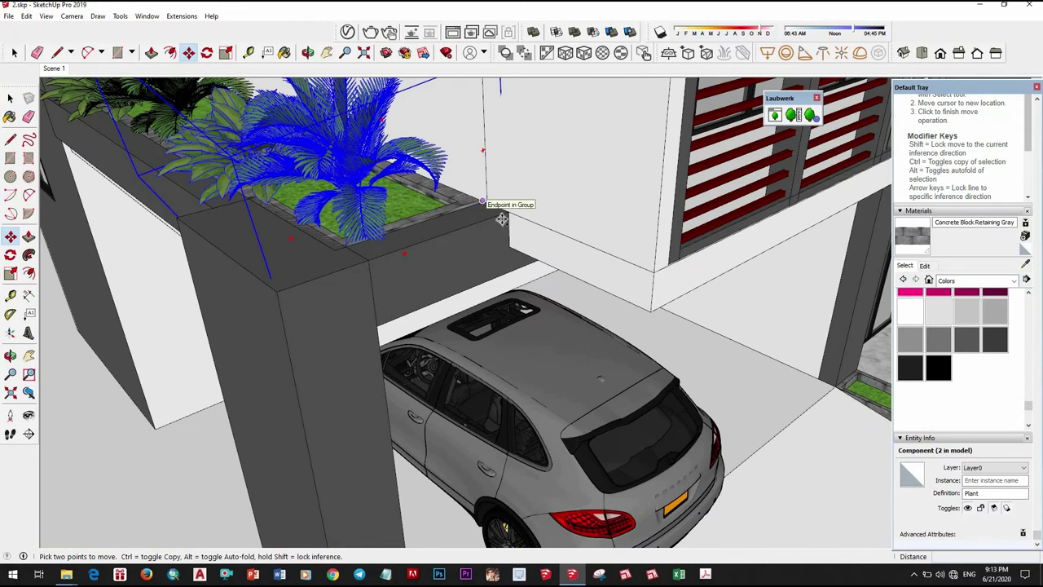
pyautogui.click(502, 218)
pyautogui.press('ctrl')
pyautogui.moveTo(400, 226); pyautogui.dragTo(784, 375, button='middle')
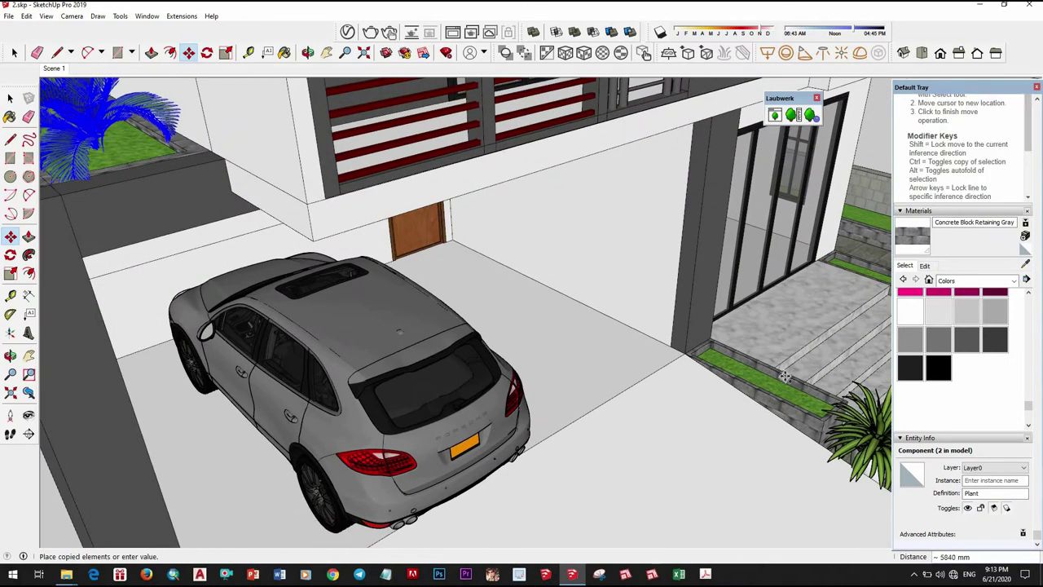
pyautogui.scroll(2, 819, 395)
pyautogui.scroll(2, 820, 396)
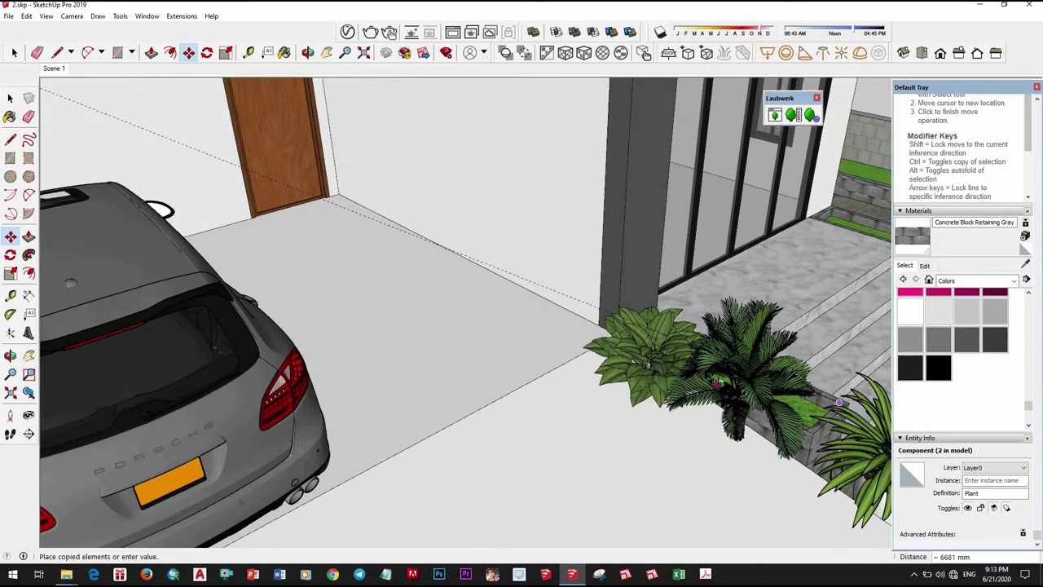
pyautogui.moveTo(819, 395)
pyautogui.mouseDown(button='middle')
pyautogui.moveTo(484, 371)
pyautogui.moveTo(391, 407)
pyautogui.mouseUp(button='middle')
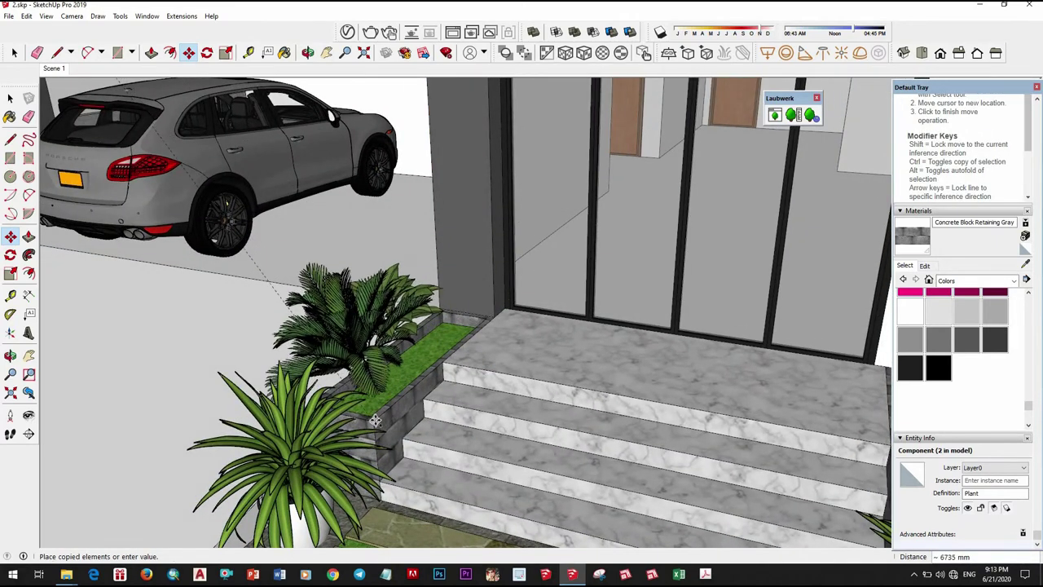
pyautogui.click(355, 418)
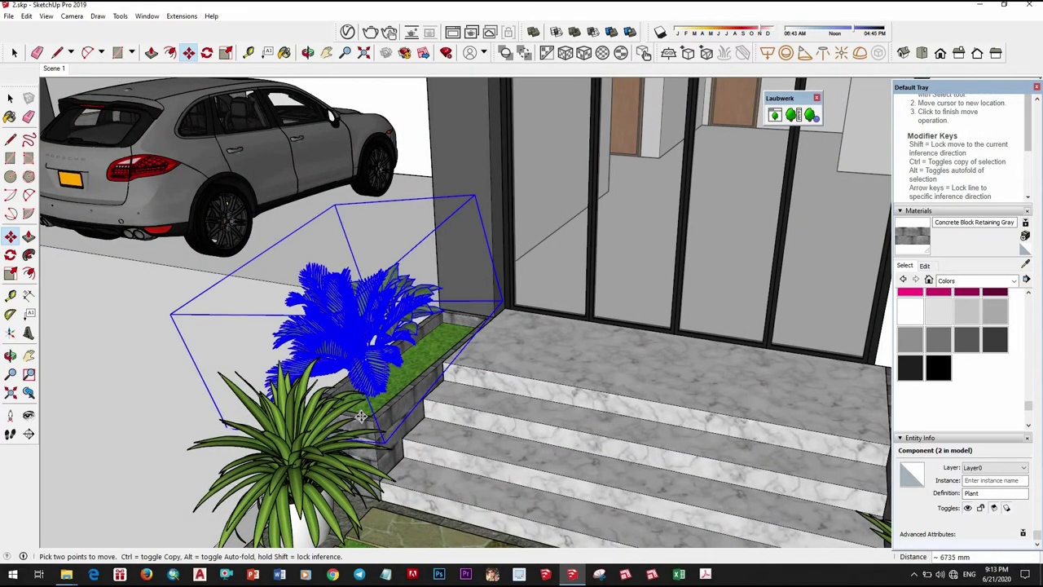
# Step: Reposition the left palm copy further along its planter
pyautogui.scroll(2, 352, 417)
pyautogui.scroll(2, 351, 417)
pyautogui.click(364, 419)
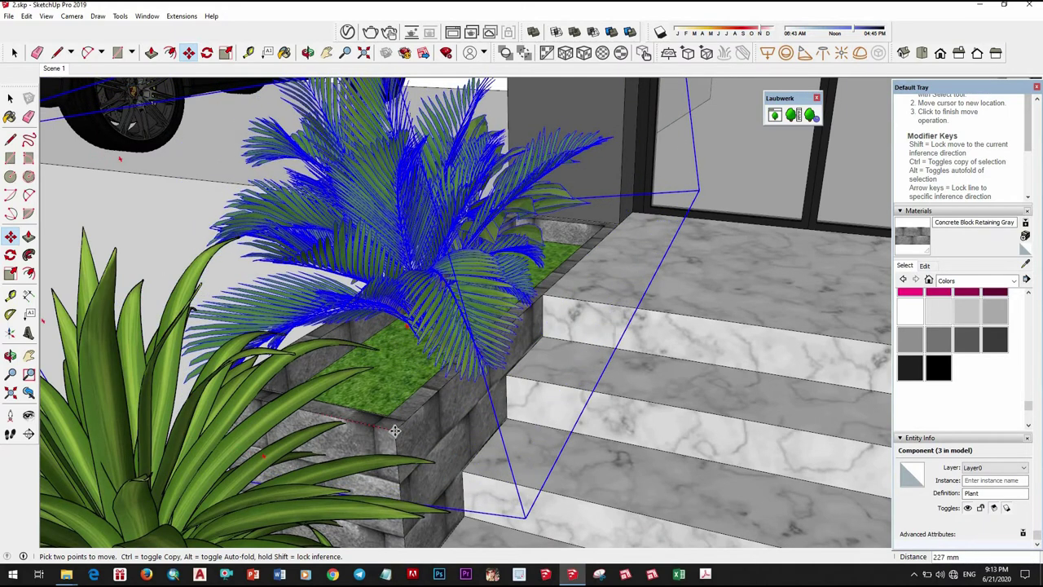
pyautogui.click(416, 432)
# Step: Place another palm copy in the planter right of the stairs
pyautogui.scroll(-2, 399, 414)
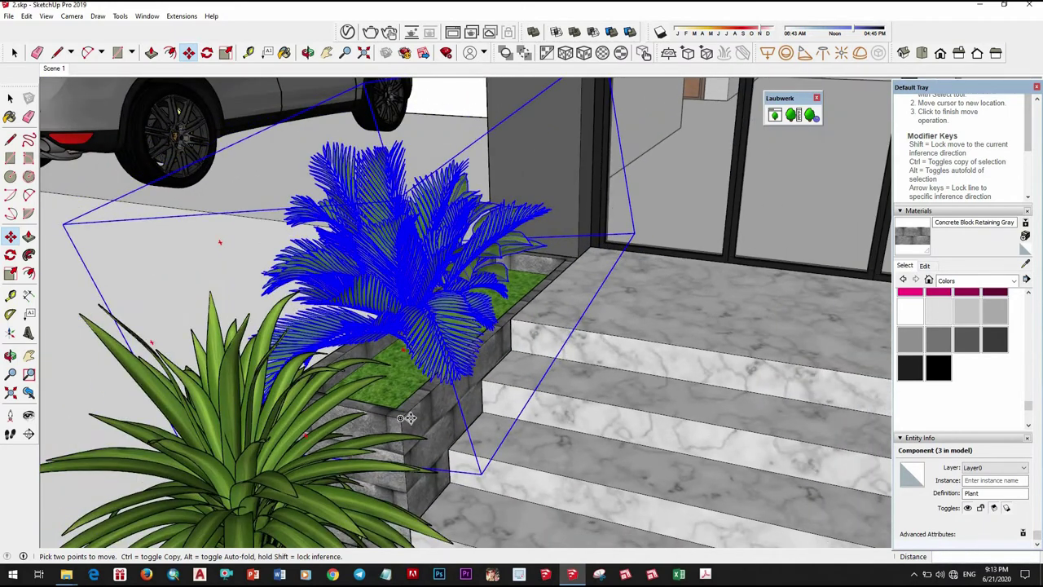
pyautogui.scroll(-3, 408, 418)
pyautogui.moveTo(407, 418); pyautogui.dragTo(534, 298, button='middle')
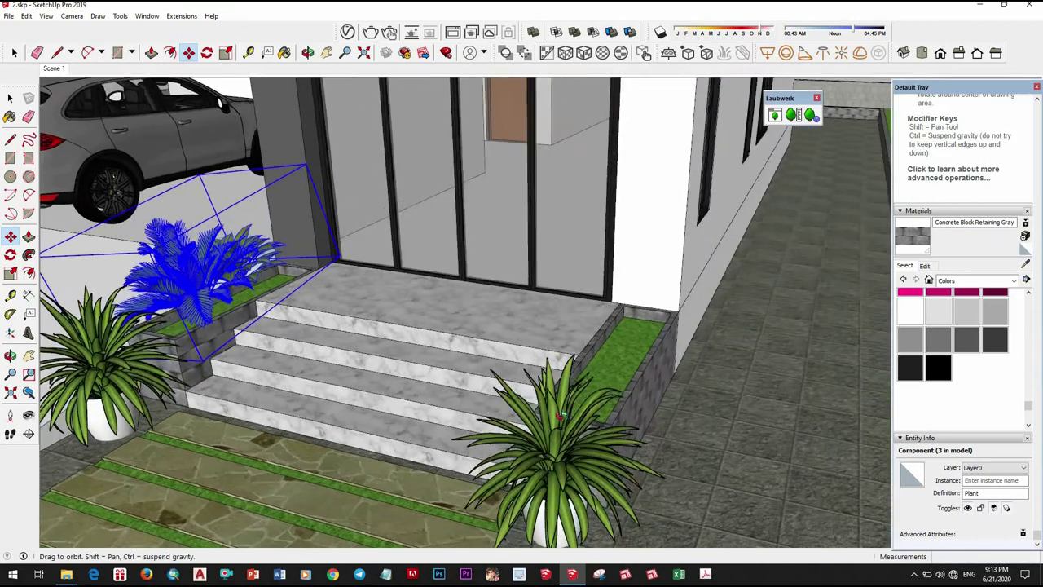
pyautogui.moveTo(559, 416); pyautogui.dragTo(506, 424, button='middle')
pyautogui.scroll(2, 497, 428)
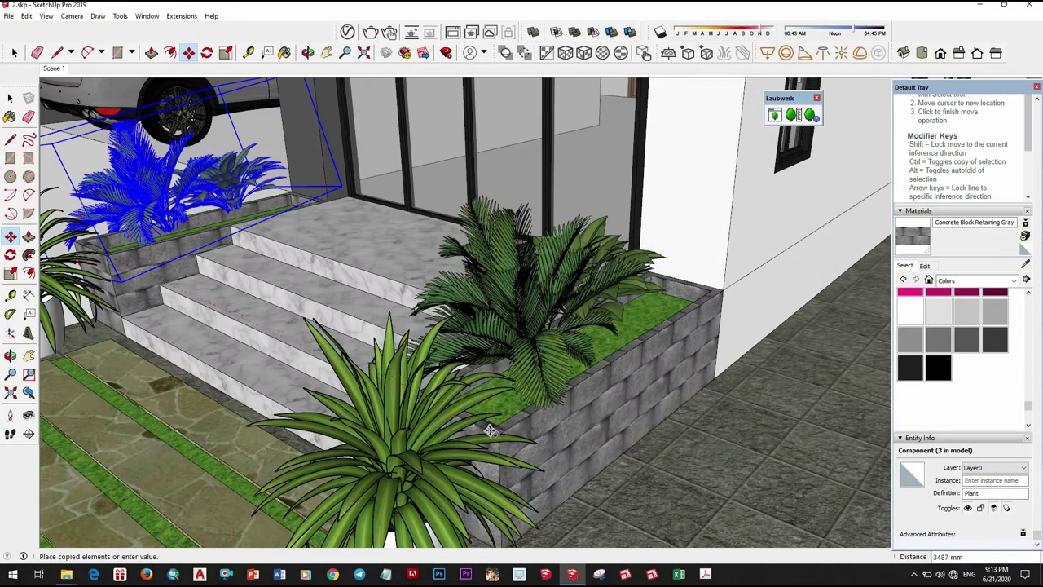
pyautogui.click(534, 440)
# Step: Select both stair palms, nudge them into place, and clear the selection
pyautogui.press('space')
pyautogui.moveTo(534, 440)
pyautogui.mouseDown(button='middle')
pyautogui.moveTo(385, 394)
pyautogui.moveTo(744, 330)
pyautogui.moveTo(489, 310)
pyautogui.mouseUp(button='middle')
pyautogui.keyDown('shift'); pyautogui.click(338, 291); pyautogui.keyUp('shift')
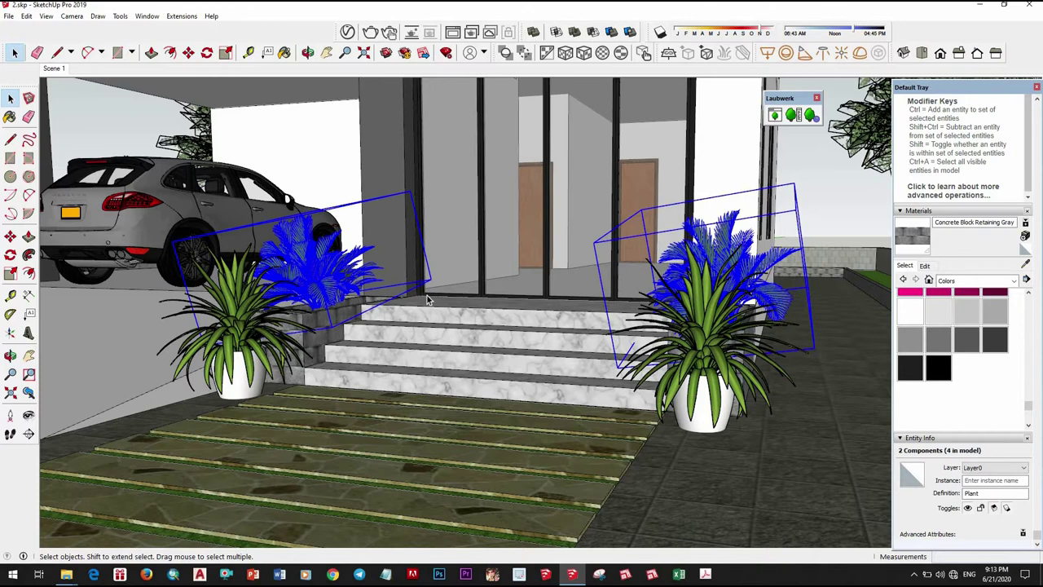
pyautogui.press('m')
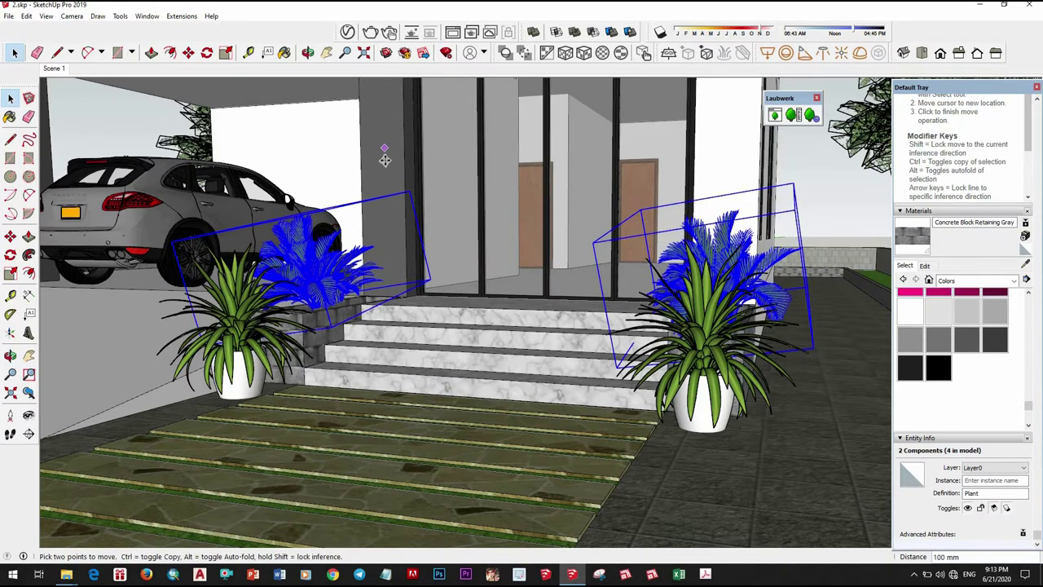
pyautogui.press('space')
pyautogui.moveTo(513, 310); pyautogui.dragTo(613, 349, button='middle')
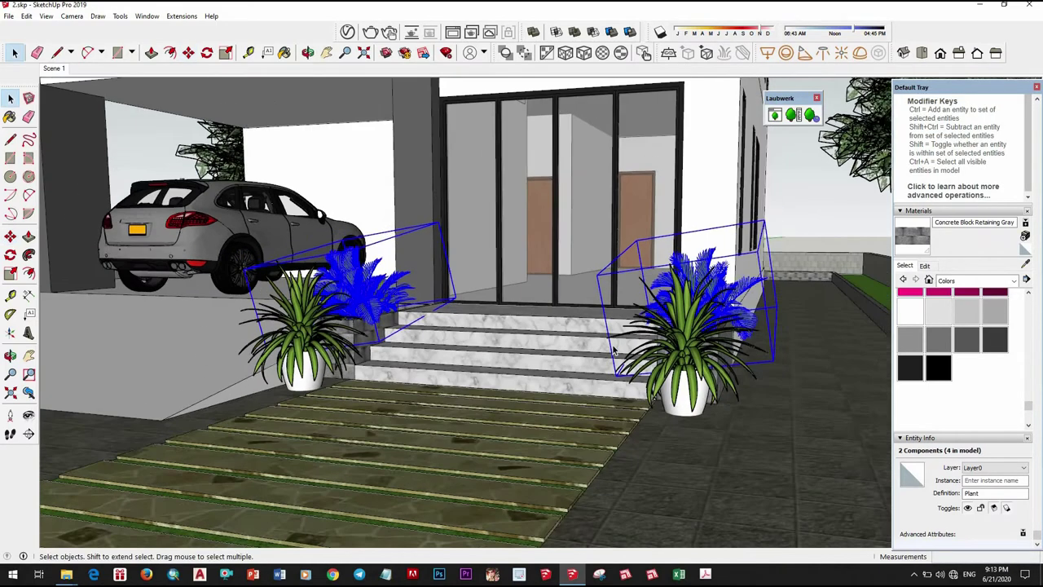
pyautogui.scroll(-5, 613, 349)
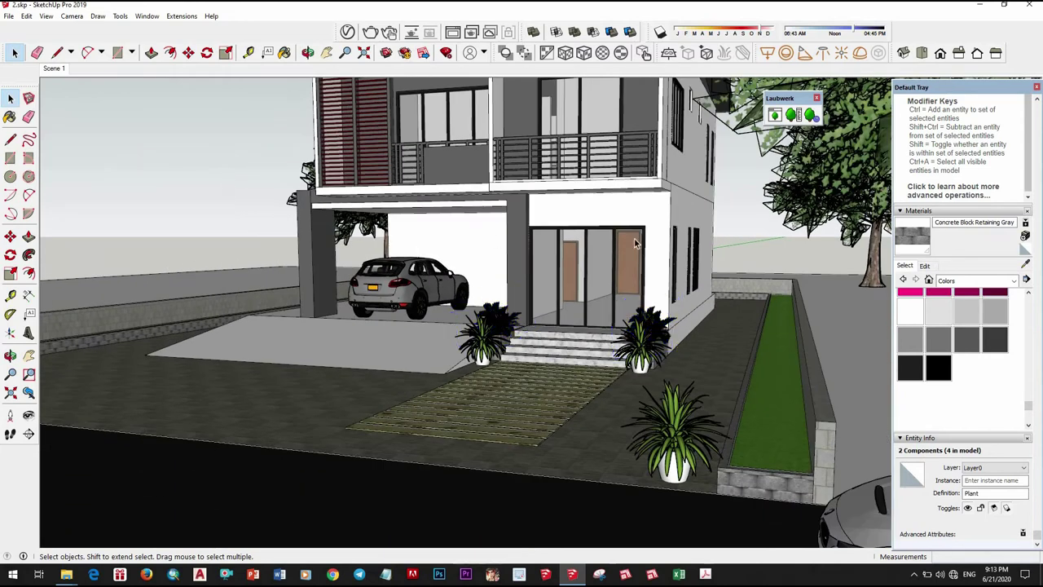
pyautogui.hotkey('ctrl', 't')
# Step: Zoom in on the front of the house
pyautogui.scroll(1, 260, 137)
pyautogui.scroll(1, 286, 139)
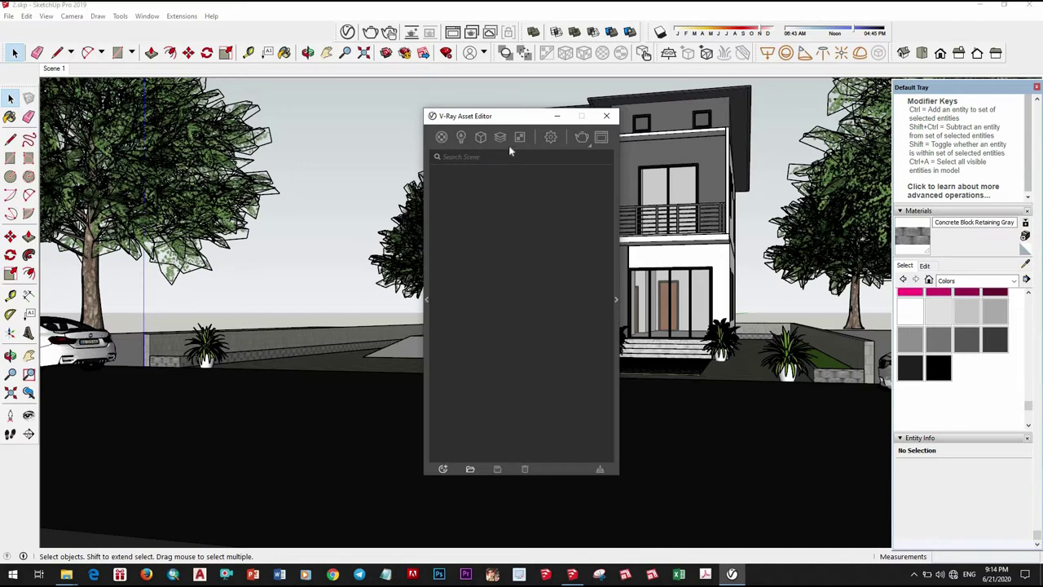
# Step: Move the Asset Editor aside and sample Color M08 from the model with the paint bucket
pyautogui.moveTo(456, 115); pyautogui.dragTo(208, 106)
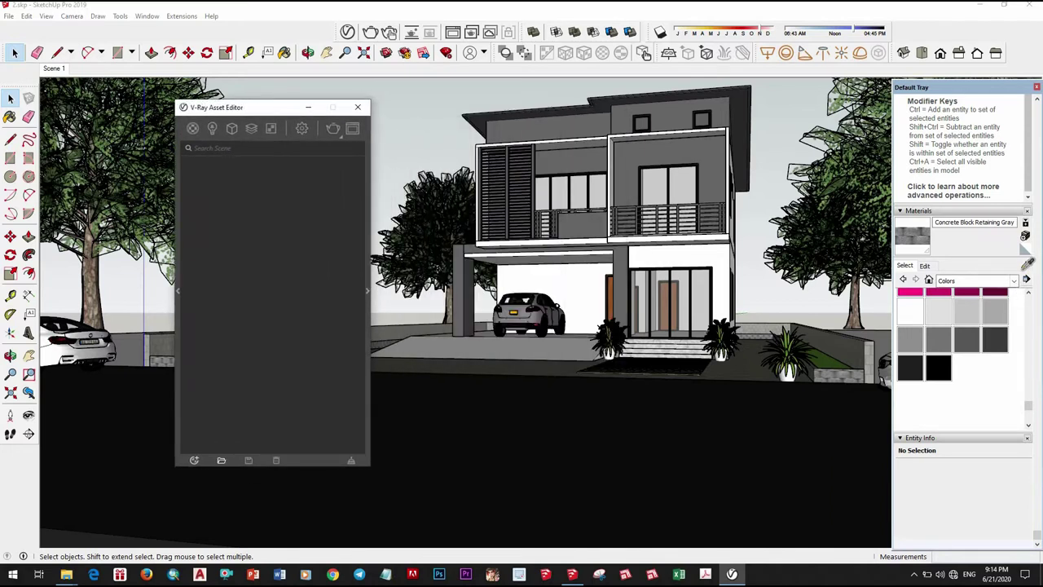
pyautogui.press('b')
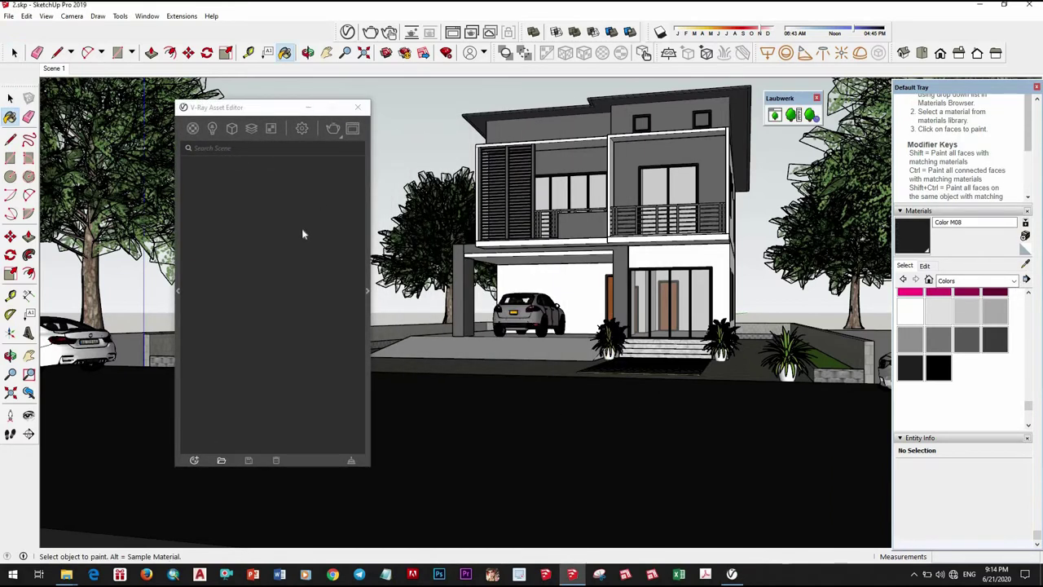
pyautogui.click(203, 146)
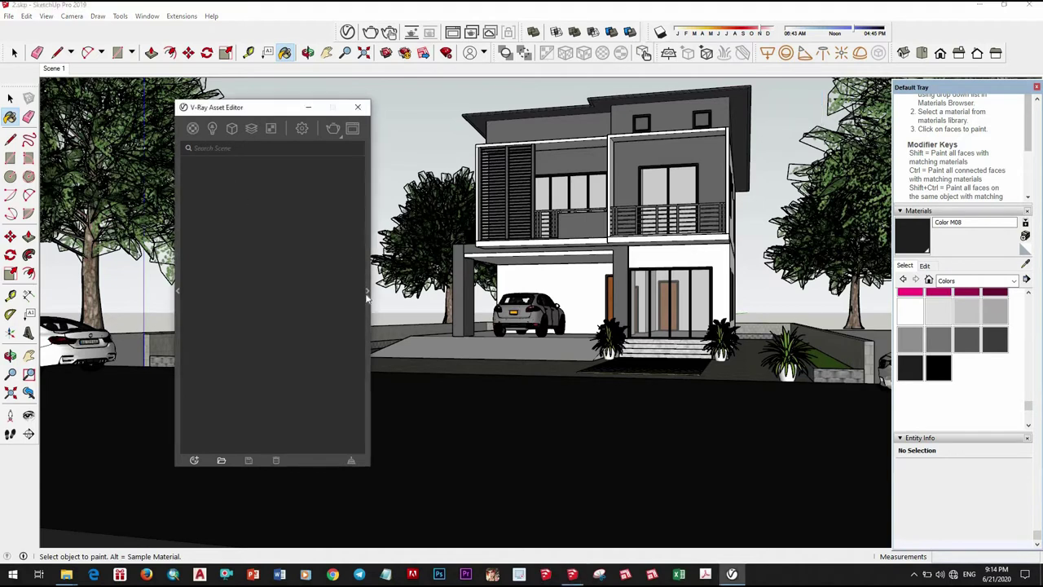
pyautogui.keyDown('alt'); pyautogui.click(454, 287); pyautogui.keyUp('alt')
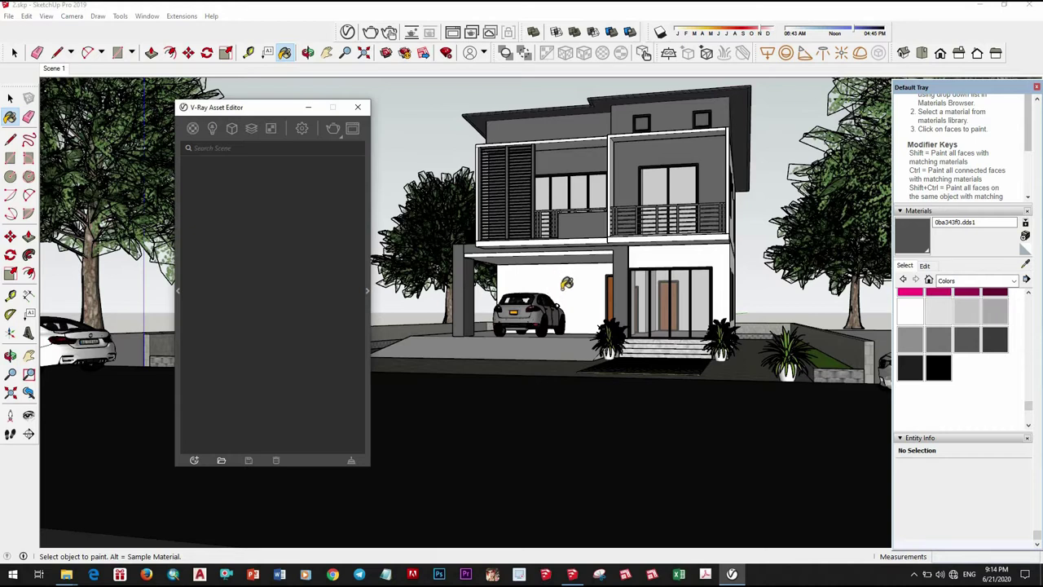
pyautogui.click(193, 128)
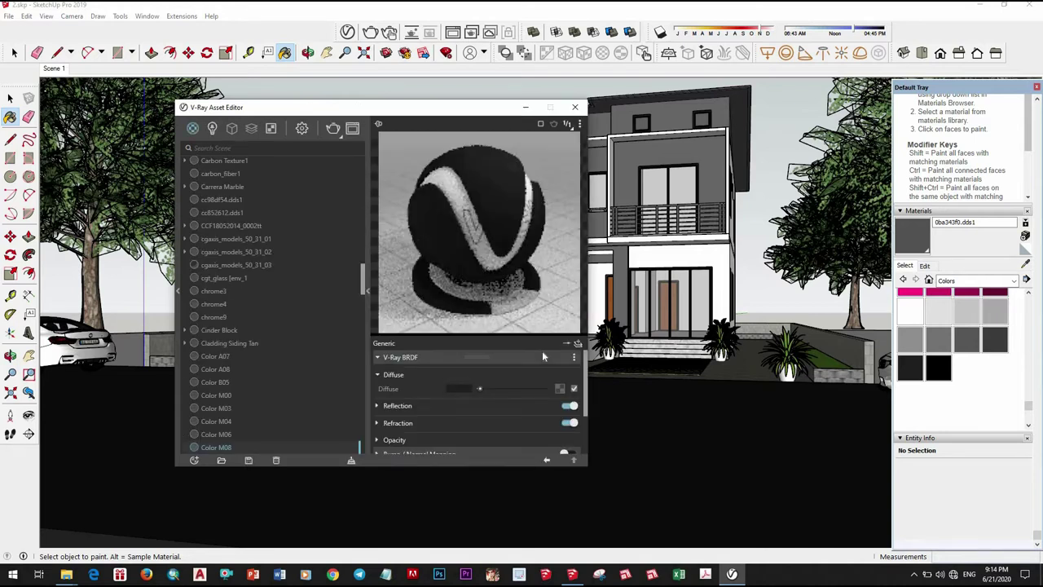
# Step: Give Color M08 a light grey reflection colour with 0.8 reflection glossiness
pyautogui.click(428, 407)
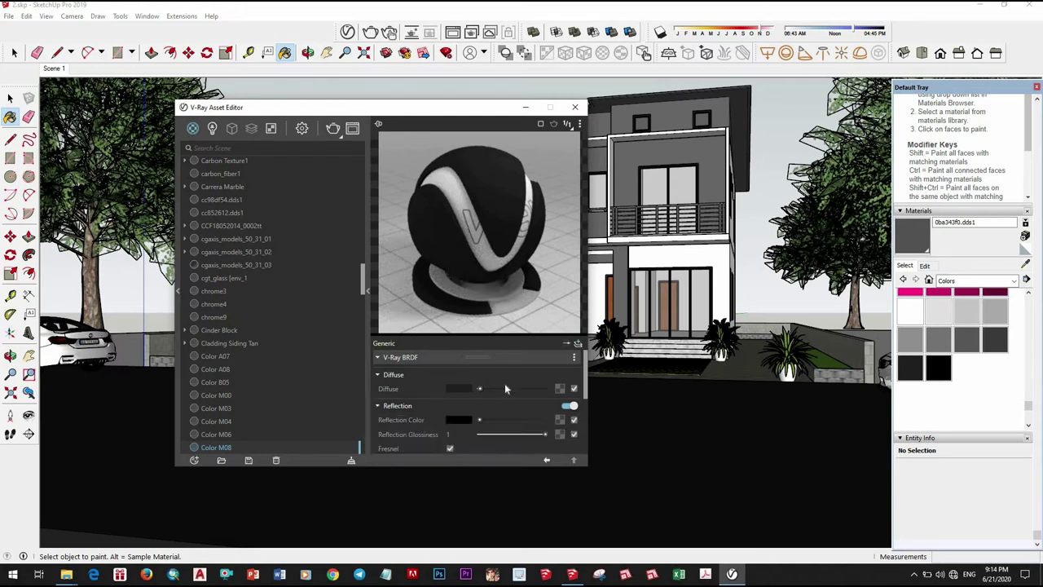
pyautogui.scroll(-2, 505, 389)
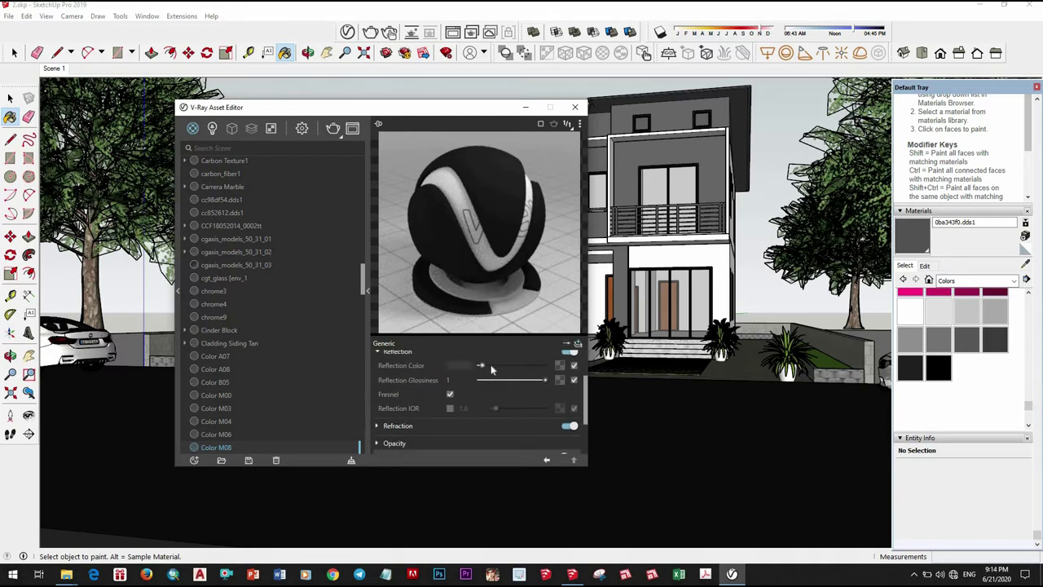
pyautogui.moveTo(491, 365); pyautogui.dragTo(511, 368)
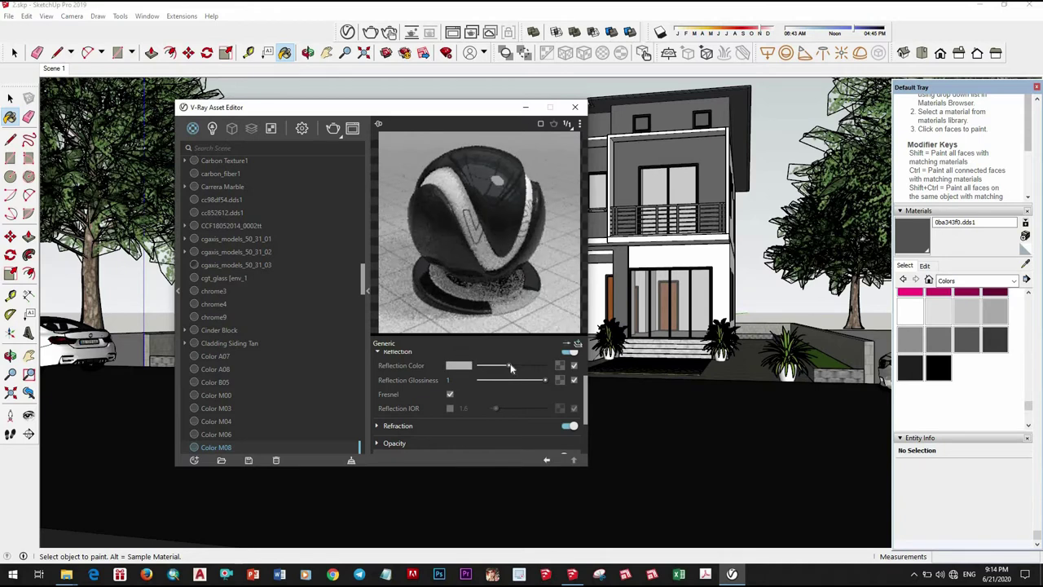
pyautogui.moveTo(542, 382); pyautogui.dragTo(538, 380)
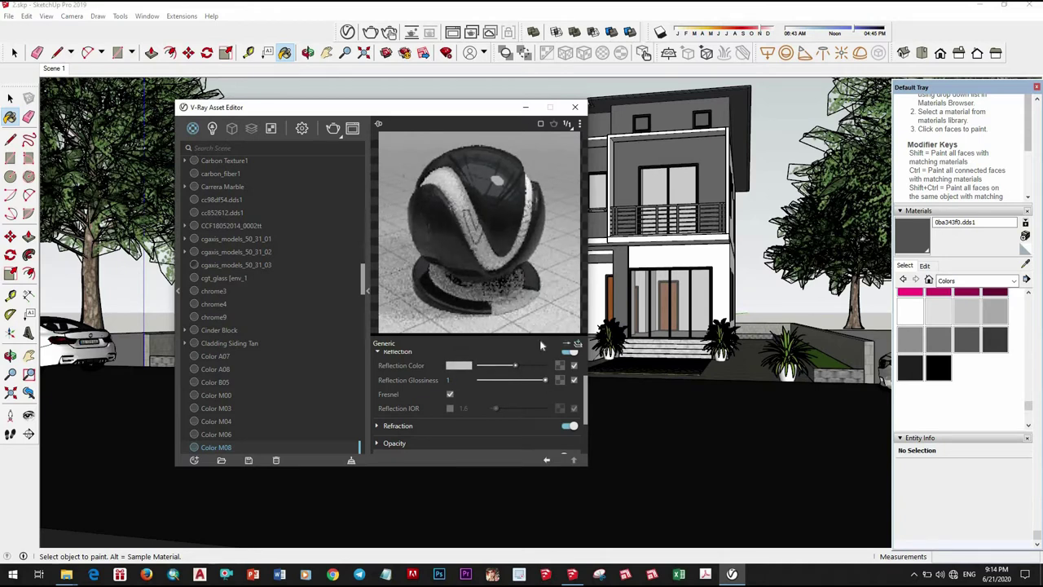
pyautogui.click(466, 379)
pyautogui.write('0.8')
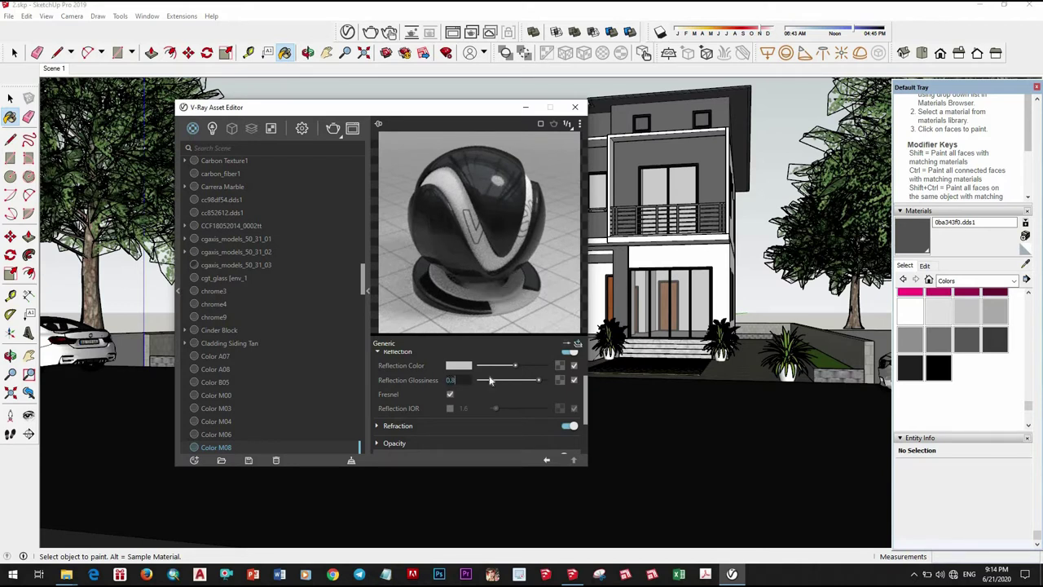
pyautogui.moveTo(515, 365); pyautogui.dragTo(525, 365)
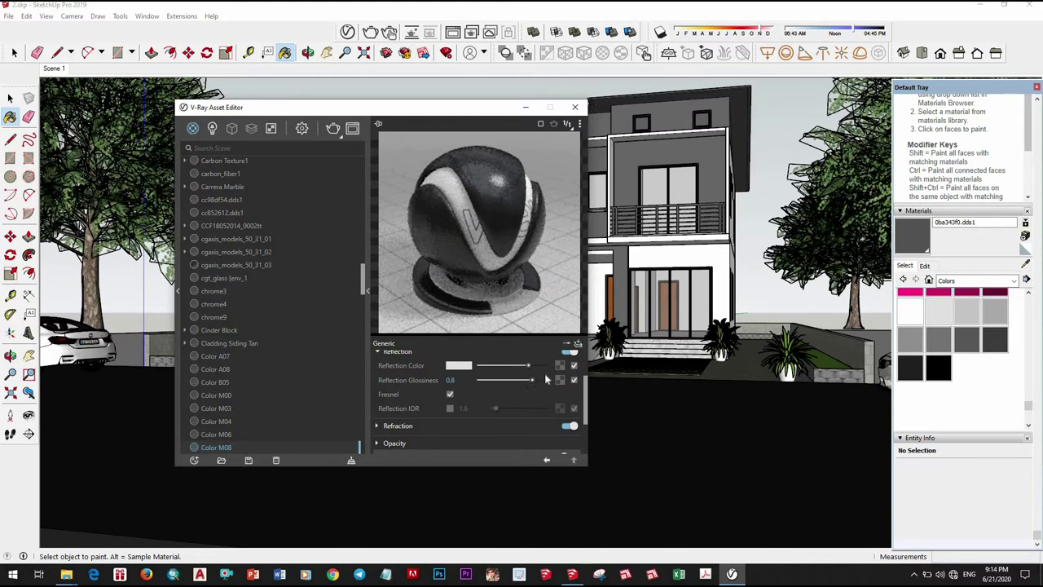
pyautogui.scroll(-2, 439, 404)
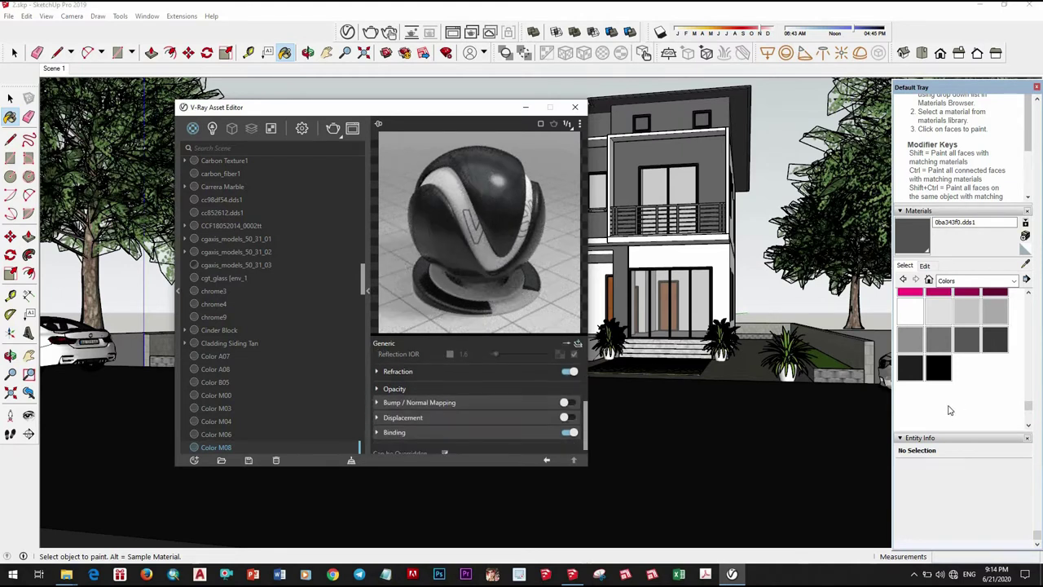
pyautogui.click(637, 271)
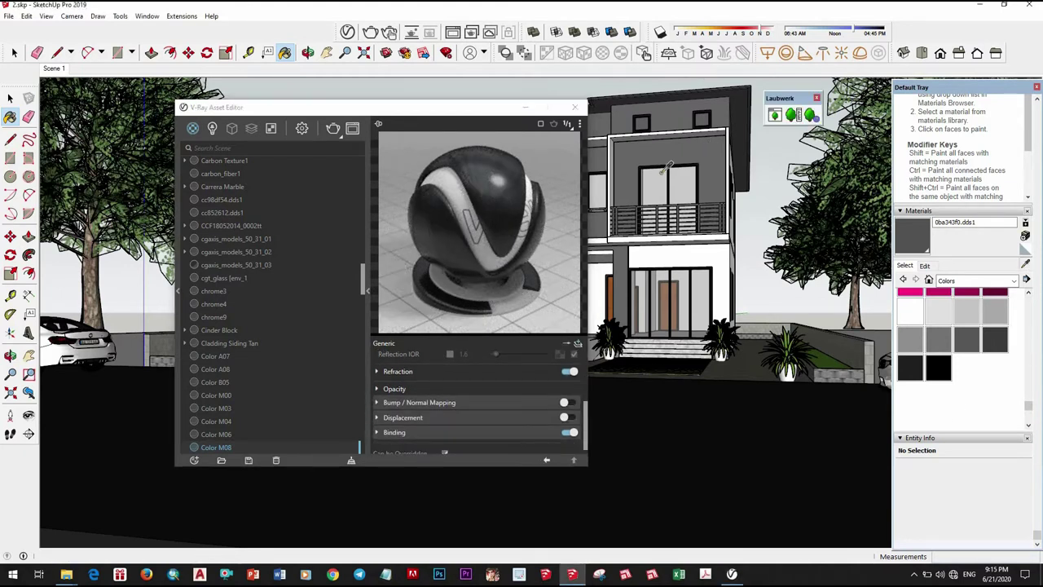
# Step: Set Color M06's reflection to light grey with glossiness 0.95
pyautogui.keyDown('alt'); pyautogui.click(713, 147); pyautogui.keyUp('alt')
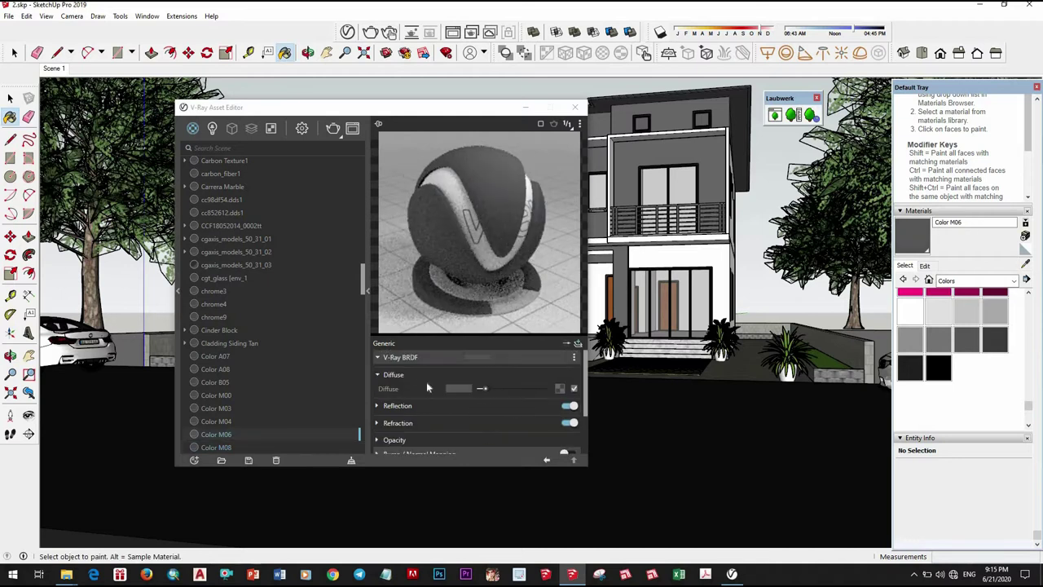
pyautogui.click(456, 410)
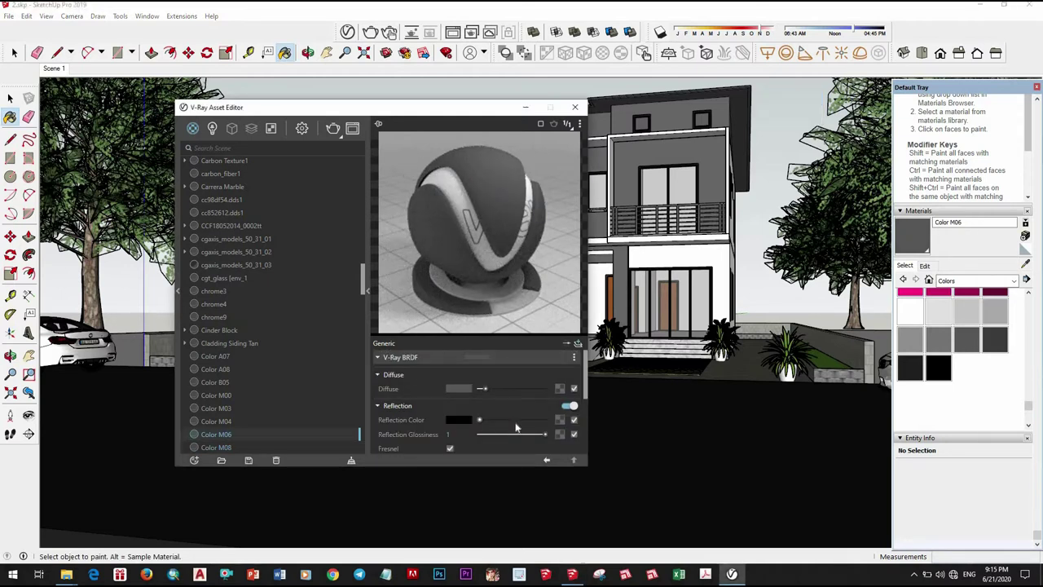
pyautogui.click(542, 436)
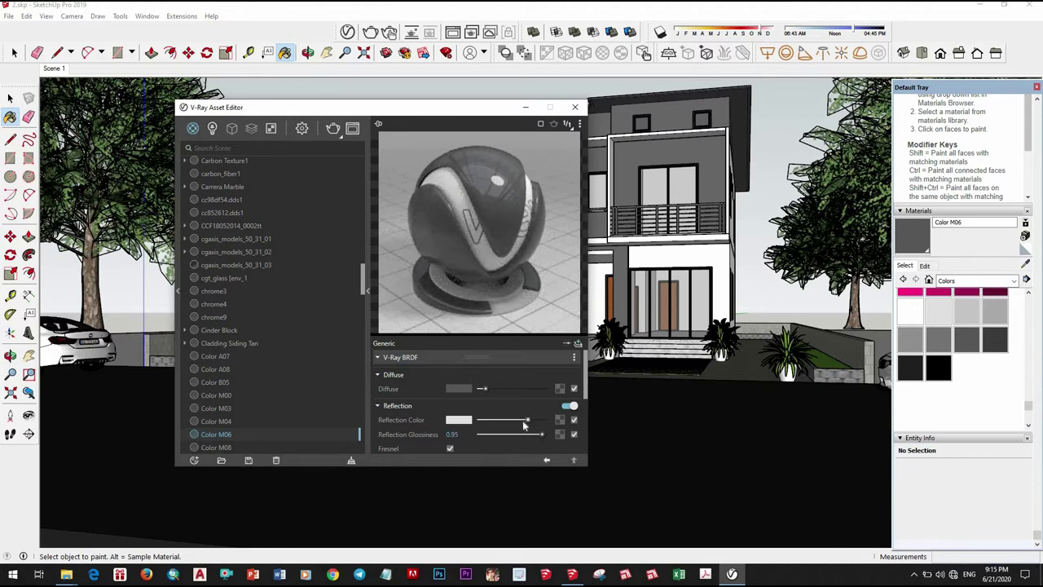
pyautogui.click(524, 421)
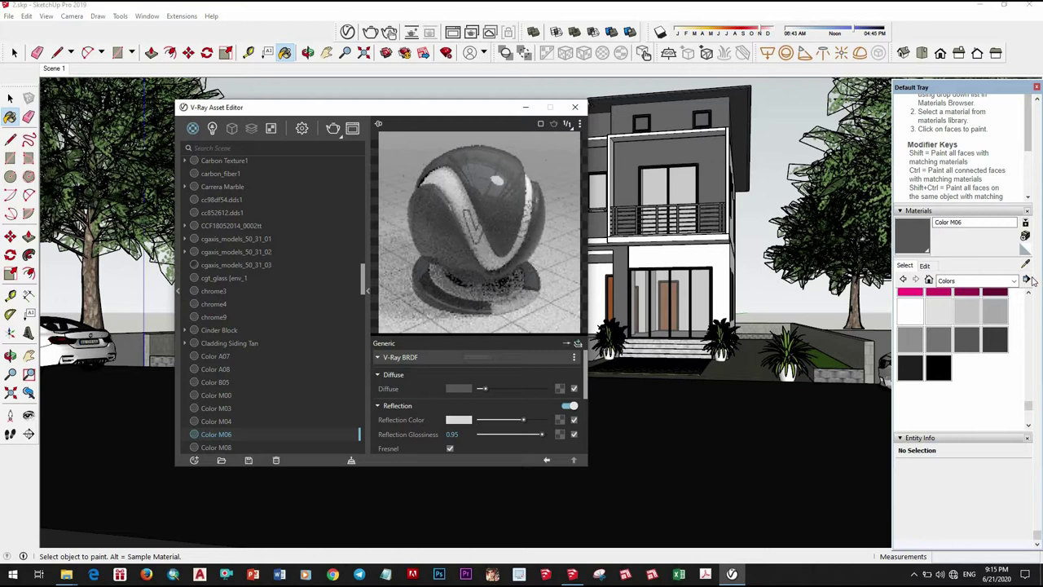
# Step: Sample the white Color M00 wall material and expand its reflection settings
pyautogui.click(675, 346)
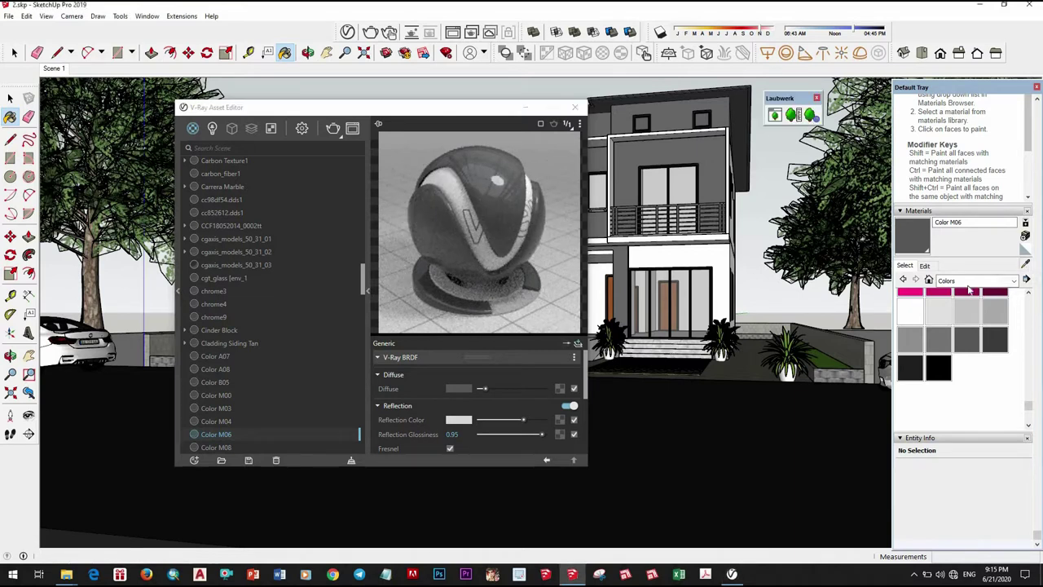
pyautogui.click(1024, 265)
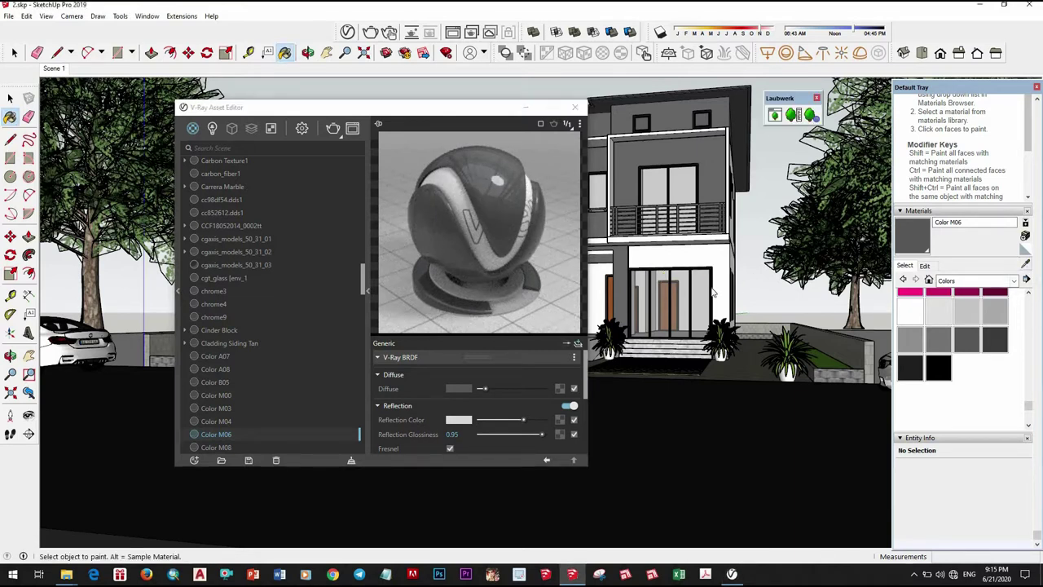
pyautogui.keyDown('alt'); pyautogui.click(722, 252); pyautogui.keyUp('alt')
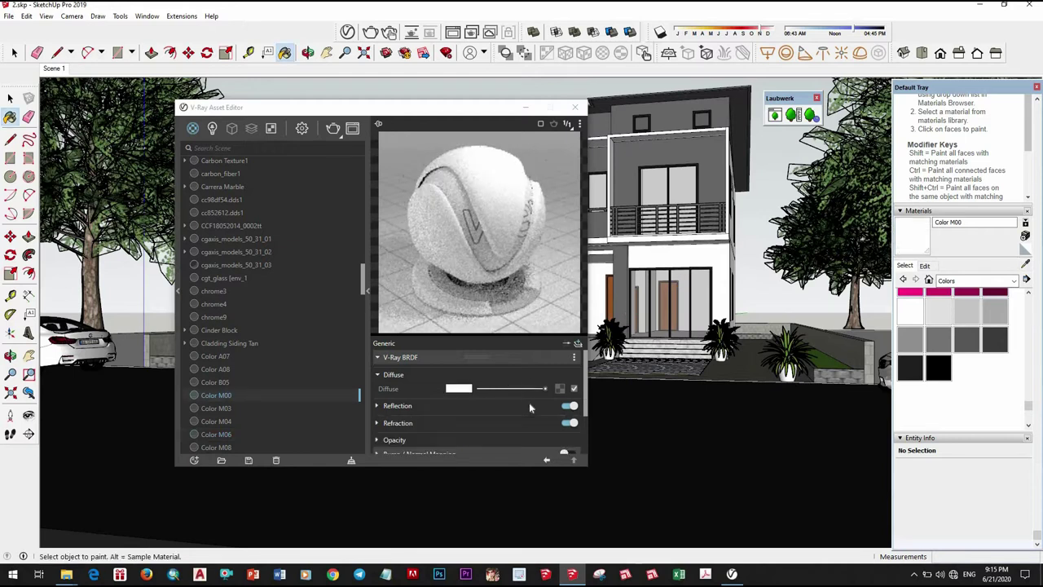
pyautogui.click(485, 407)
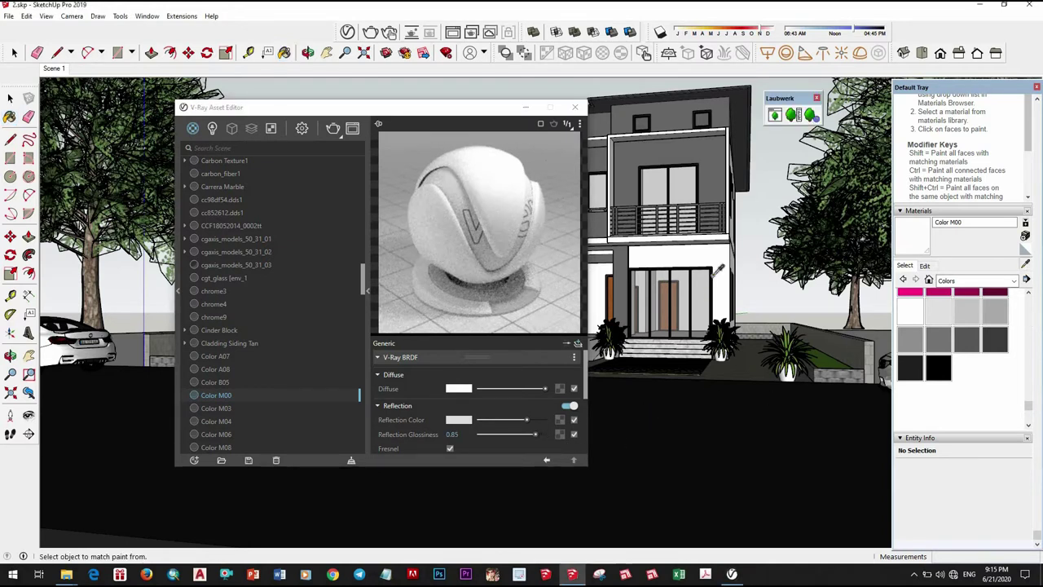
# Step: Sample Color M08, enable white refraction, and set its IOR to 3
pyautogui.click(668, 245)
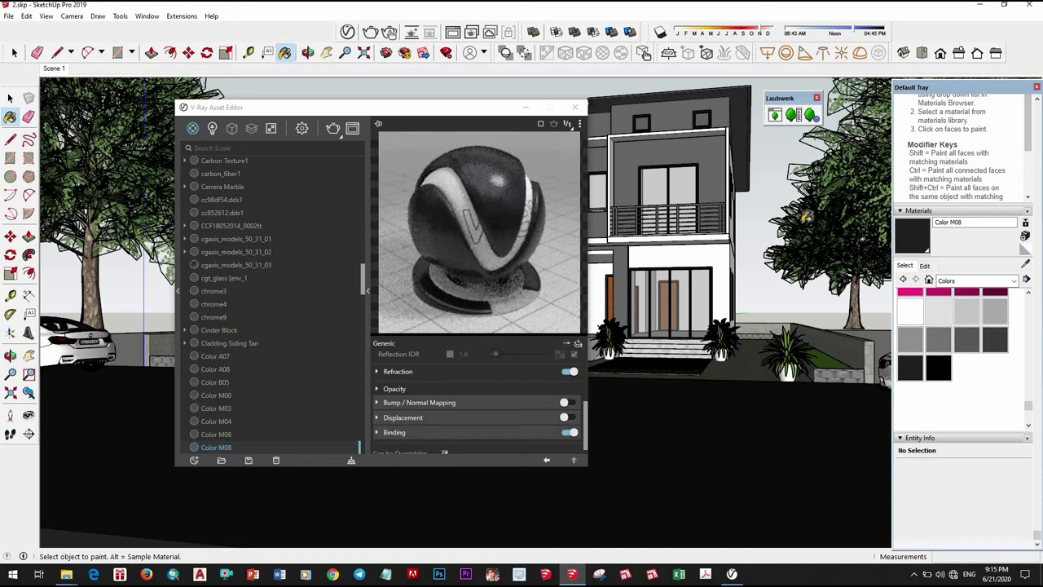
pyautogui.scroll(1, 712, 279)
pyautogui.scroll(1, 712, 280)
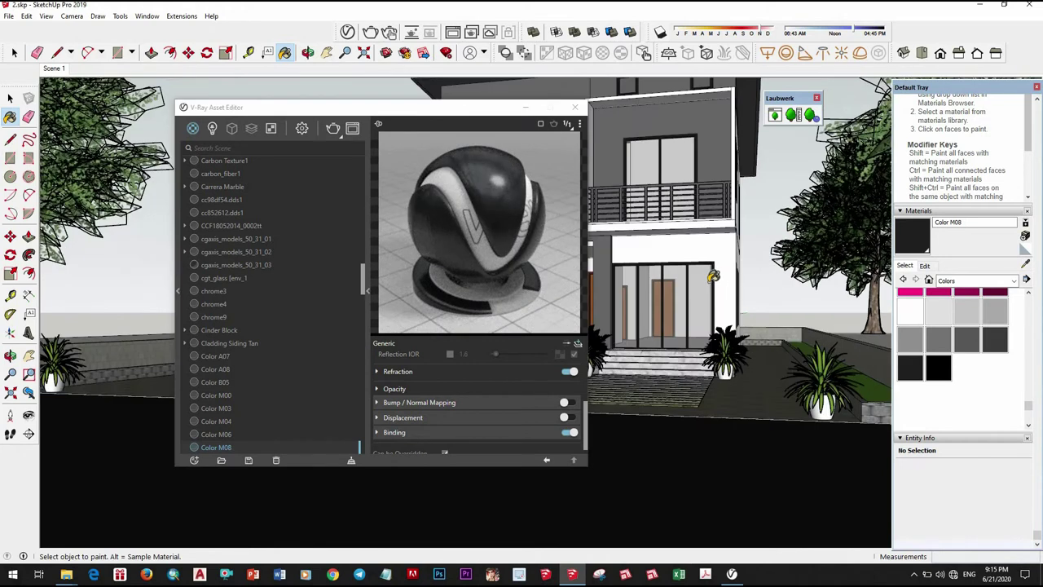
pyautogui.scroll(2, 712, 280)
pyautogui.scroll(2, 712, 279)
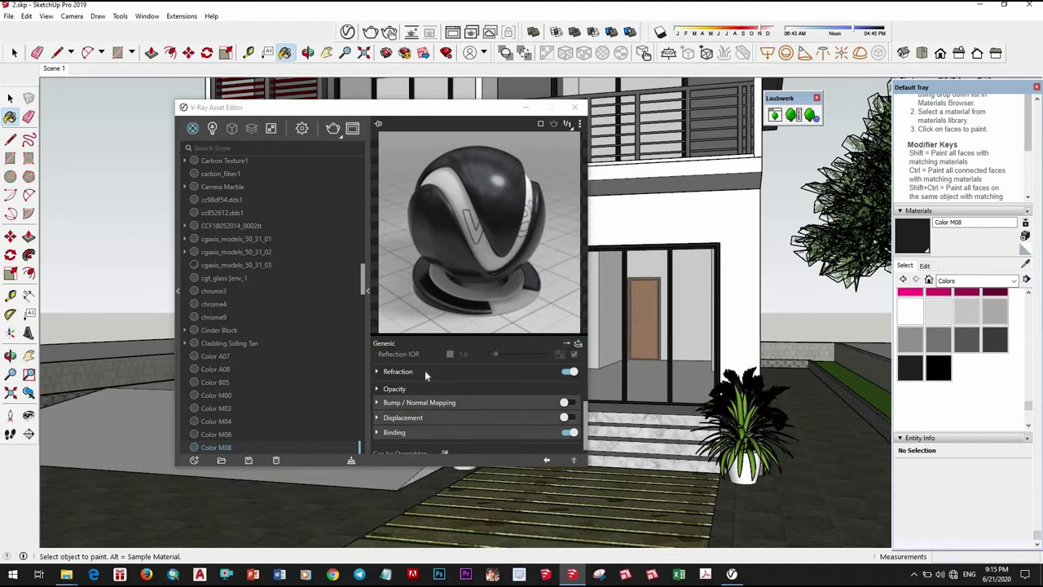
pyautogui.click(420, 373)
pyautogui.moveTo(515, 389); pyautogui.dragTo(526, 383)
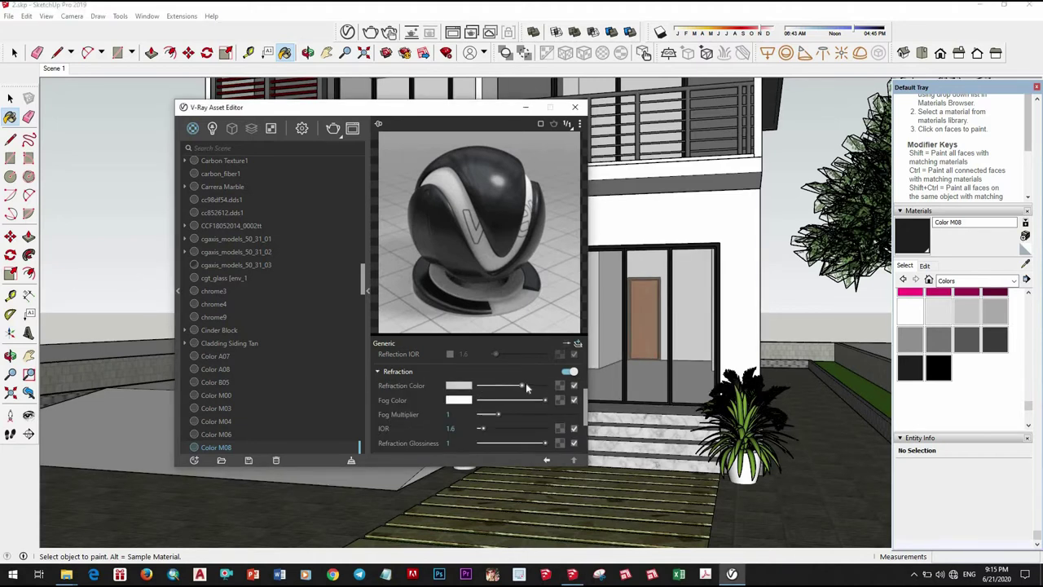
pyautogui.scroll(-3, 455, 413)
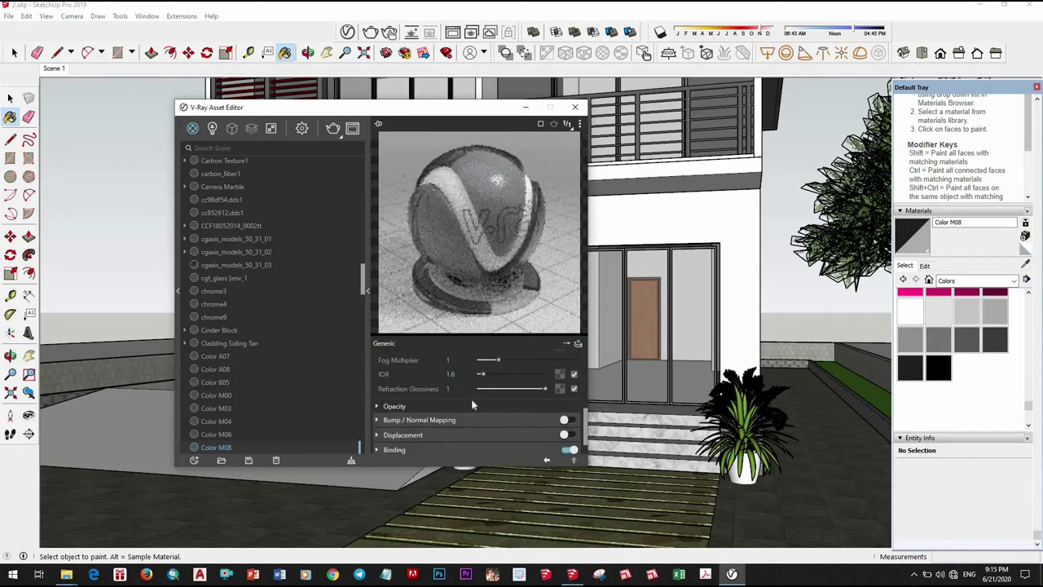
pyautogui.scroll(2, 460, 405)
pyautogui.doubleClick(450, 428)
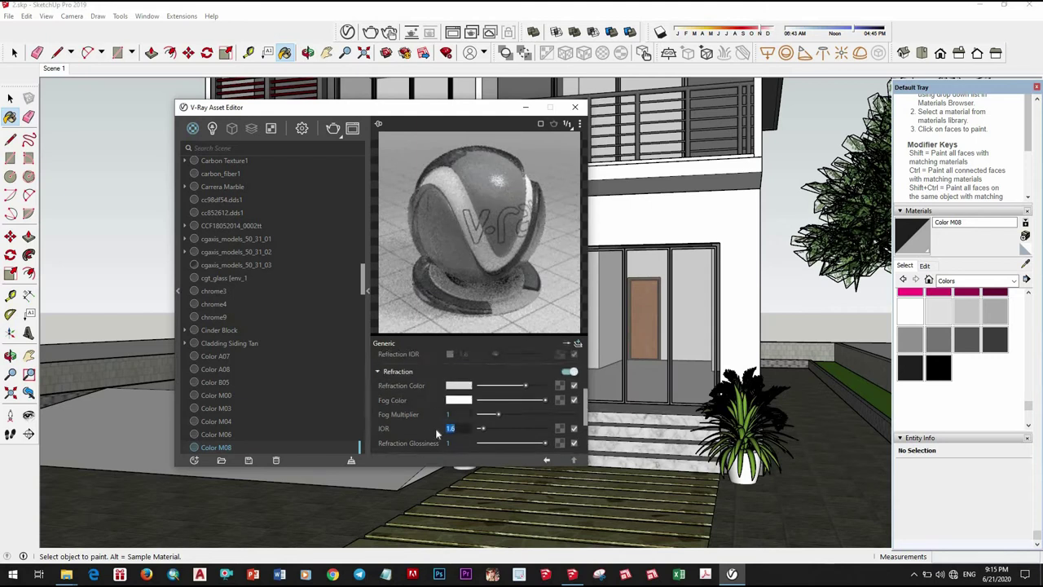
pyautogui.write('3')
pyautogui.press('Return')
# Step: Darken the fog colour, make the diffuse dark grey, and lower the IOR to 1.8
pyautogui.moveTo(543, 404); pyautogui.dragTo(538, 401)
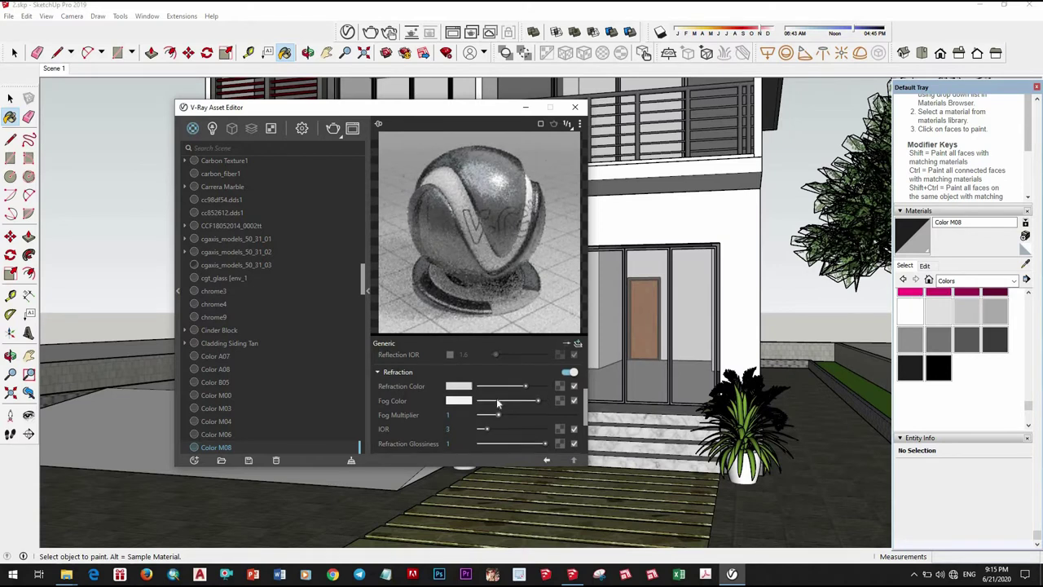
pyautogui.scroll(5, 499, 398)
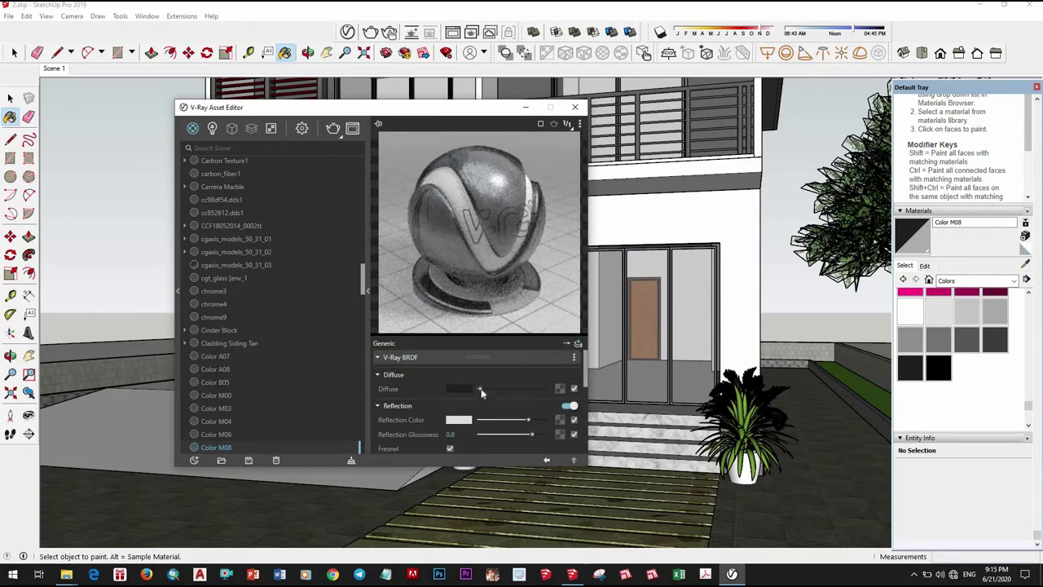
pyautogui.moveTo(479, 389)
pyautogui.mouseDown()
pyautogui.moveTo(508, 390)
pyautogui.moveTo(480, 390)
pyautogui.mouseUp()
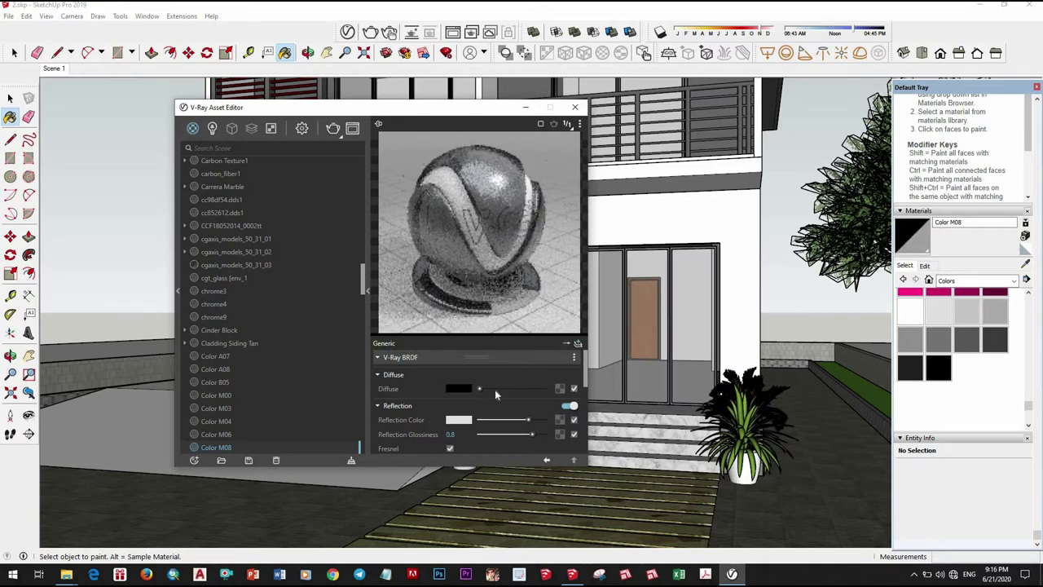
pyautogui.click(484, 390)
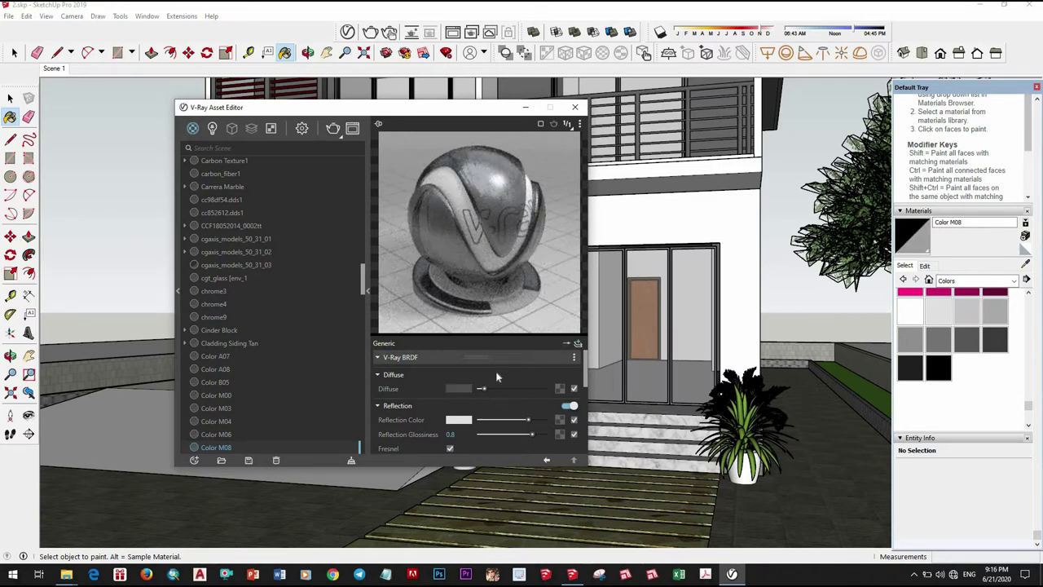
pyautogui.scroll(-3, 489, 376)
pyautogui.scroll(-5, 465, 378)
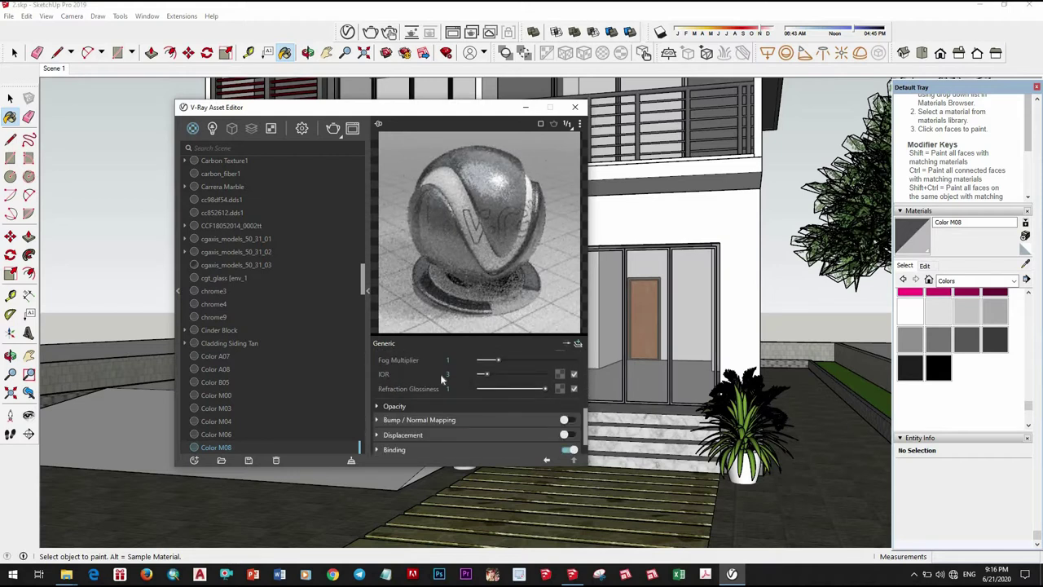
pyautogui.moveTo(442, 379); pyautogui.dragTo(435, 378)
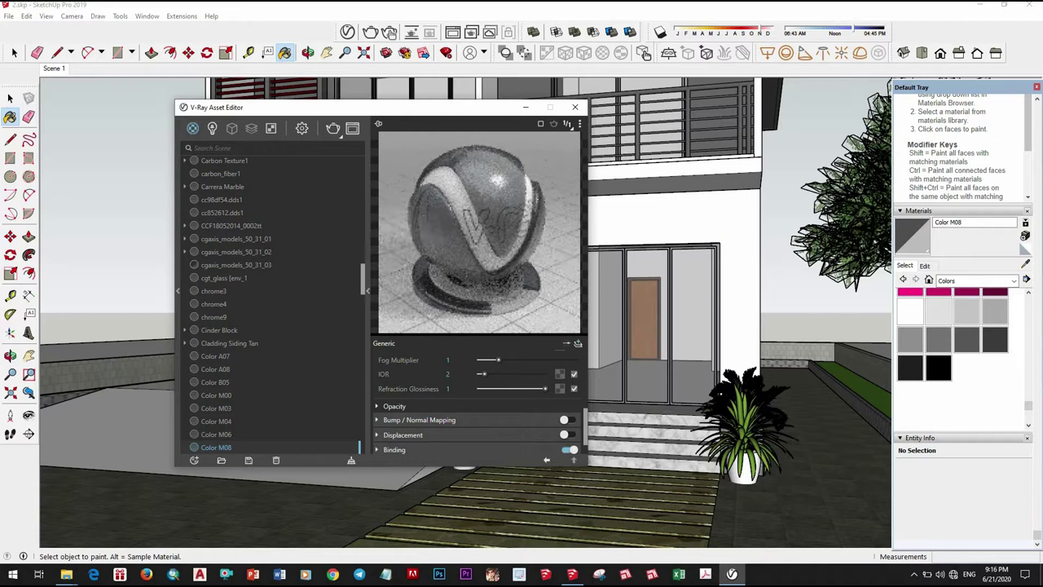
pyautogui.write('1.8')
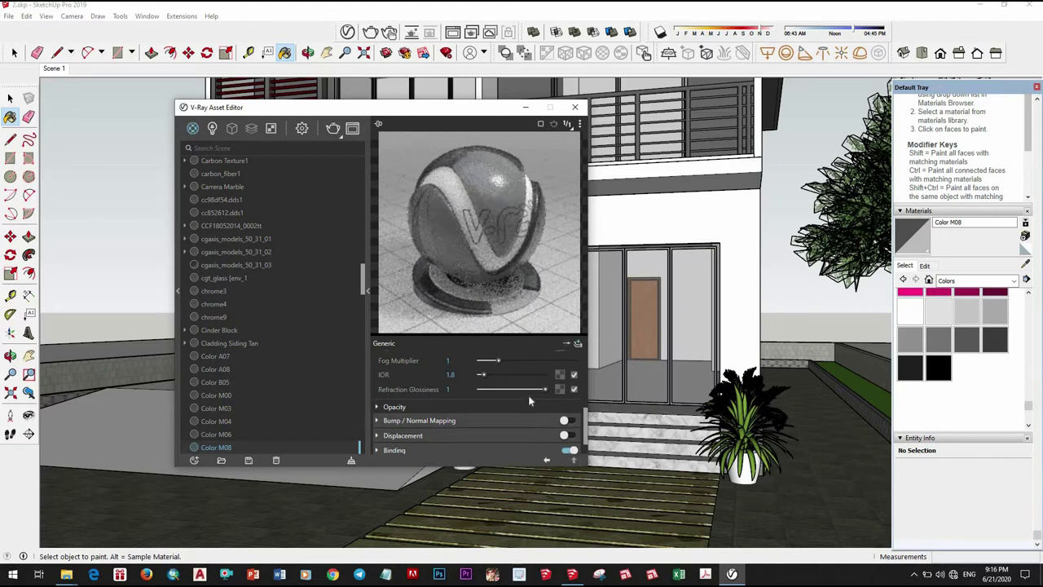
pyautogui.scroll(2, 528, 396)
pyautogui.scroll(2, 528, 397)
pyautogui.scroll(2, 524, 394)
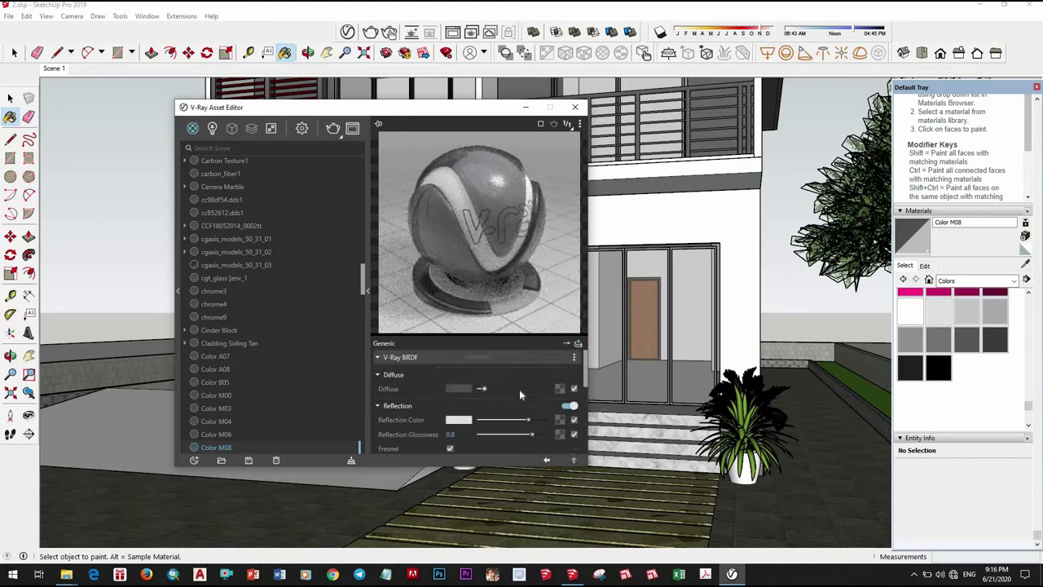
# Step: Darken Color M08's diffuse colour to near black
pyautogui.click(461, 388)
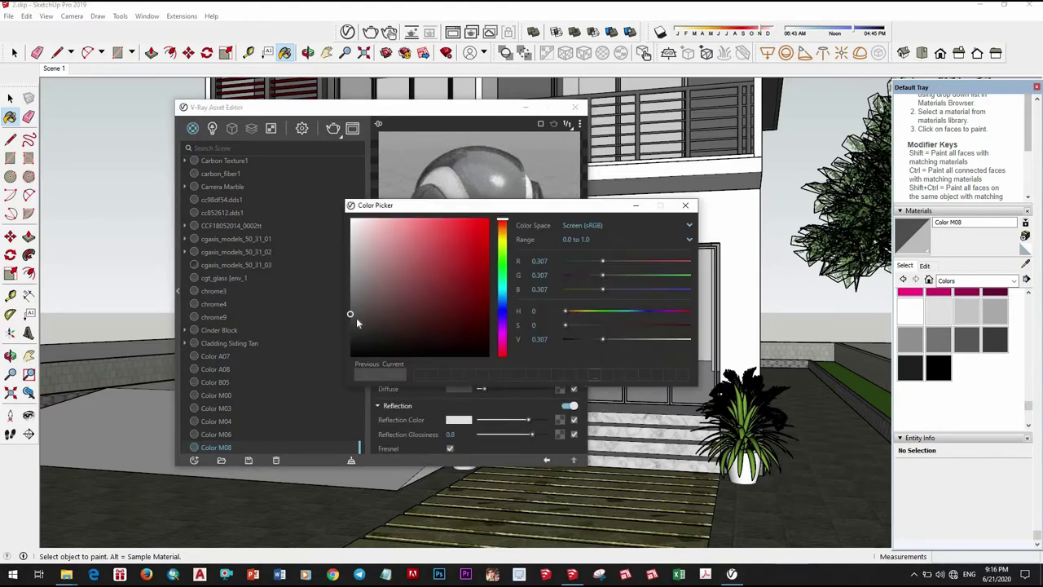
pyautogui.moveTo(353, 316); pyautogui.dragTo(352, 339)
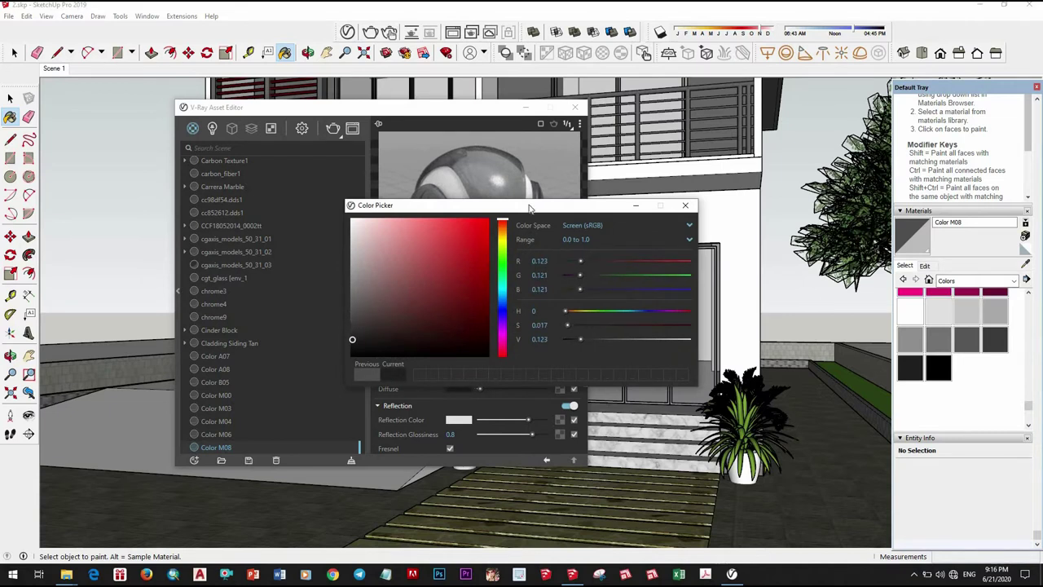
pyautogui.moveTo(435, 200); pyautogui.dragTo(303, 183)
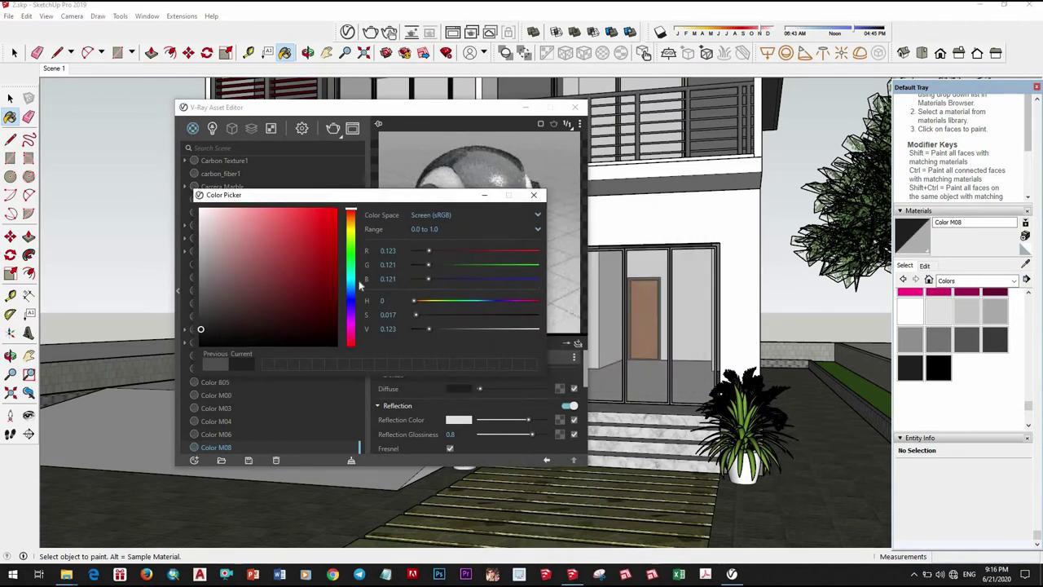
pyautogui.click(223, 329)
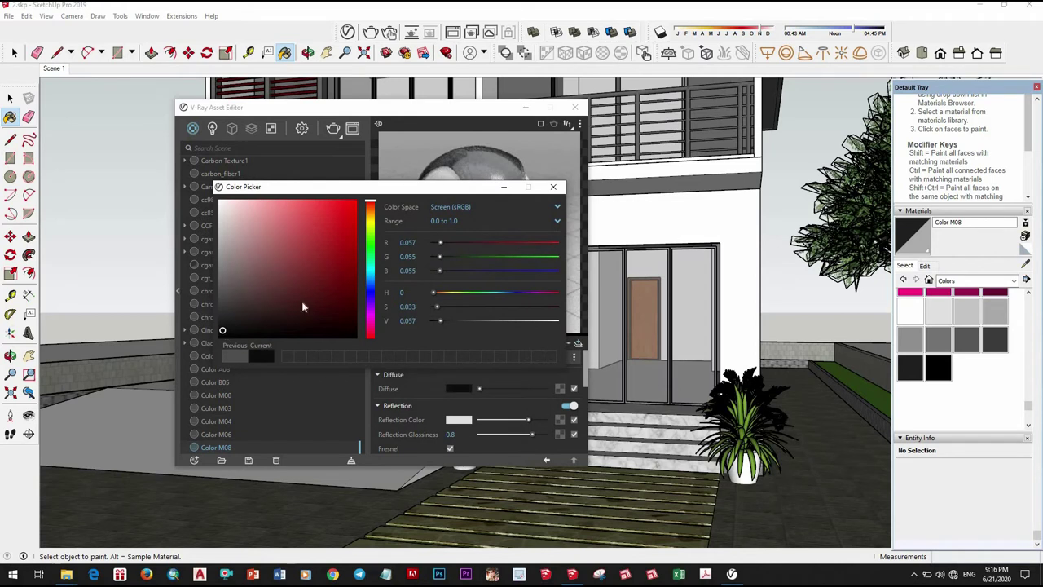
pyautogui.click(554, 188)
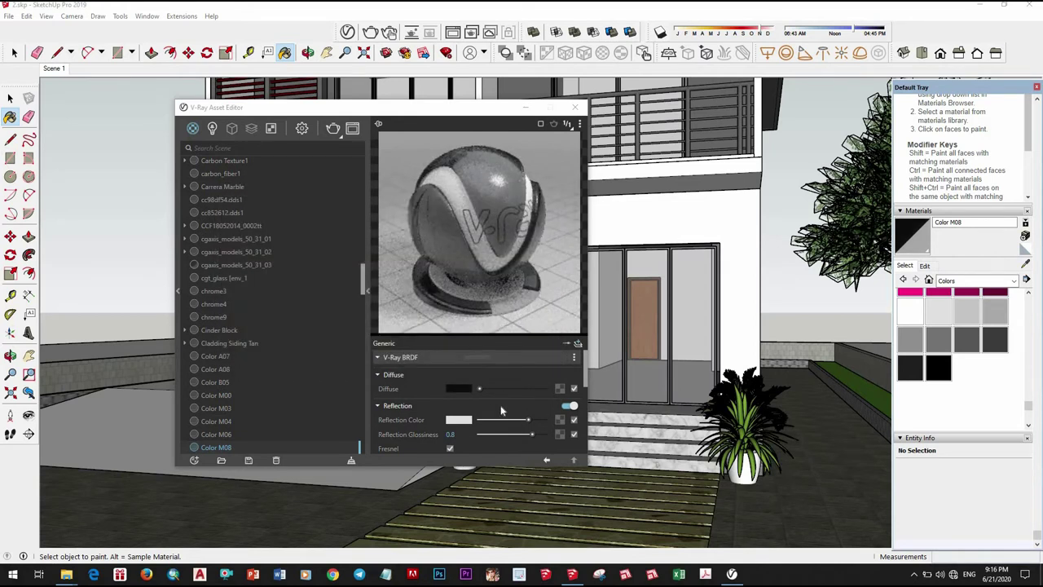
# Step: Switch off refraction on Color M08
pyautogui.scroll(-2, 505, 401)
pyautogui.scroll(-3, 507, 407)
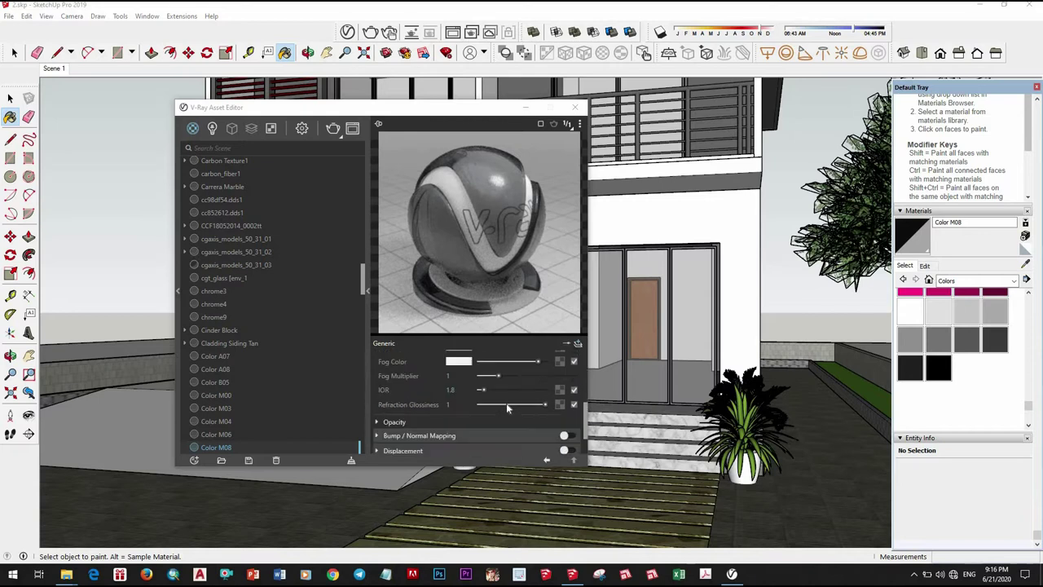
pyautogui.scroll(1, 522, 400)
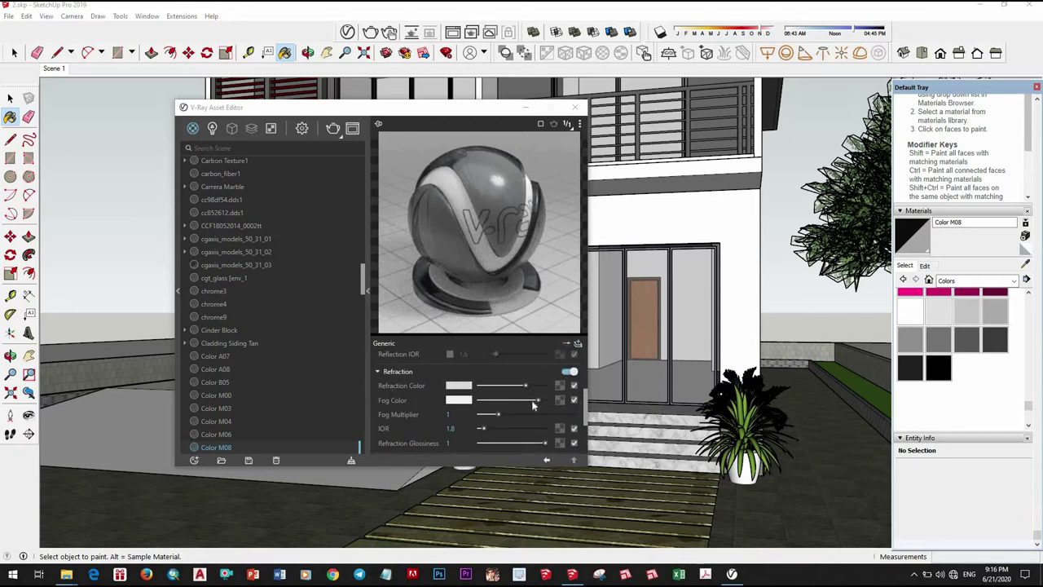
pyautogui.click(569, 371)
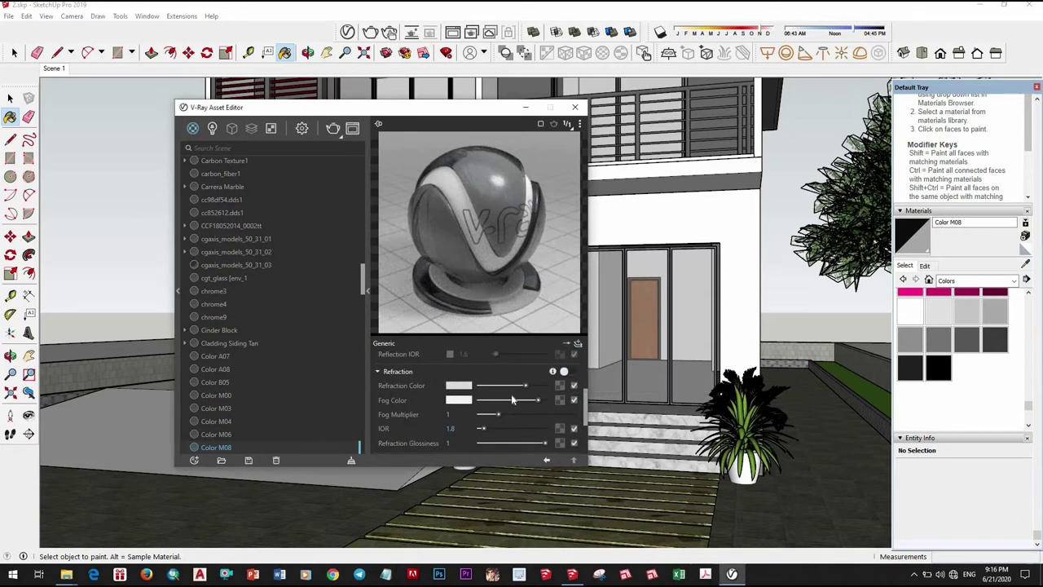
pyautogui.scroll(-3, 445, 396)
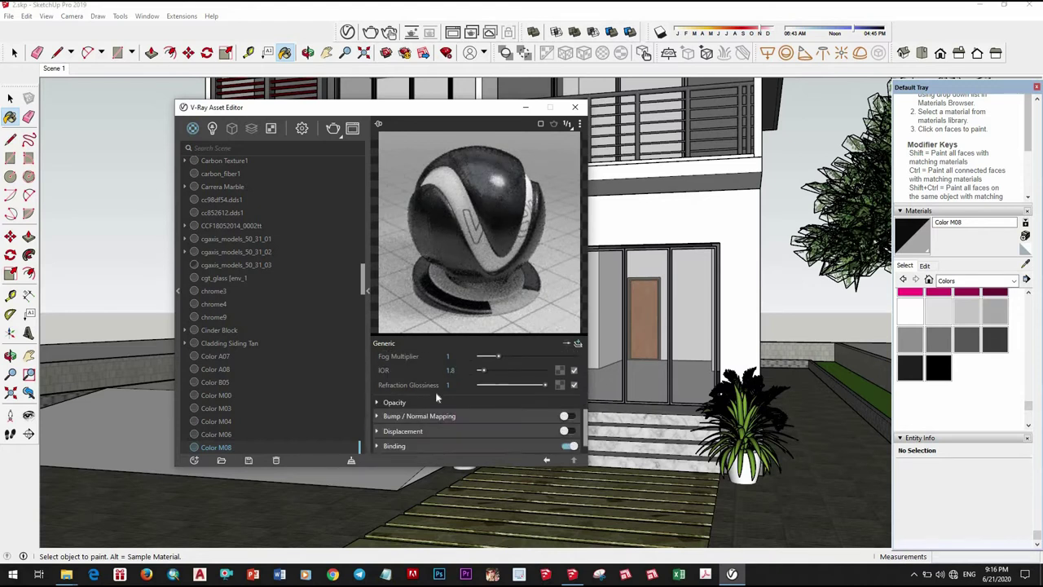
pyautogui.scroll(-1, 459, 397)
pyautogui.scroll(6, 497, 397)
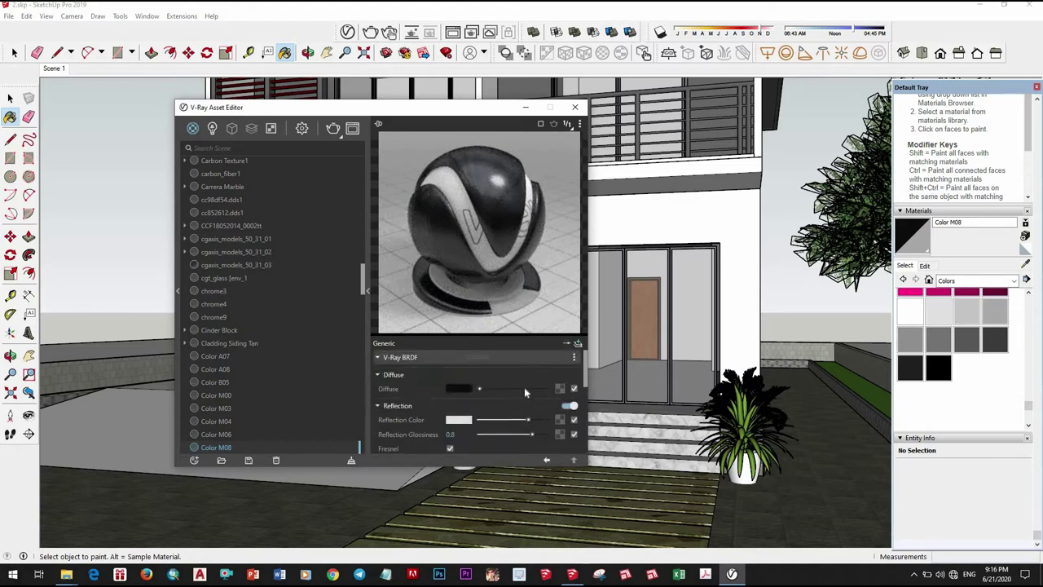
pyautogui.click(567, 343)
# Step: Add a Refraction layer to Color M08 from the Add Layer list
pyautogui.scroll(-5, 443, 415)
pyautogui.scroll(-5, 413, 395)
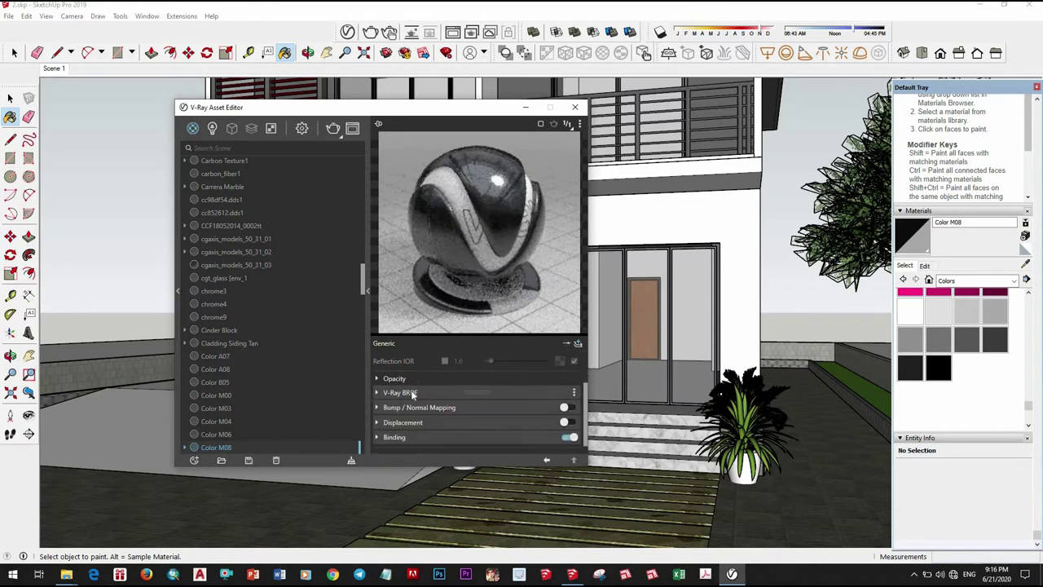
pyautogui.scroll(2, 455, 392)
pyautogui.scroll(2, 433, 412)
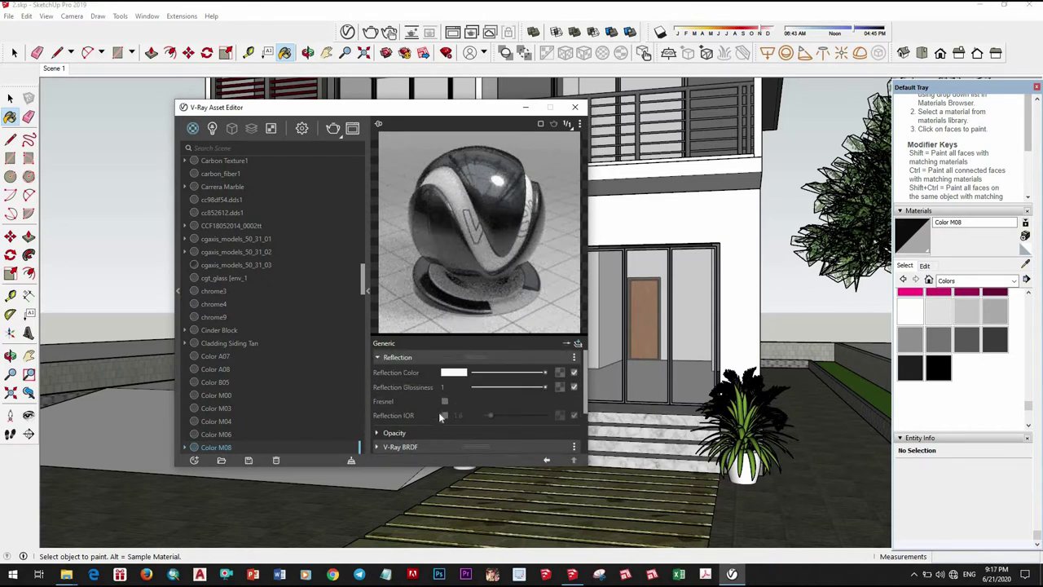
pyautogui.scroll(-3, 471, 402)
pyautogui.scroll(3, 474, 403)
pyautogui.scroll(-3, 478, 403)
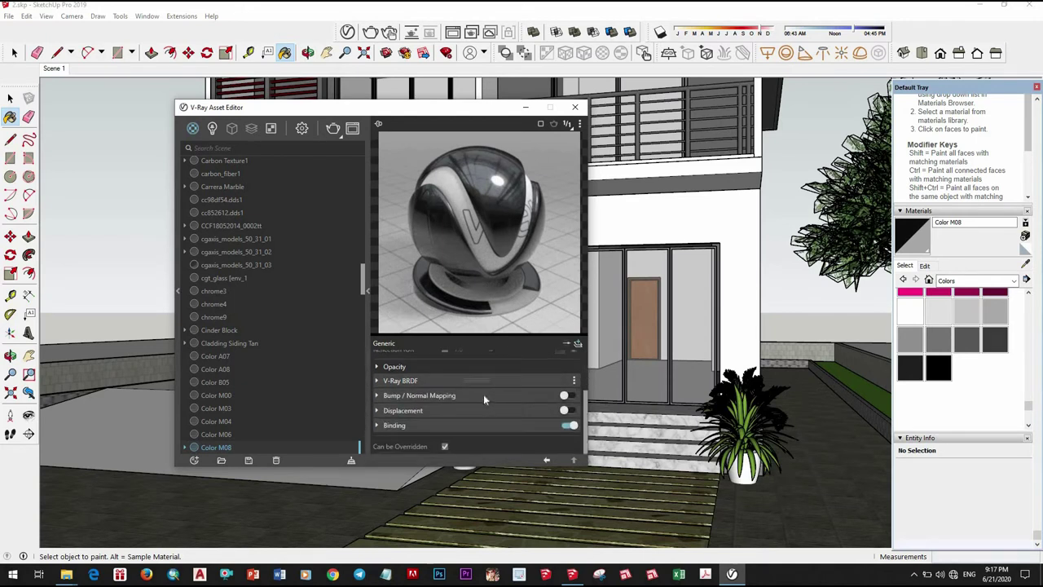
pyautogui.scroll(3, 483, 395)
pyautogui.click(578, 344)
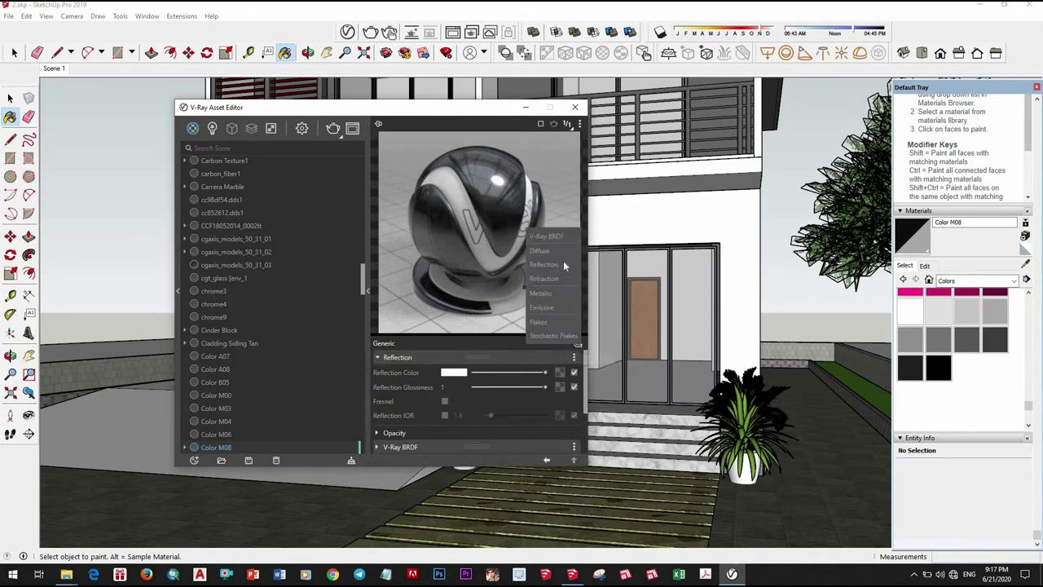
pyautogui.click(544, 279)
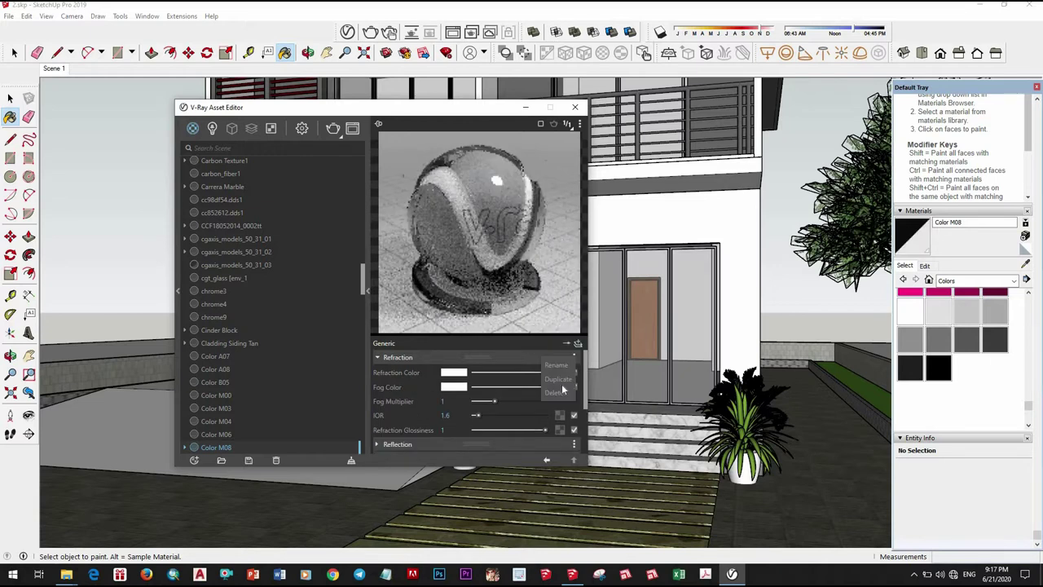
# Step: Delete the Refraction layer and dim the reflection colour to light grey
pyautogui.click(575, 357)
pyautogui.click(555, 393)
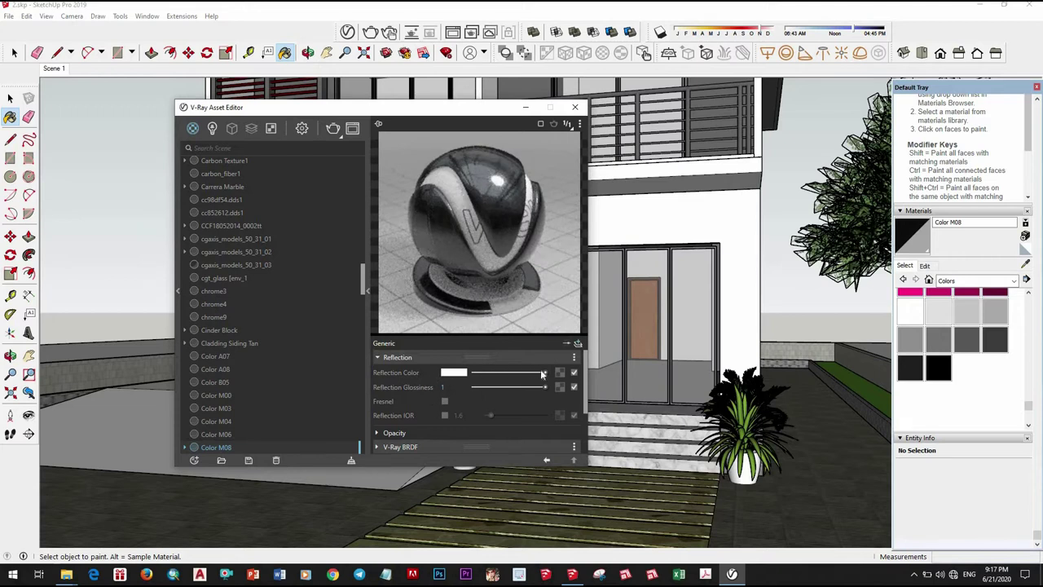
pyautogui.moveTo(530, 373); pyautogui.dragTo(526, 372)
pyautogui.click(696, 275)
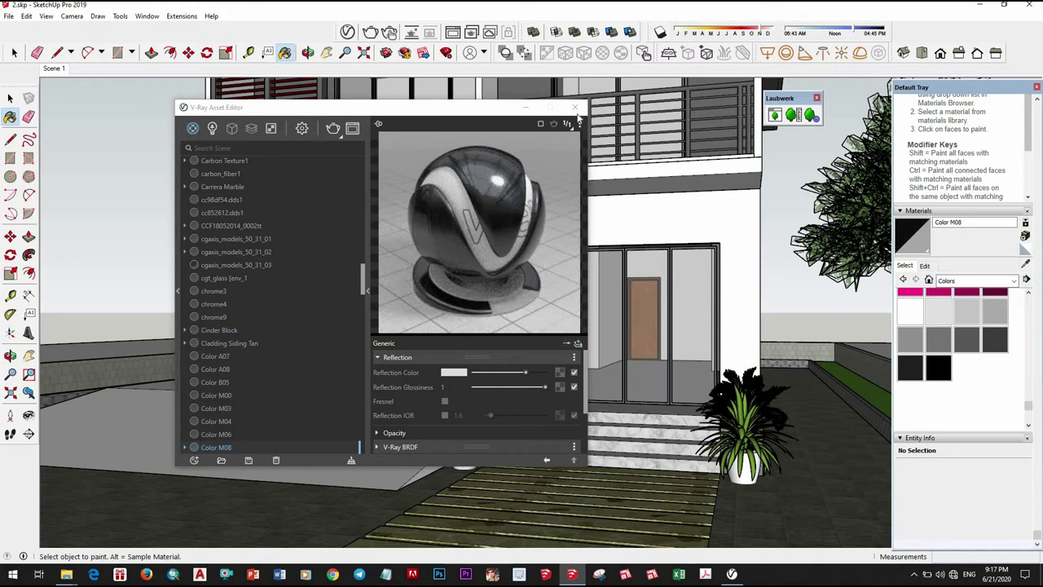
# Step: Close the V-Ray editor and select the entrance glass door
pyautogui.click(575, 107)
pyautogui.scroll(-3, 545, 265)
pyautogui.moveTo(559, 289)
pyautogui.mouseDown(button='middle')
pyautogui.moveTo(574, 303)
pyautogui.moveTo(530, 301)
pyautogui.mouseUp(button='middle')
pyautogui.scroll(2, 499, 200)
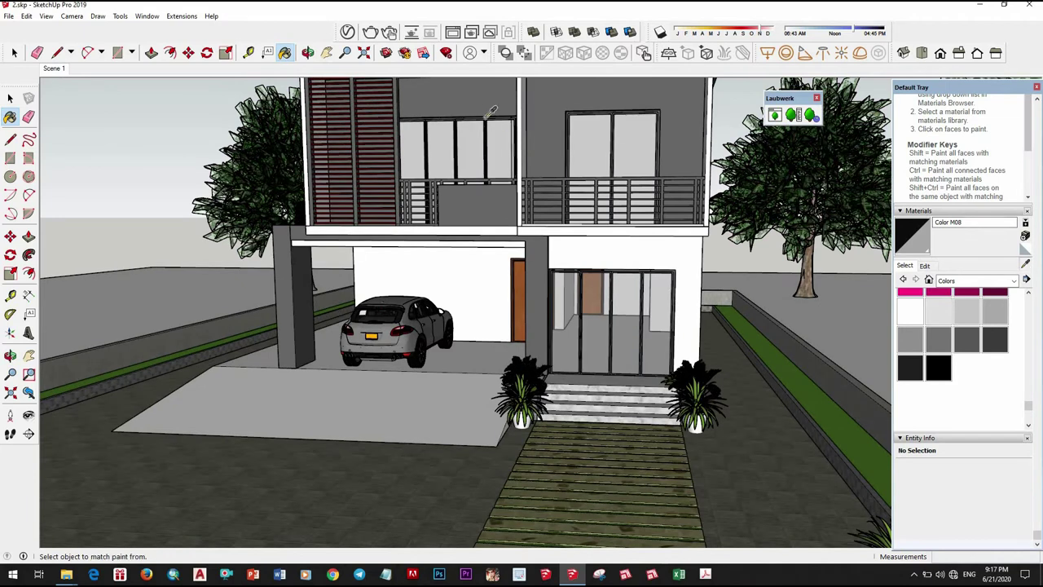
pyautogui.keyDown('alt'); pyautogui.click(485, 115); pyautogui.keyUp('alt')
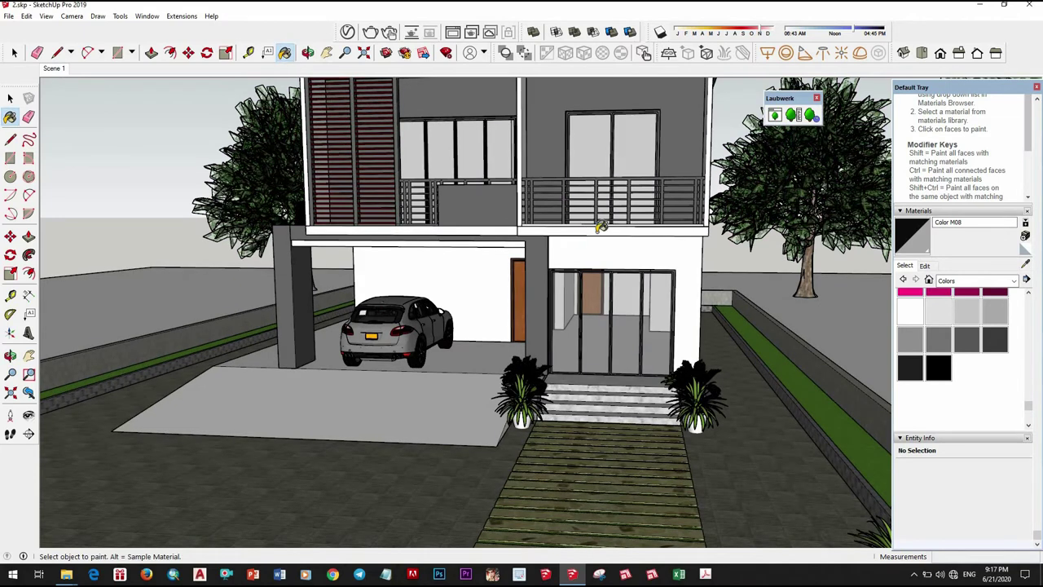
pyautogui.press('space')
pyautogui.scroll(1, 624, 298)
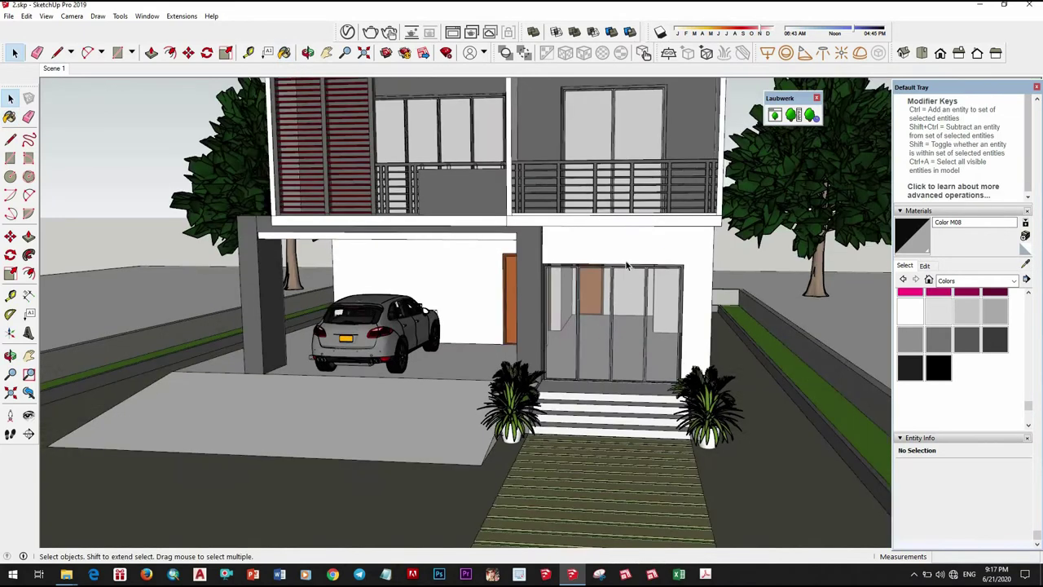
pyautogui.scroll(3, 617, 269)
pyautogui.scroll(3, 610, 233)
pyautogui.scroll(2, 612, 220)
pyautogui.scroll(2, 614, 216)
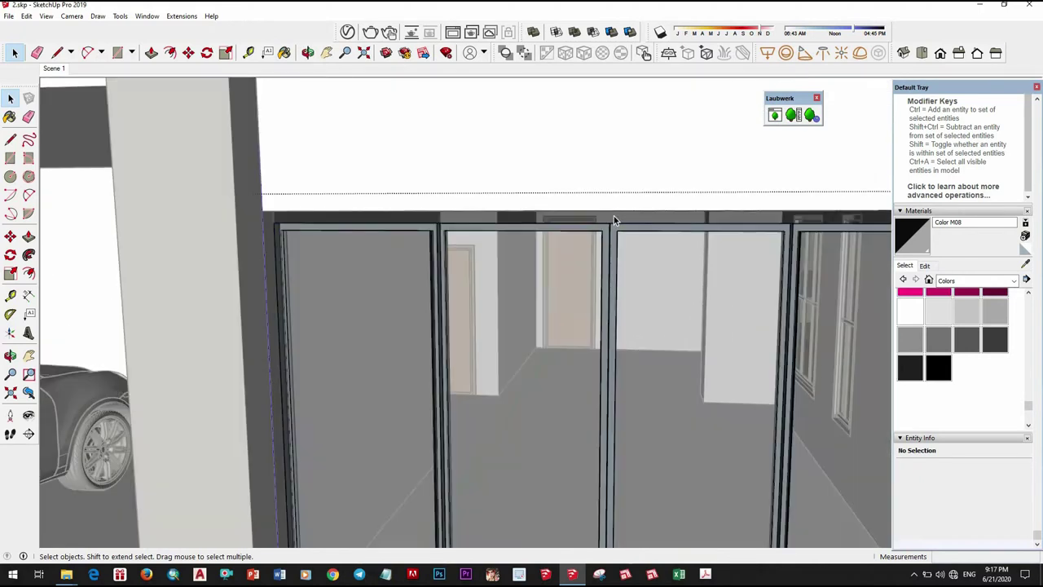
pyautogui.click(614, 216)
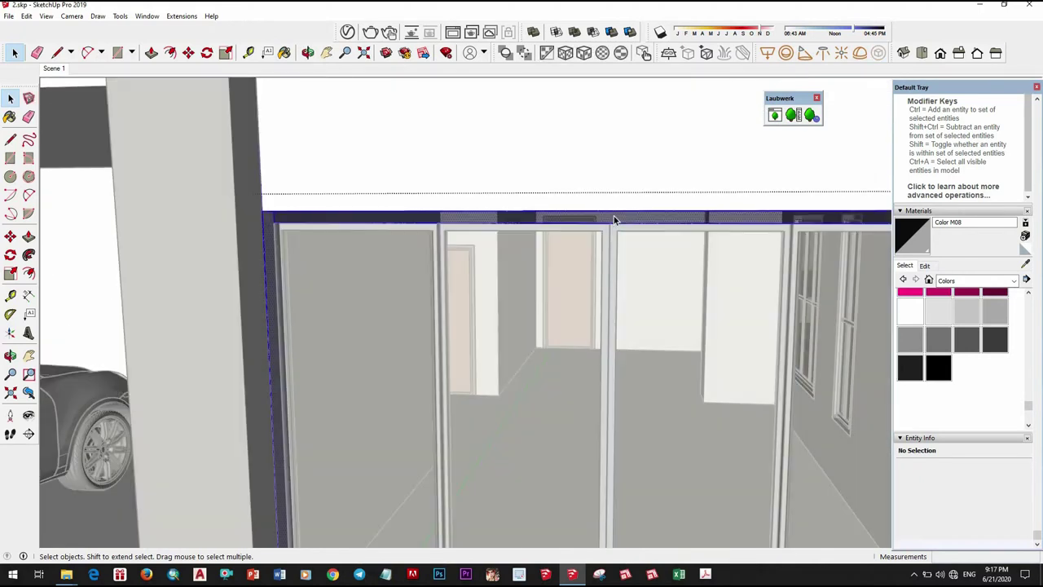
# Step: Paint the entrance door's frame black with Color M09 and leave the door group
pyautogui.click(911, 371)
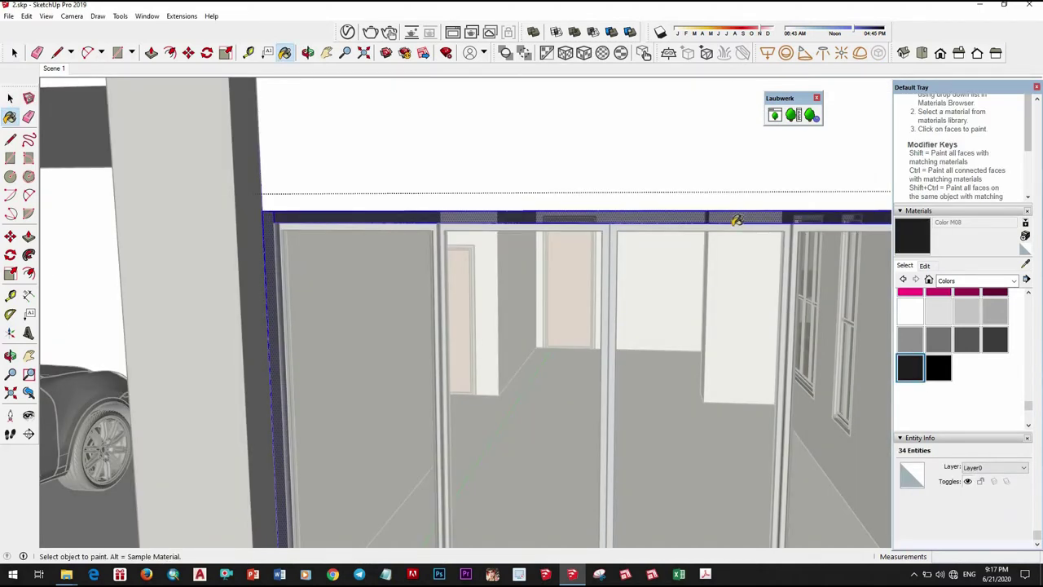
pyautogui.click(736, 220)
pyautogui.moveTo(624, 261); pyautogui.dragTo(722, 218, button='middle')
pyautogui.keyDown('alt'); pyautogui.click(723, 218); pyautogui.keyUp('alt')
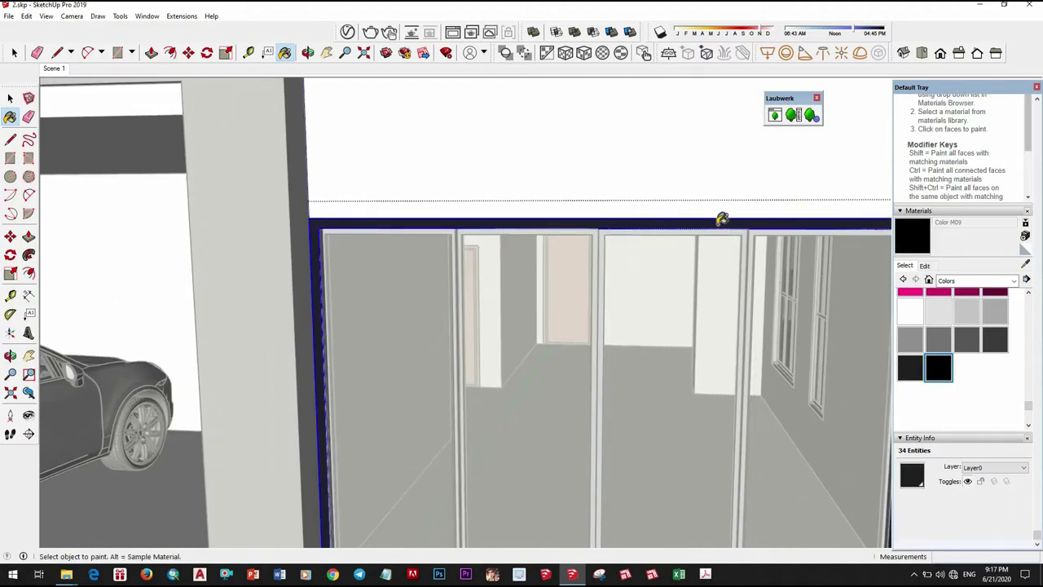
pyautogui.press('space')
pyautogui.scroll(-2, 661, 309)
pyautogui.scroll(-2, 661, 325)
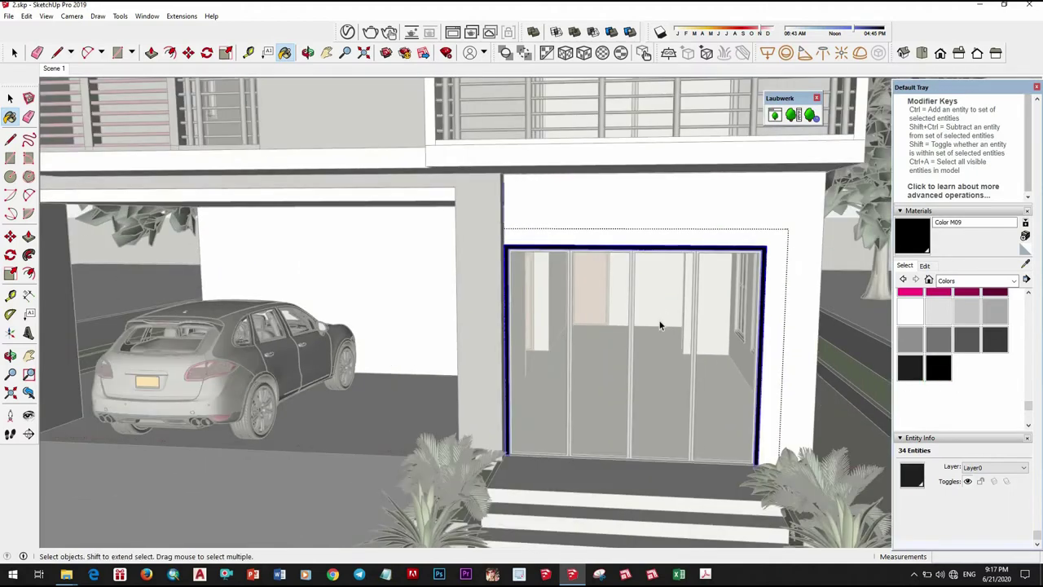
pyautogui.scroll(-5, 661, 325)
pyautogui.moveTo(661, 325); pyautogui.dragTo(212, 145, button='middle')
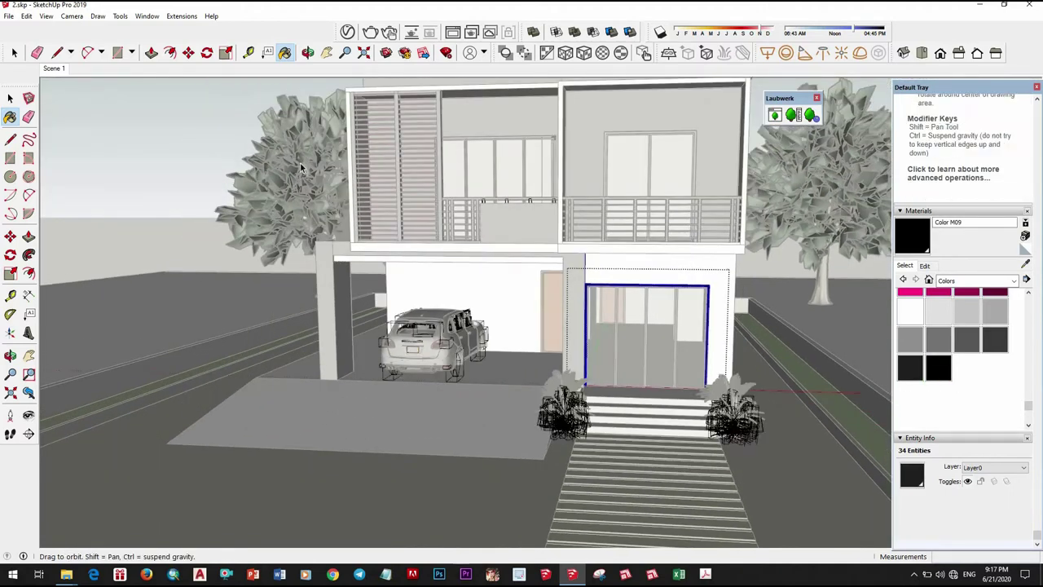
pyautogui.click(213, 150)
# Step: Open the lower door group and select all of its parts
pyautogui.scroll(2, 689, 300)
pyautogui.scroll(2, 710, 293)
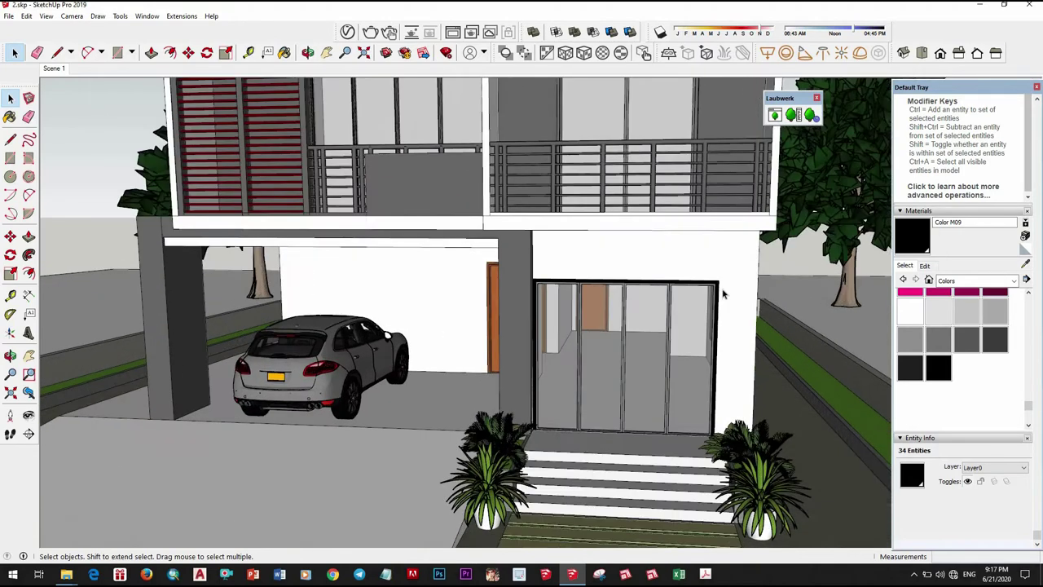
pyautogui.scroll(3, 723, 291)
pyautogui.scroll(2, 722, 291)
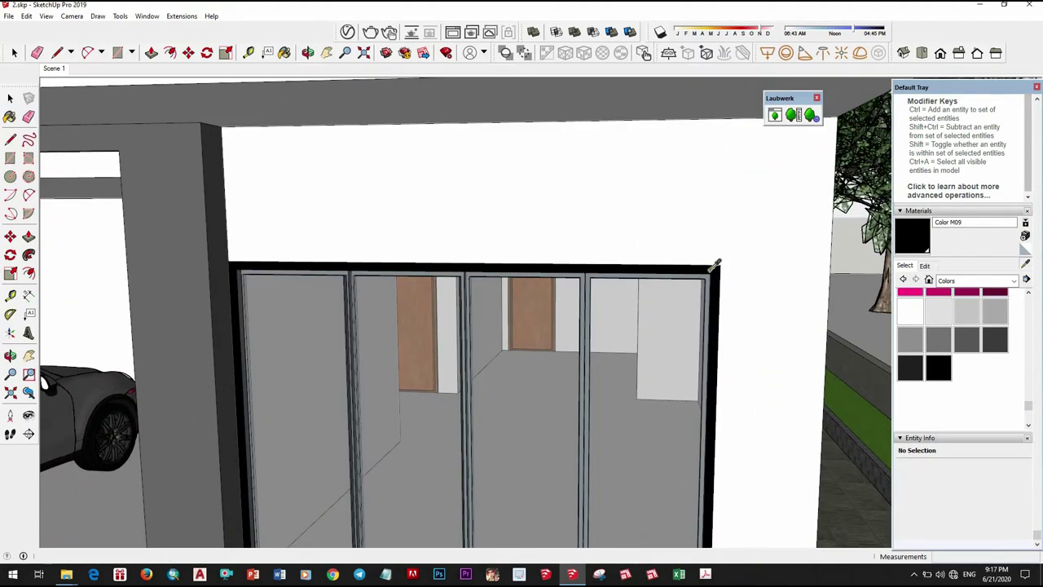
pyautogui.press('b')
pyautogui.scroll(2, 587, 287)
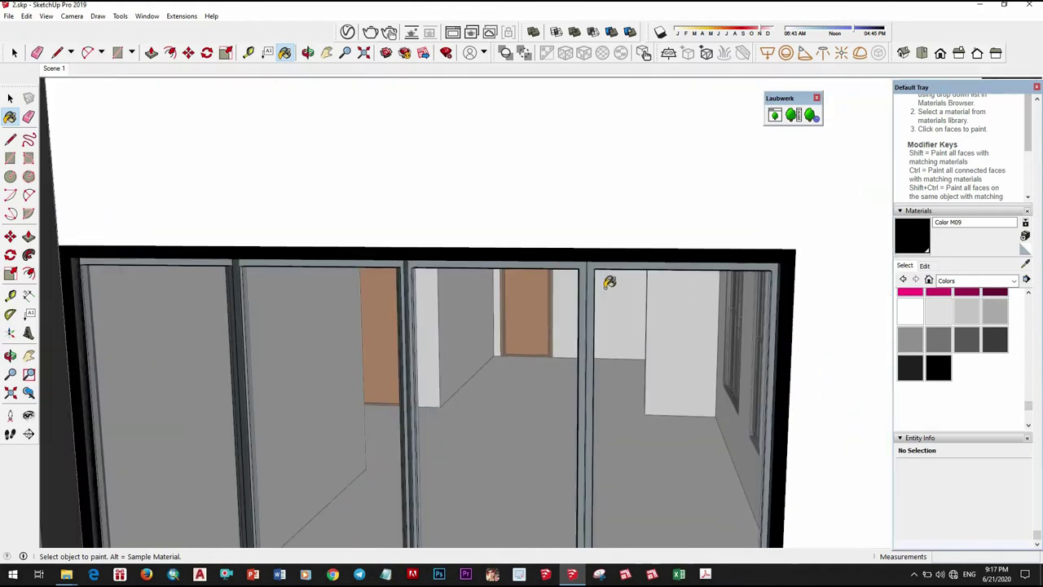
pyautogui.scroll(1, 583, 273)
pyautogui.press('space')
pyautogui.tripleClick(592, 261)
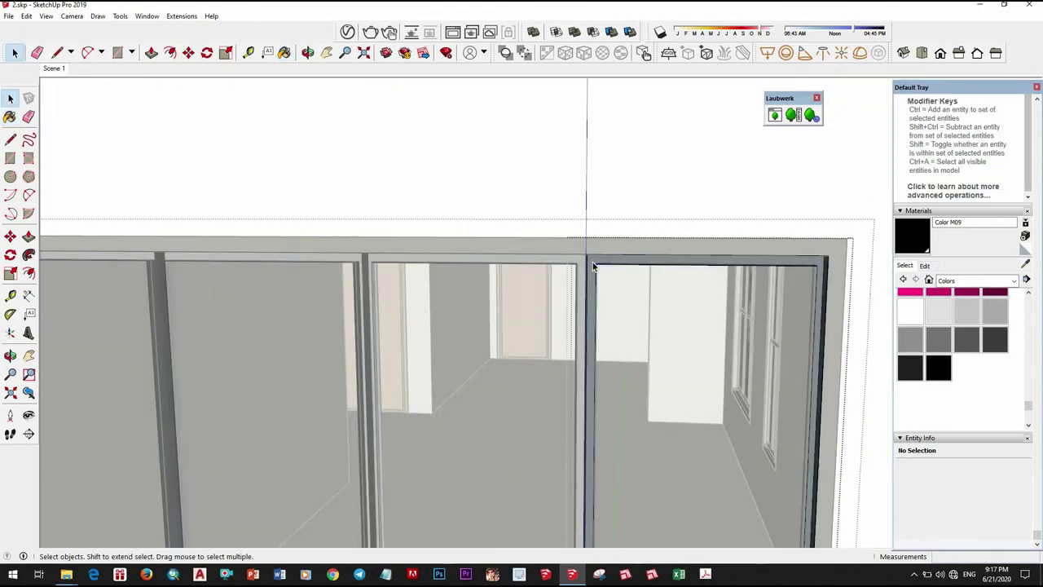
pyautogui.press('b')
pyautogui.press('space')
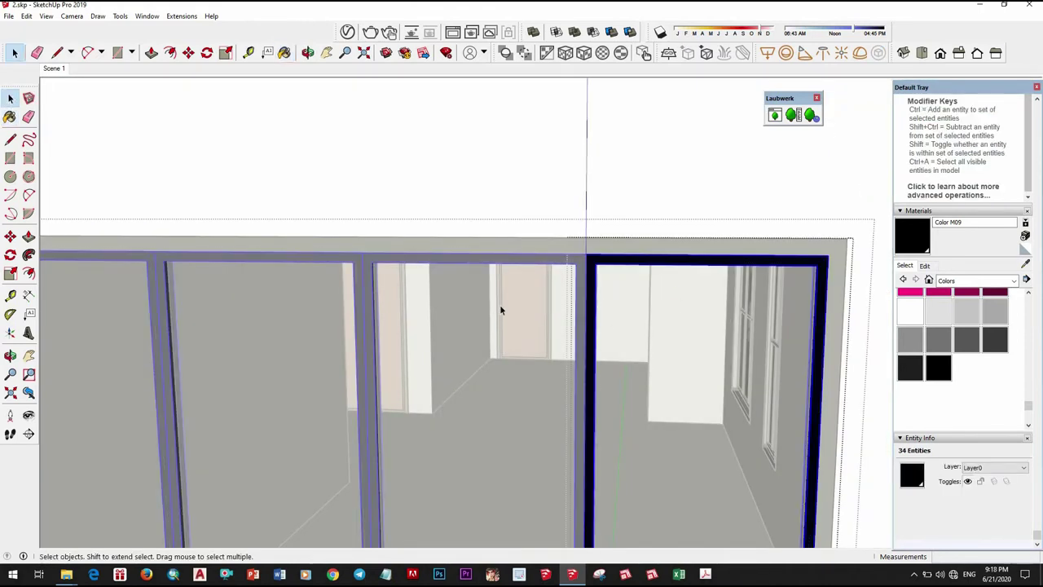
# Step: Paint the upper glass door's frame black
pyautogui.scroll(-2, 499, 304)
pyautogui.scroll(-2, 522, 318)
pyautogui.scroll(-1, 540, 330)
pyautogui.scroll(-3, 540, 330)
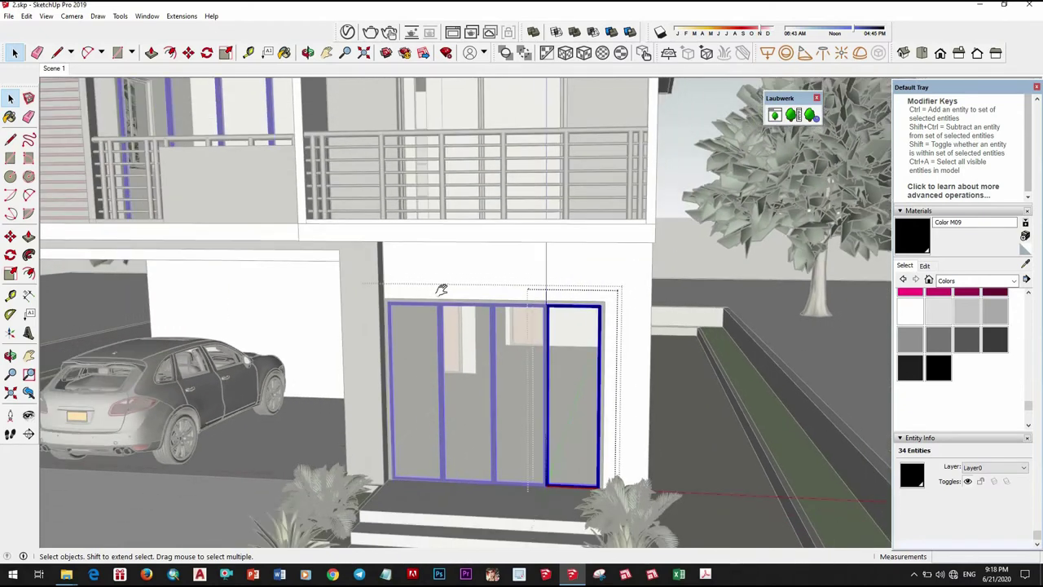
pyautogui.scroll(-2, 443, 285)
pyautogui.moveTo(478, 291); pyautogui.dragTo(562, 128, button='middle')
pyautogui.scroll(2, 563, 130)
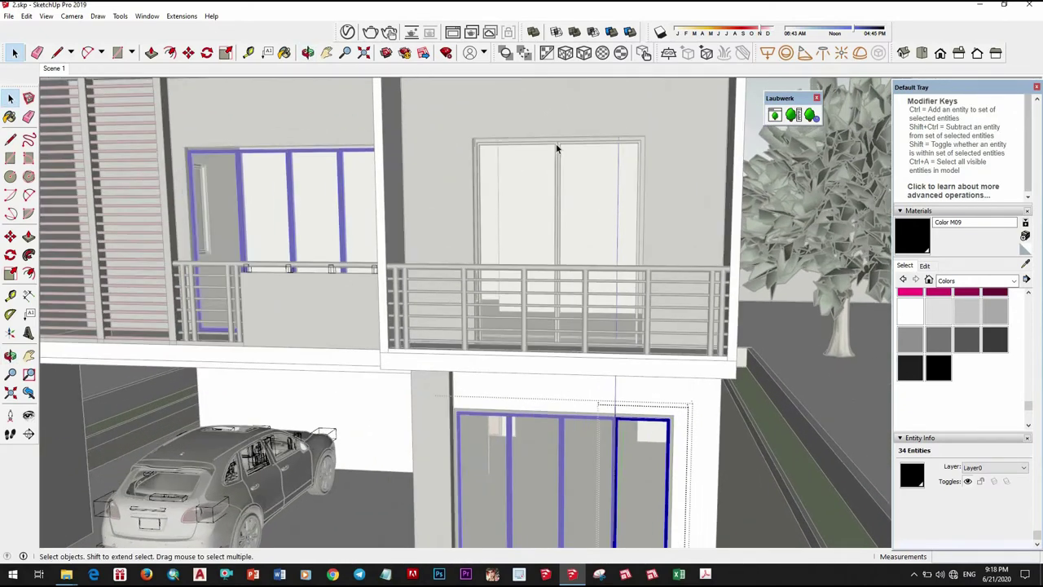
pyautogui.scroll(2, 558, 147)
pyautogui.scroll(2, 562, 142)
pyautogui.click(562, 143)
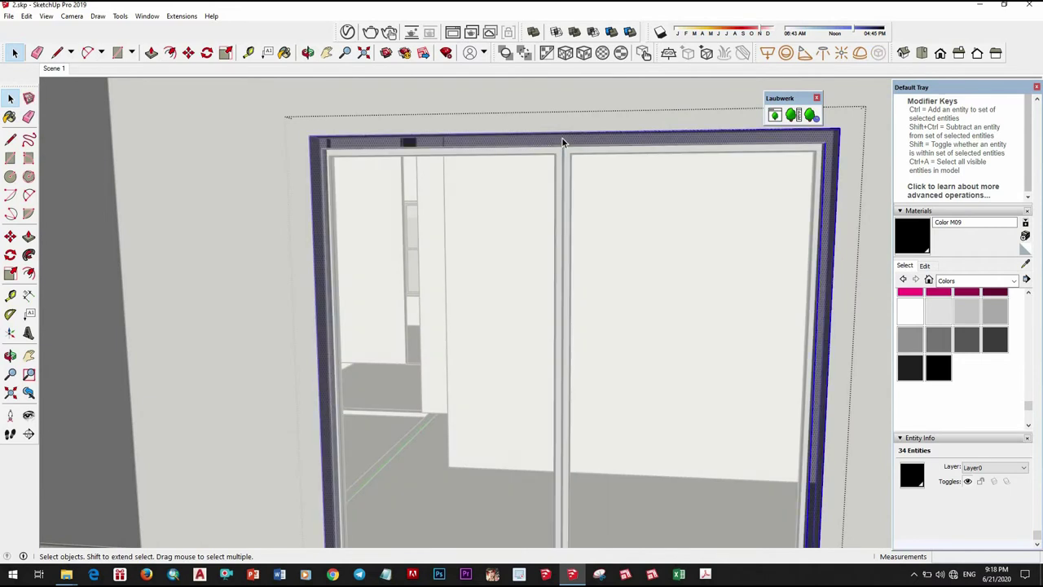
pyautogui.press('b')
pyautogui.click(568, 161)
pyautogui.press('space')
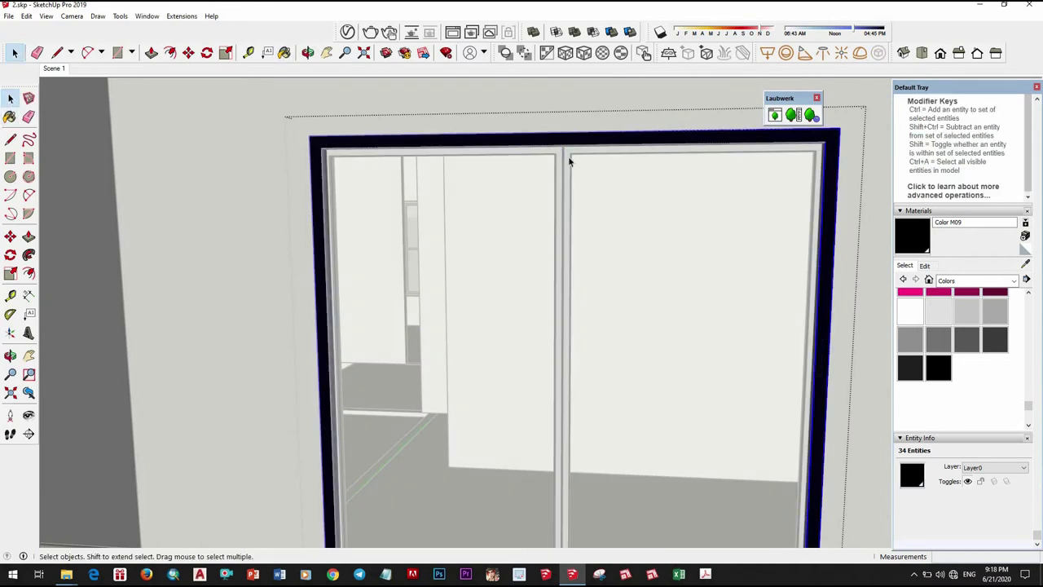
# Step: Enter the upper door frame group and paint its right frame black
pyautogui.doubleClick(569, 162)
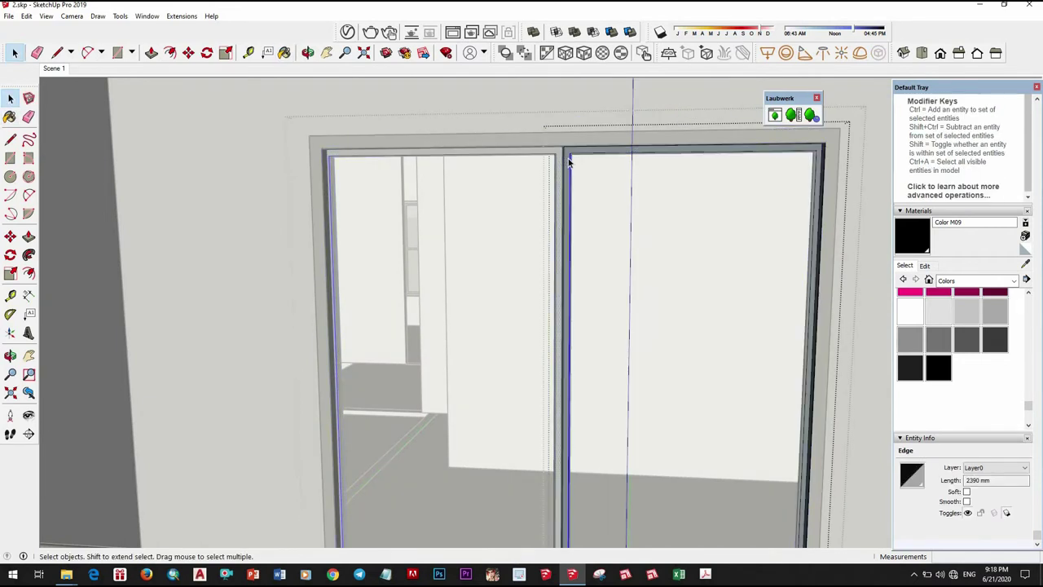
pyautogui.press('b')
pyautogui.click(568, 160)
pyautogui.press('space')
# Step: Paint the upper left window's frame black
pyautogui.scroll(-3, 583, 223)
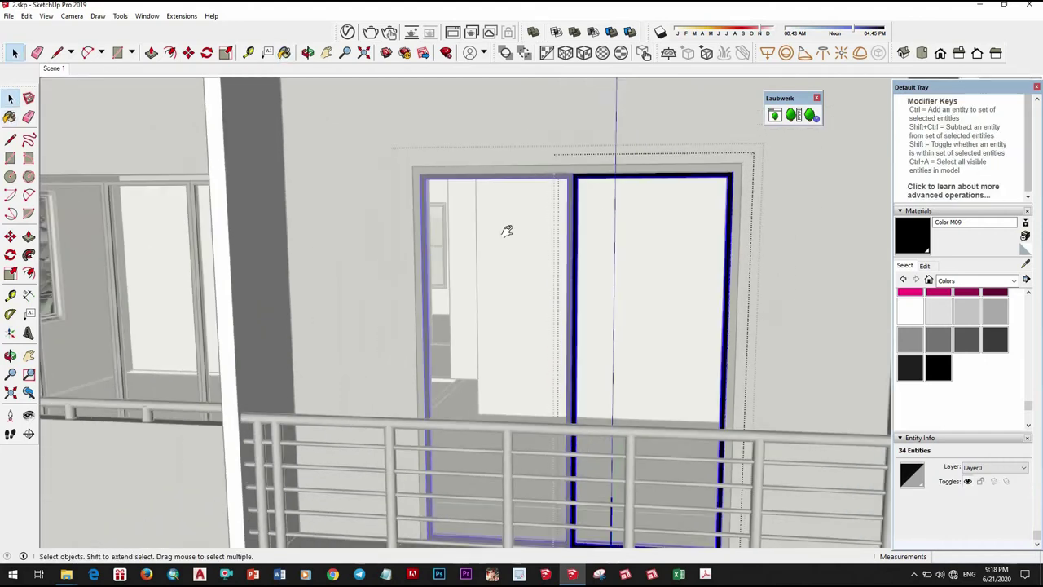
pyautogui.moveTo(496, 228); pyautogui.dragTo(377, 171, button='middle')
pyautogui.scroll(3, 388, 170)
pyautogui.doubleClick(388, 170)
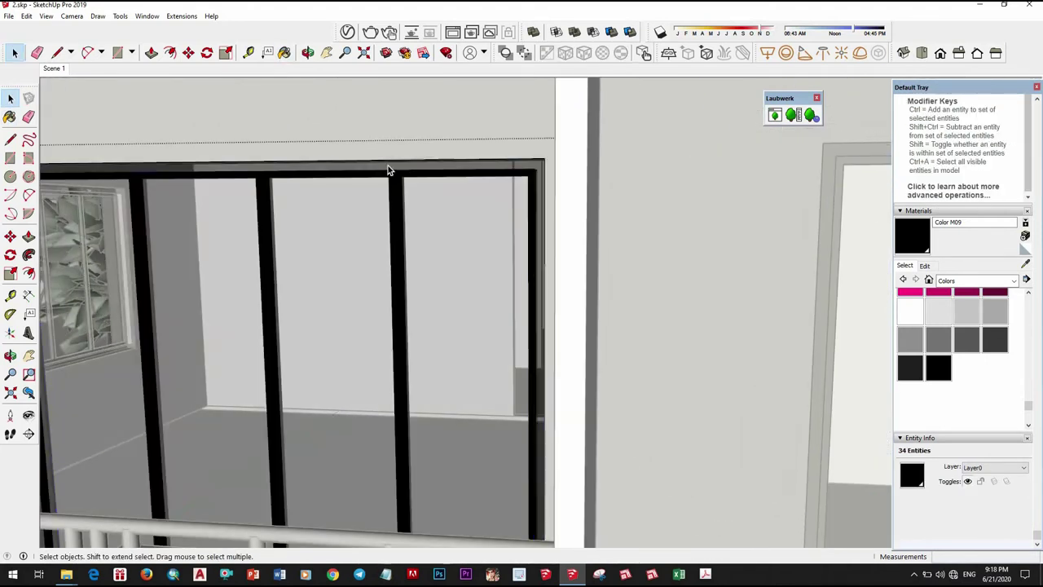
pyautogui.press('b')
pyautogui.click(457, 192)
pyautogui.press('space')
# Step: Select the remaining parts of the upper left window frame and paint them black
pyautogui.scroll(-3, 410, 199)
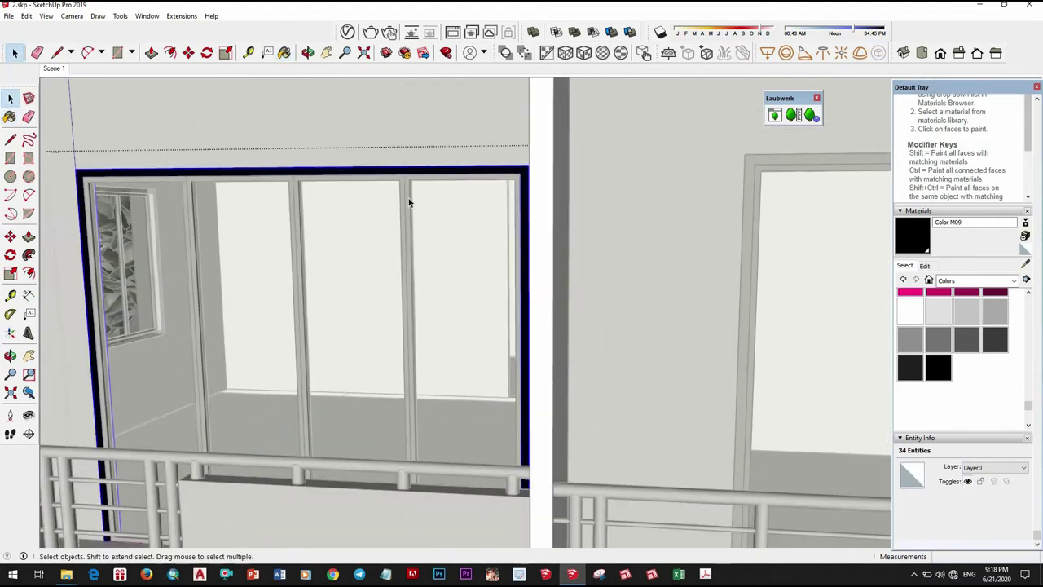
pyautogui.scroll(-2, 410, 198)
pyautogui.scroll(1, 431, 190)
pyautogui.click(427, 191)
pyautogui.click(427, 190)
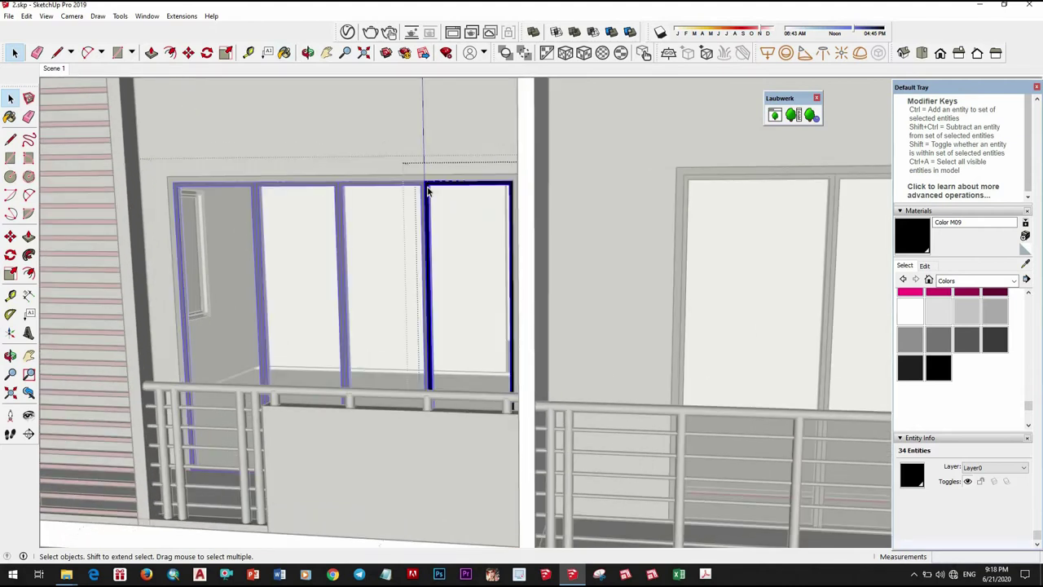
pyautogui.press('b')
pyautogui.scroll(-2, 432, 230)
pyautogui.scroll(-3, 433, 230)
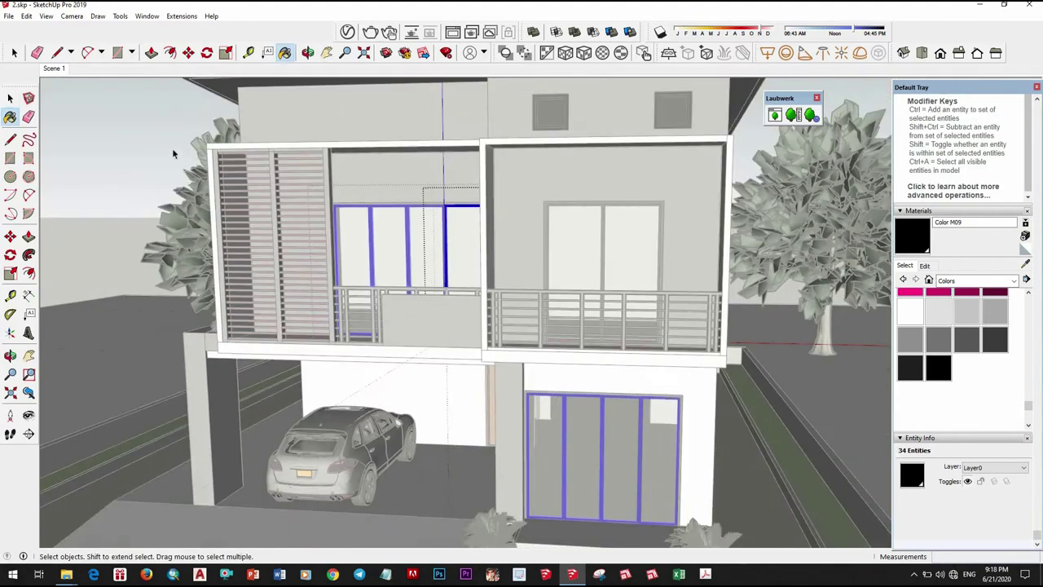
pyautogui.scroll(-2, 433, 229)
pyautogui.press('space')
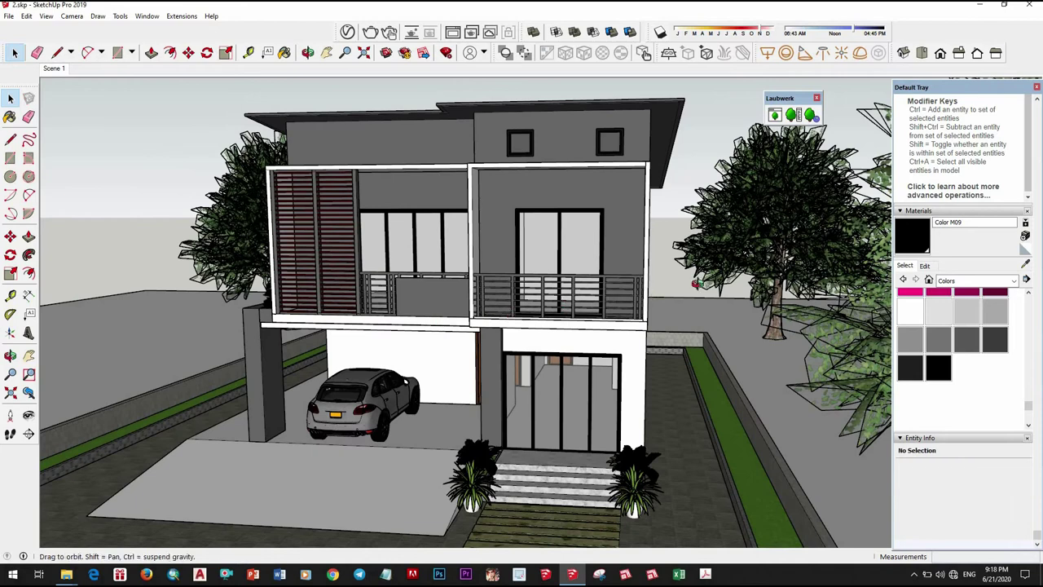
pyautogui.moveTo(443, 322)
pyautogui.mouseDown(button='middle')
pyautogui.moveTo(768, 259)
pyautogui.moveTo(433, 323)
pyautogui.mouseUp(button='middle')
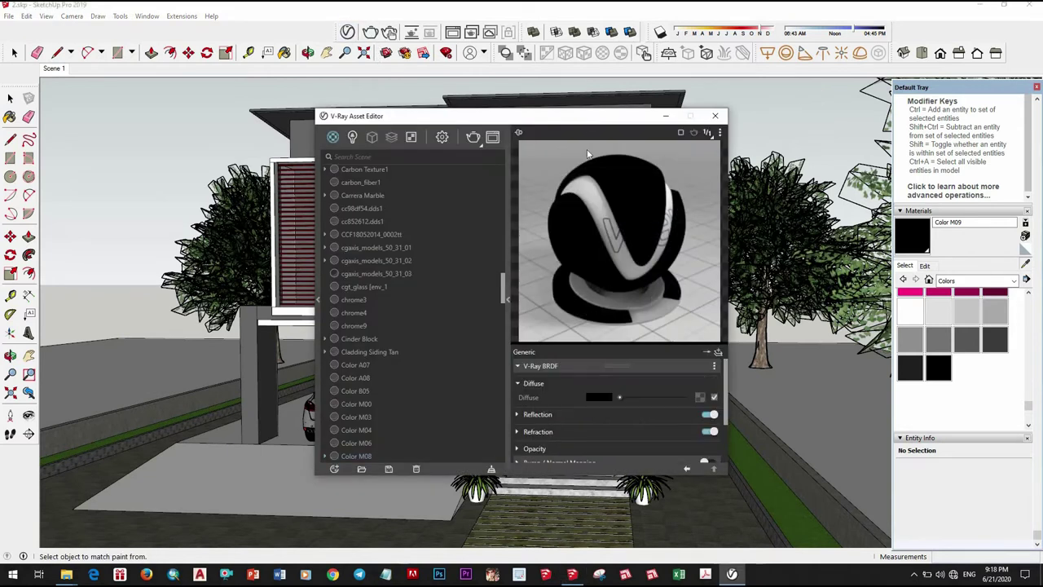
# Step: Give Color M09 a light-grey reflection colour with reflection IOR 3, then load Color M06
pyautogui.press('b')
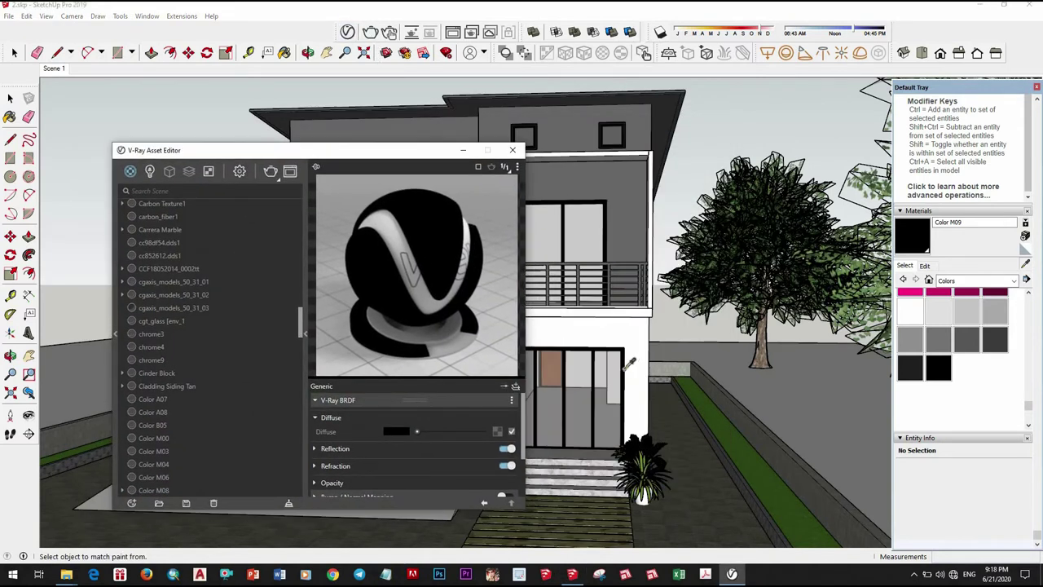
pyautogui.press('b')
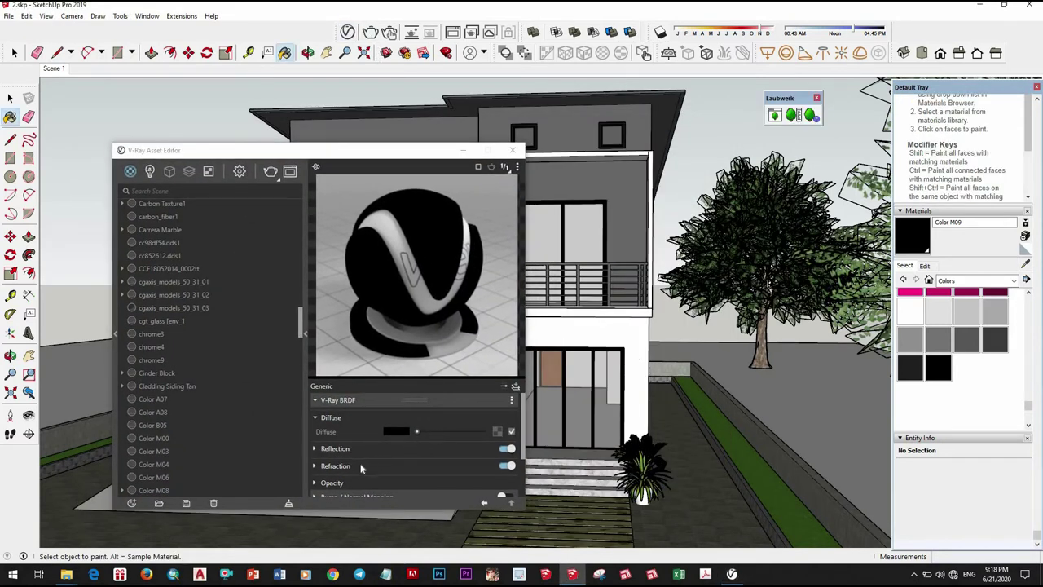
pyautogui.click(377, 454)
pyautogui.click(469, 464)
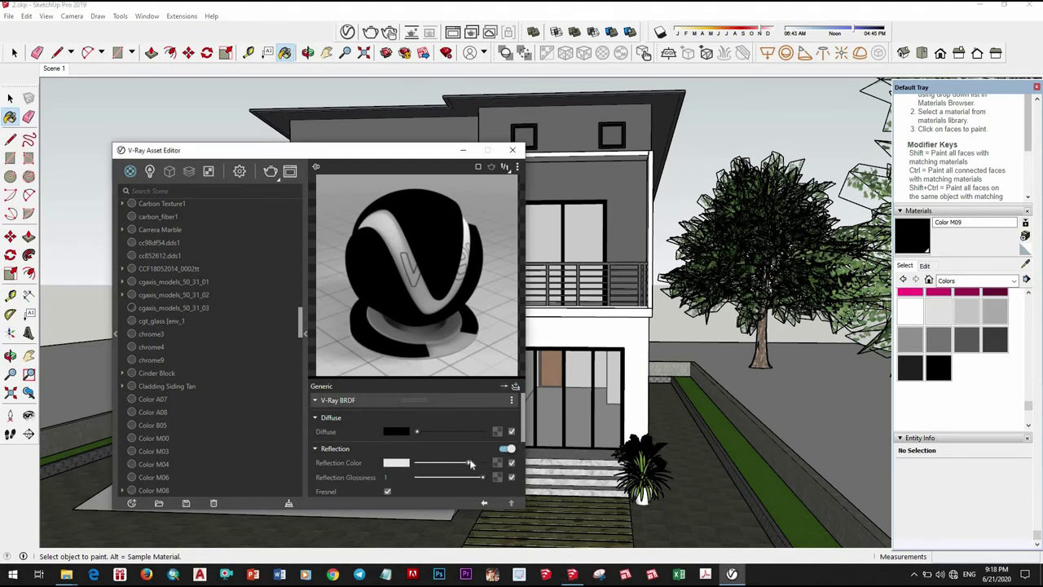
pyautogui.scroll(-3, 392, 424)
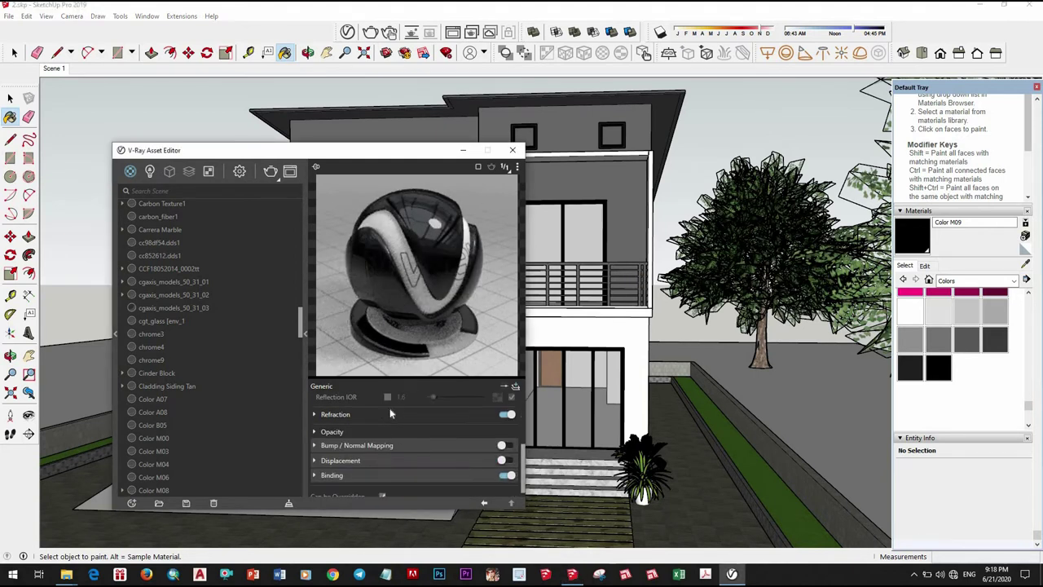
pyautogui.scroll(1, 383, 416)
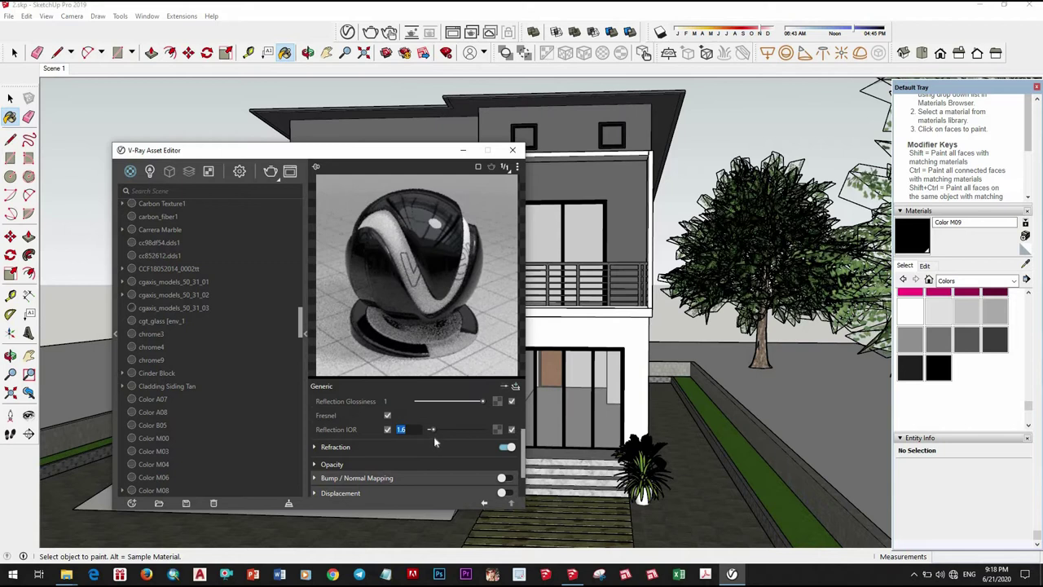
pyautogui.click(421, 430)
pyautogui.write('3')
pyautogui.press('Return')
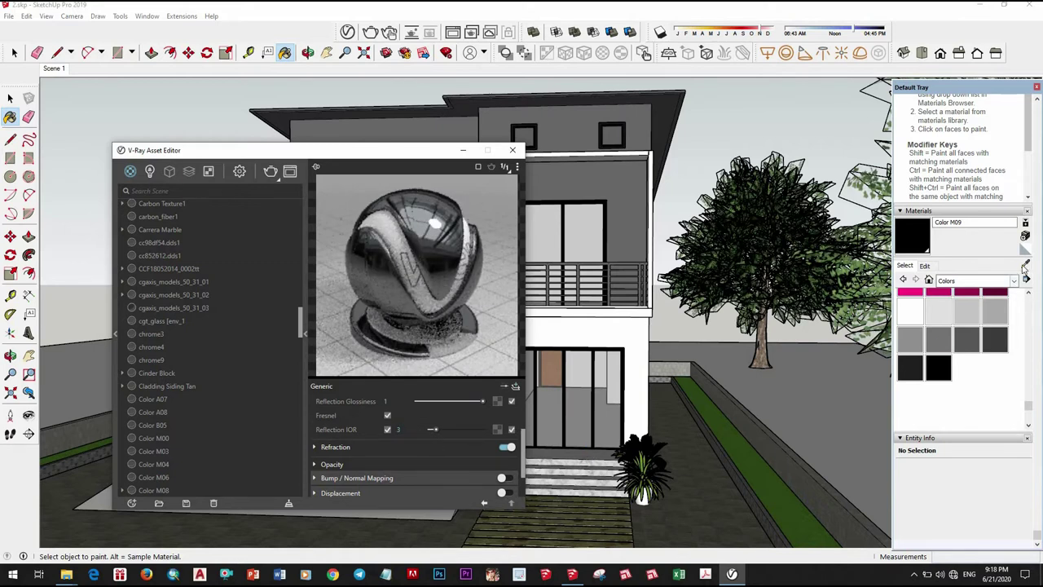
pyautogui.click(1021, 273)
pyautogui.keyDown('alt'); pyautogui.click(674, 346); pyautogui.keyUp('alt')
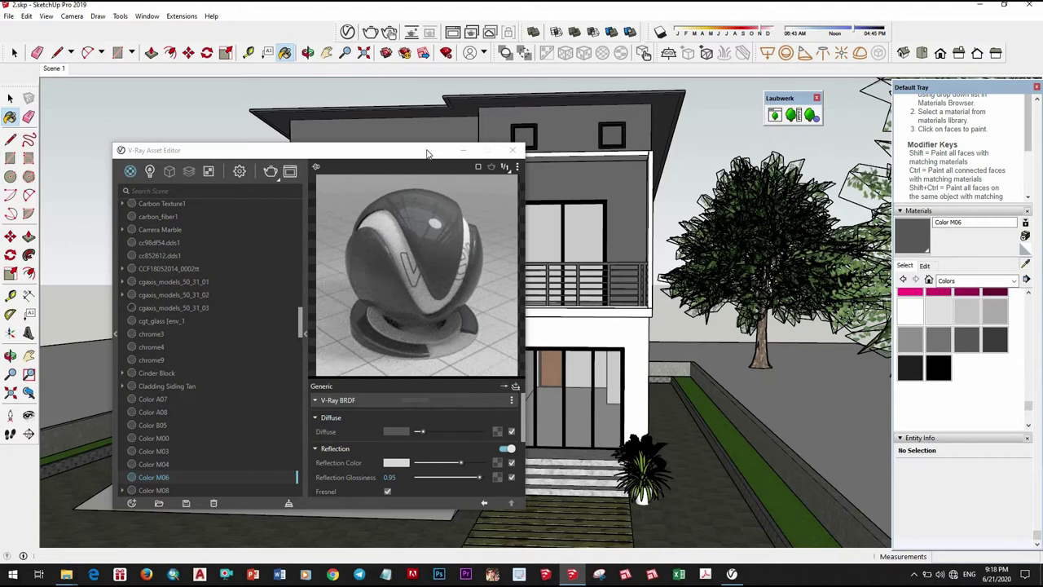
# Step: Enter the top-storey window group, select its pane and sample Translucent Glass Gray
pyautogui.moveTo(326, 150); pyautogui.dragTo(188, 209)
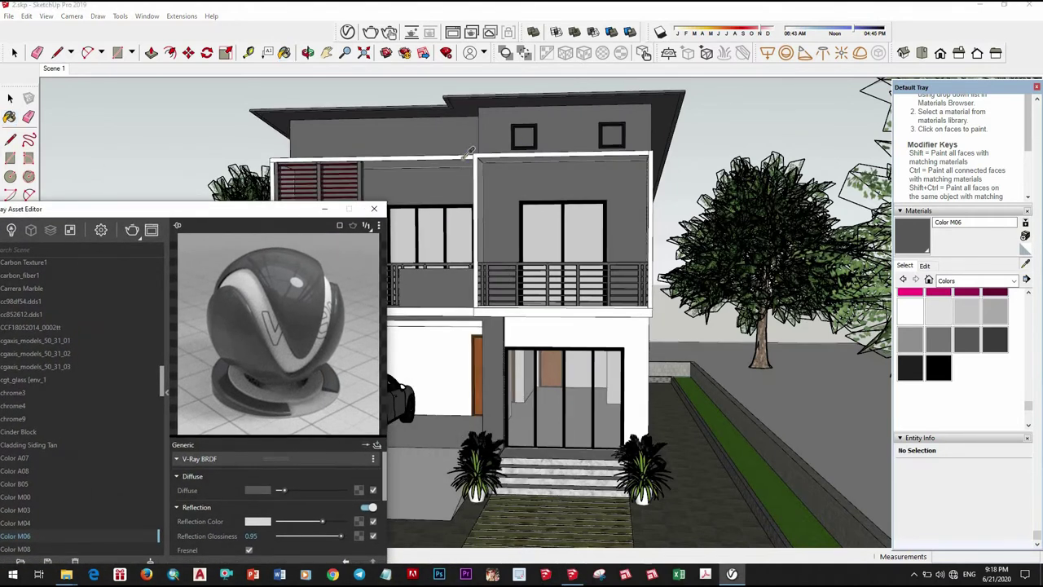
pyautogui.click(448, 131)
pyautogui.press('space')
pyautogui.doubleClick(526, 139)
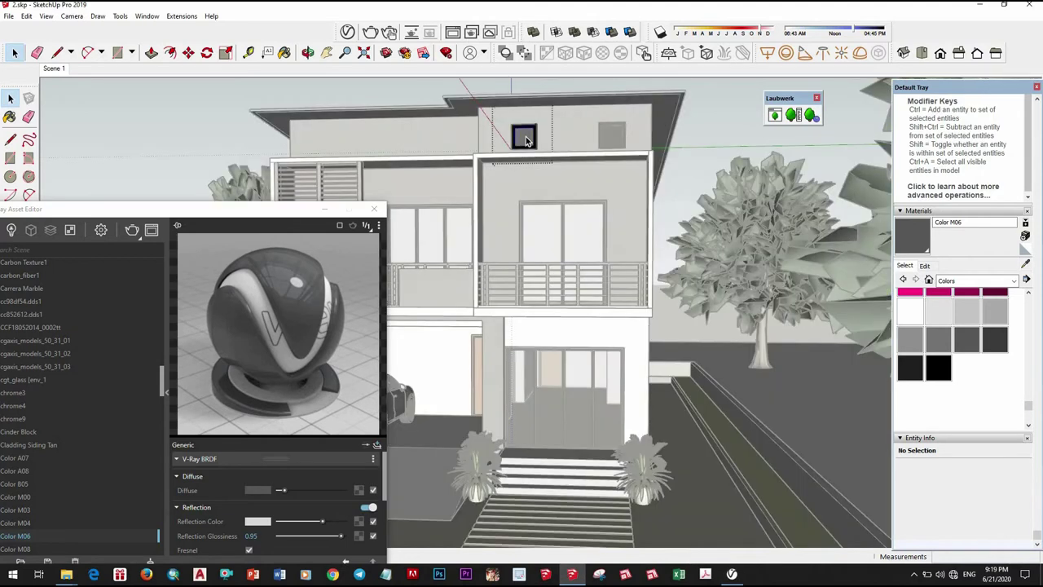
pyautogui.doubleClick(525, 139)
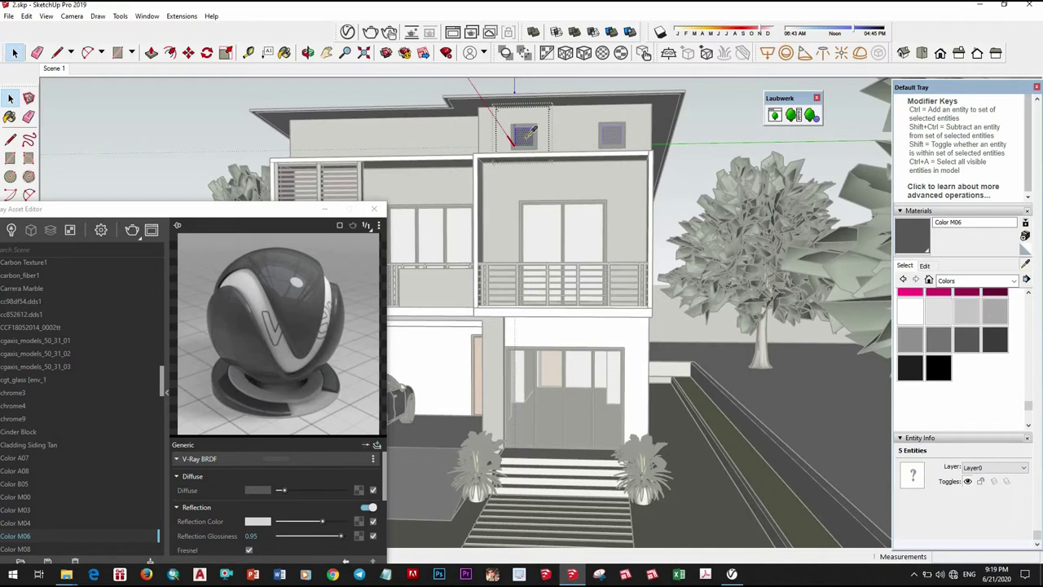
pyautogui.press('b')
pyautogui.keyDown('alt'); pyautogui.click(597, 232); pyautogui.keyUp('alt')
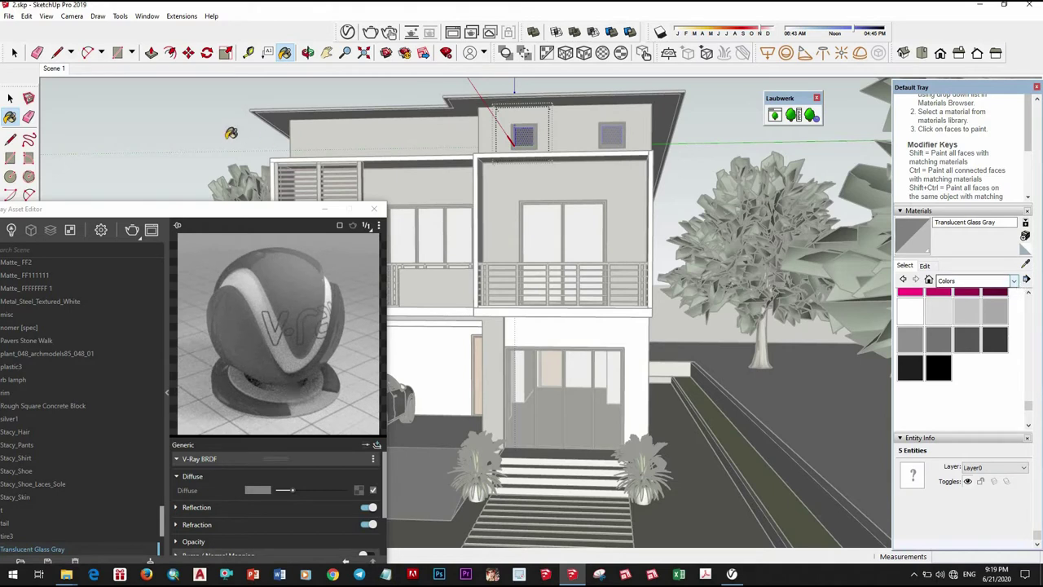
# Step: Exit the window group and give the glass white refraction with a refraction IOR of 2
pyautogui.click(10, 99)
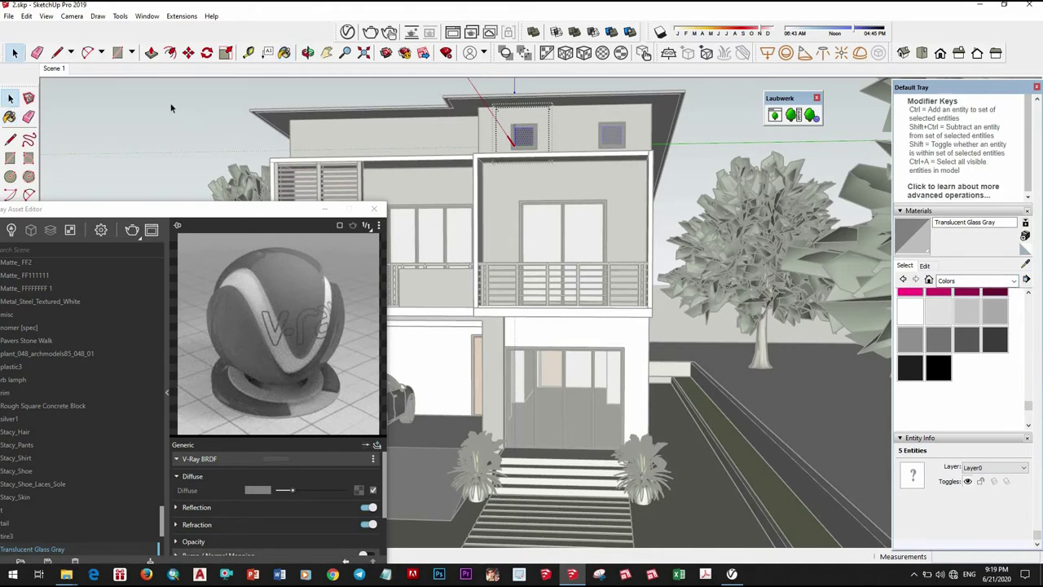
pyautogui.click(172, 107)
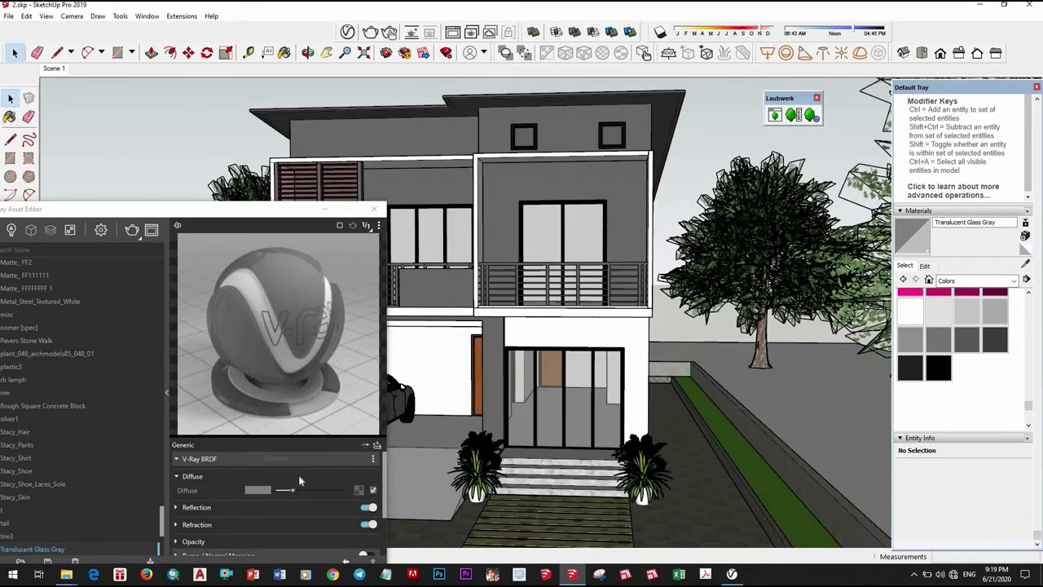
pyautogui.scroll(-2, 284, 506)
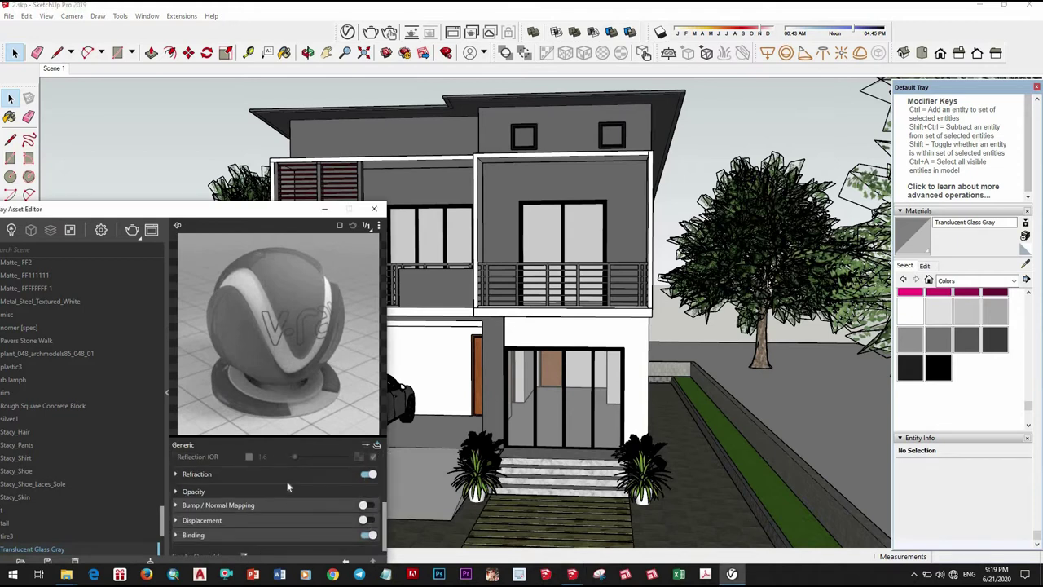
pyautogui.click(281, 467)
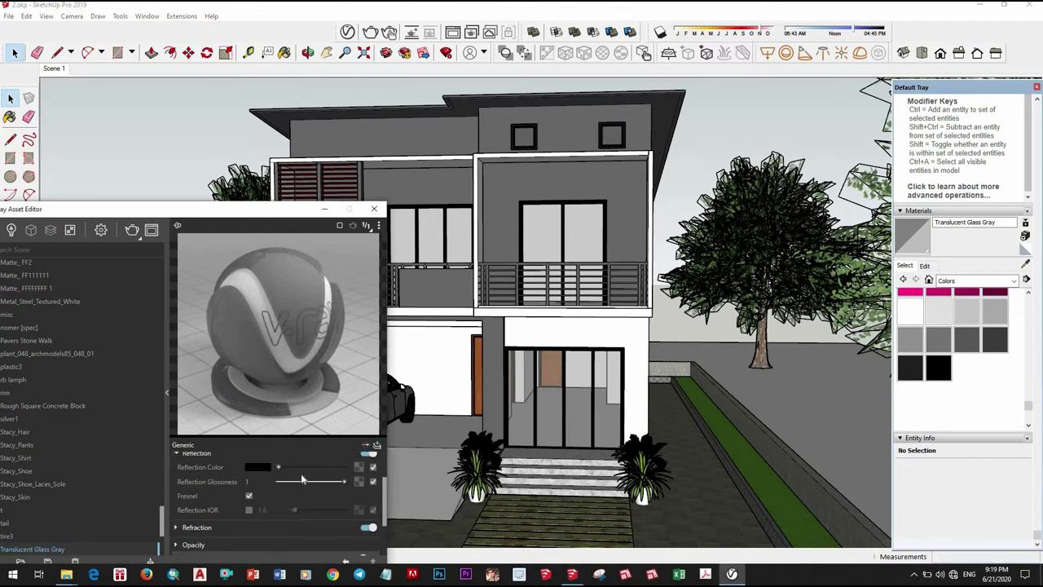
pyautogui.scroll(-2, 277, 485)
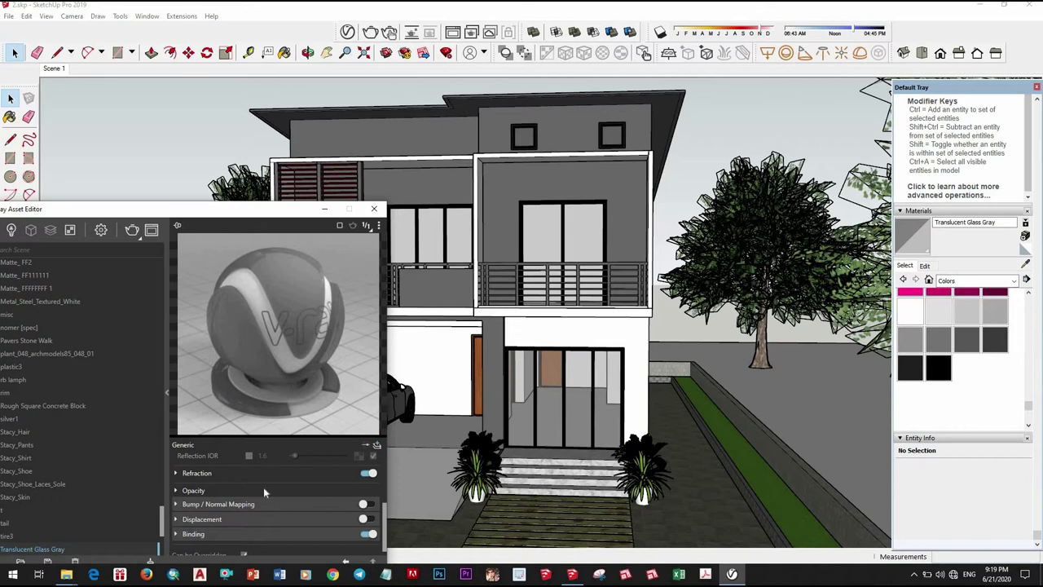
pyautogui.click(285, 474)
pyautogui.click(344, 487)
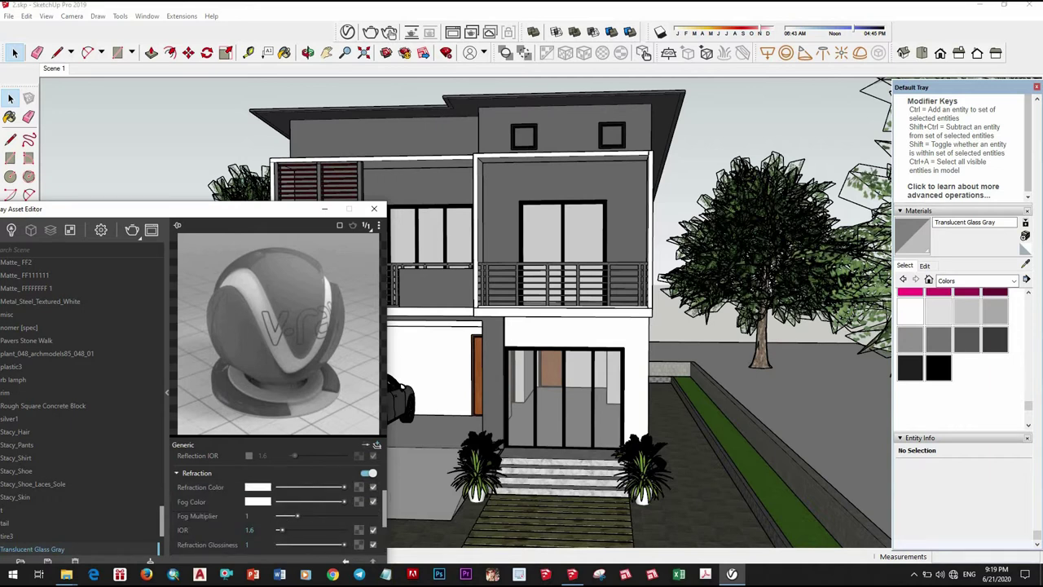
pyautogui.click(246, 530)
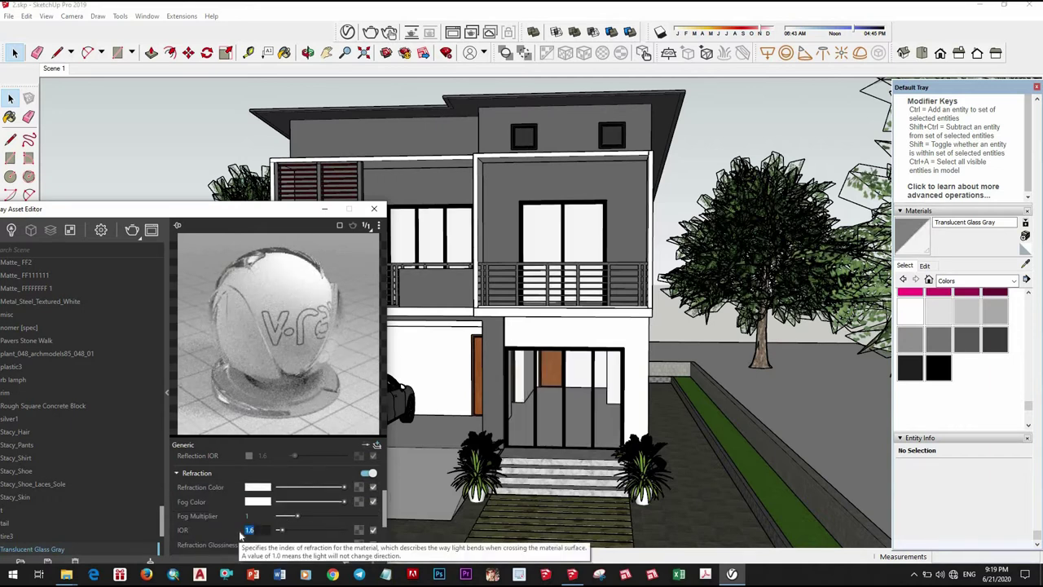
pyautogui.write('2')
pyautogui.press('Return')
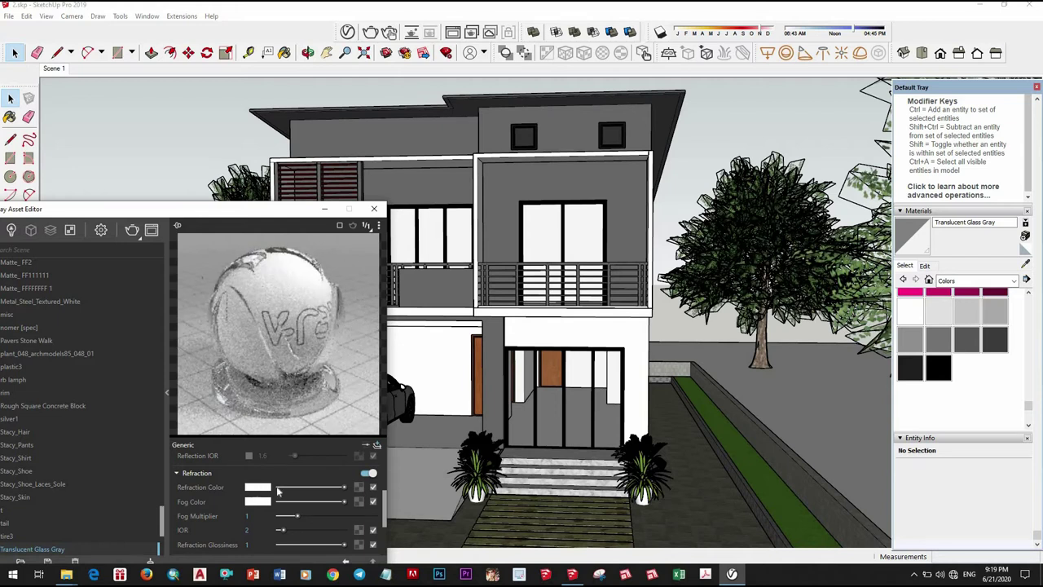
# Step: Set a grey fog colour, fog multiplier about 2.2, and grey reflection colour
pyautogui.scroll(1, 310, 487)
pyautogui.scroll(-1, 318, 493)
pyautogui.click(323, 503)
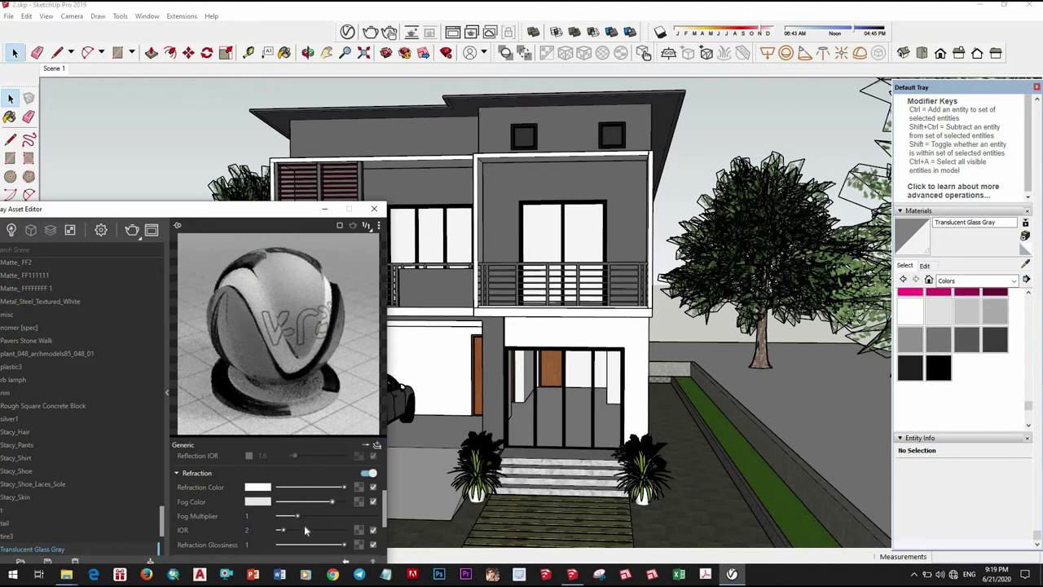
pyautogui.click(322, 518)
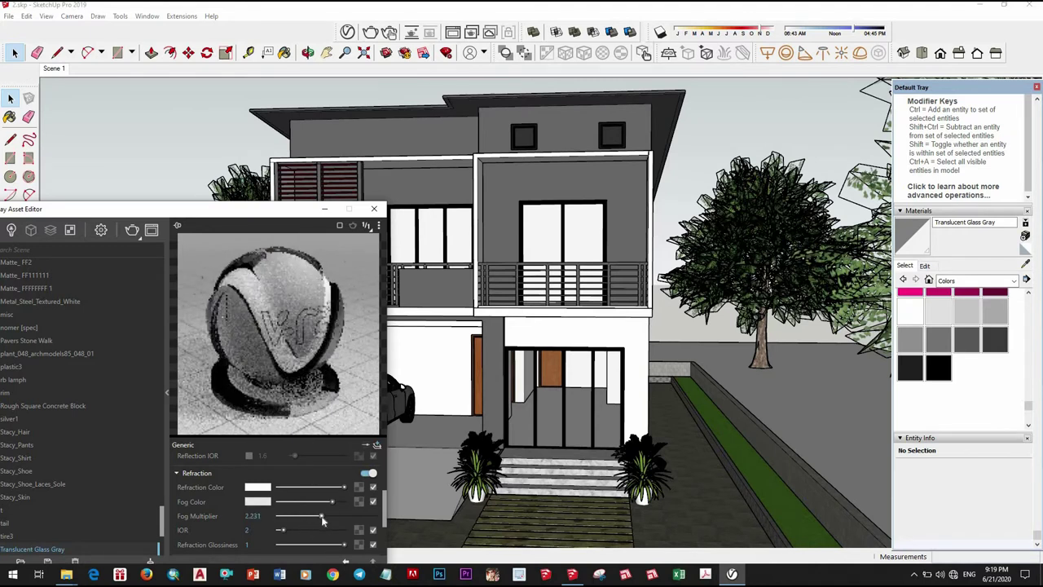
pyautogui.scroll(5, 295, 488)
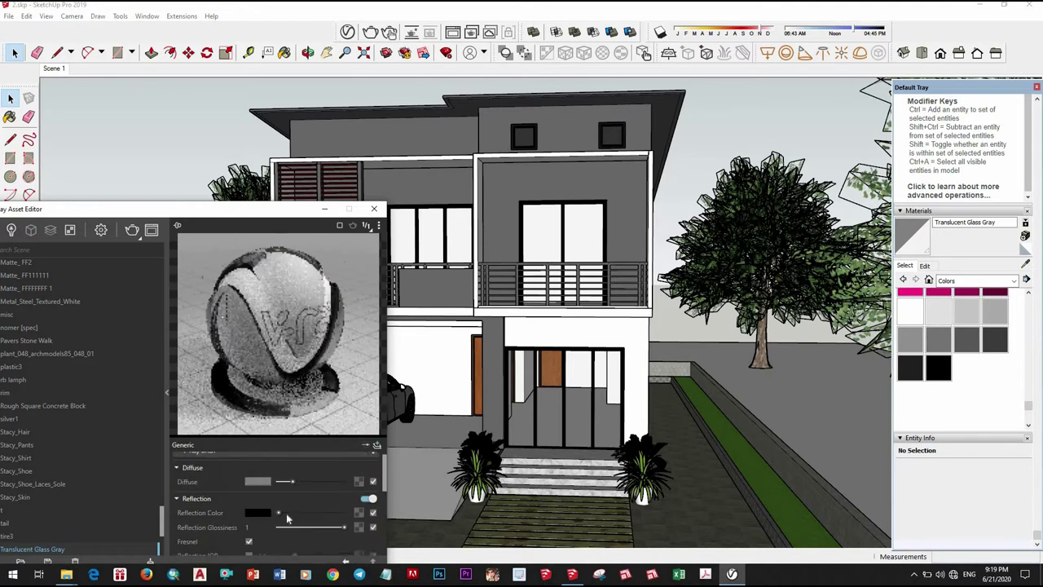
pyautogui.moveTo(293, 520); pyautogui.dragTo(300, 520)
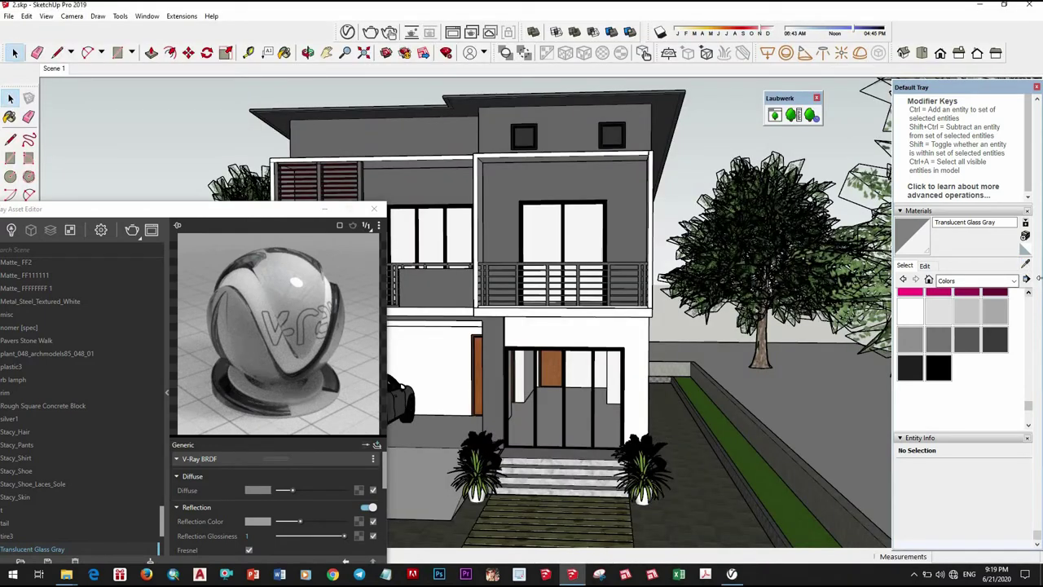
# Step: Lower reflection glossiness to 0.75 and brighten the reflection colour to white
pyautogui.press('b')
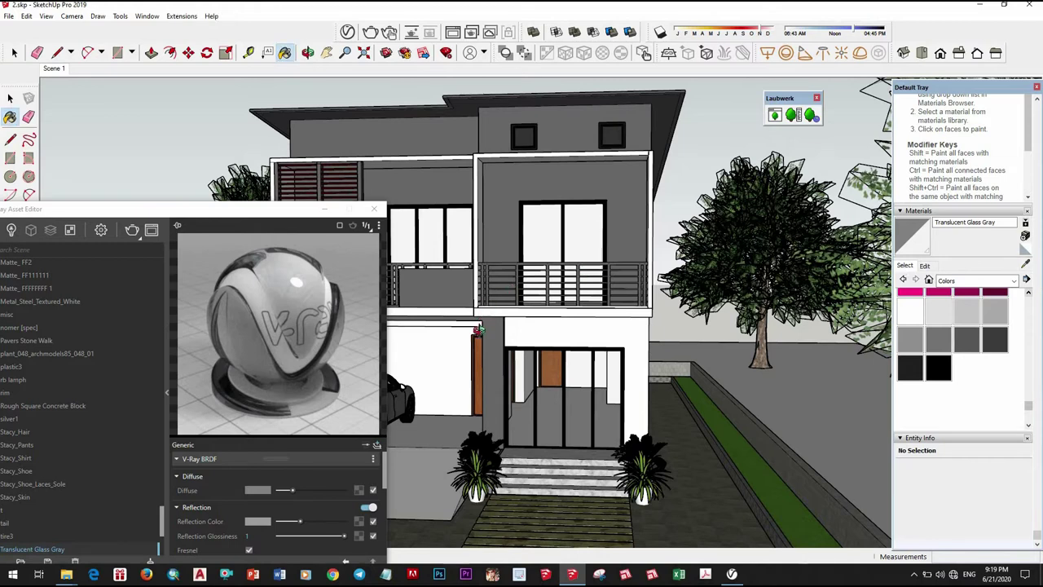
pyautogui.moveTo(595, 270)
pyautogui.mouseDown(button='middle')
pyautogui.moveTo(568, 317)
pyautogui.moveTo(588, 293)
pyautogui.mouseUp(button='middle')
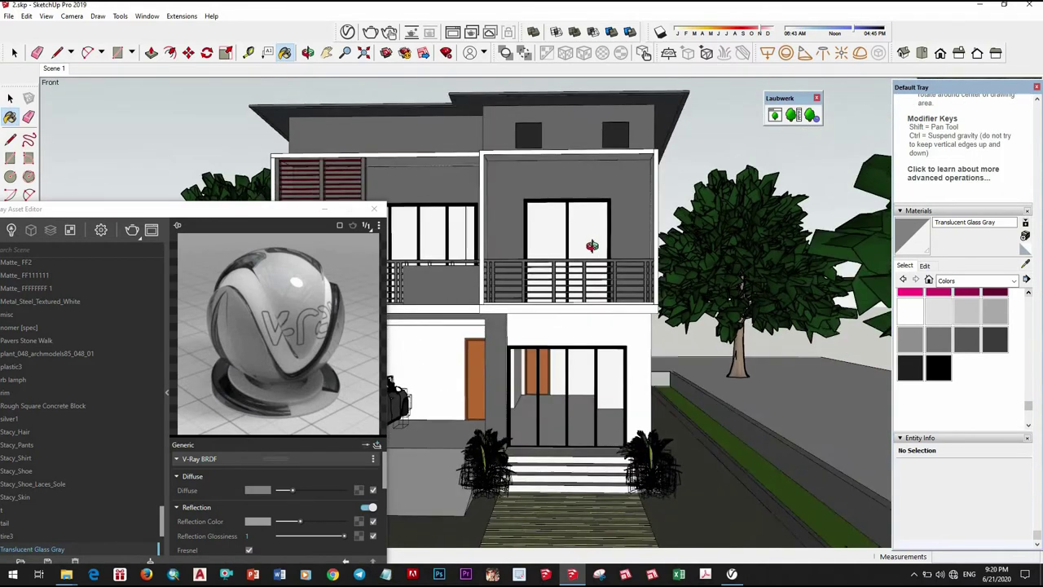
pyautogui.scroll(-3, 585, 303)
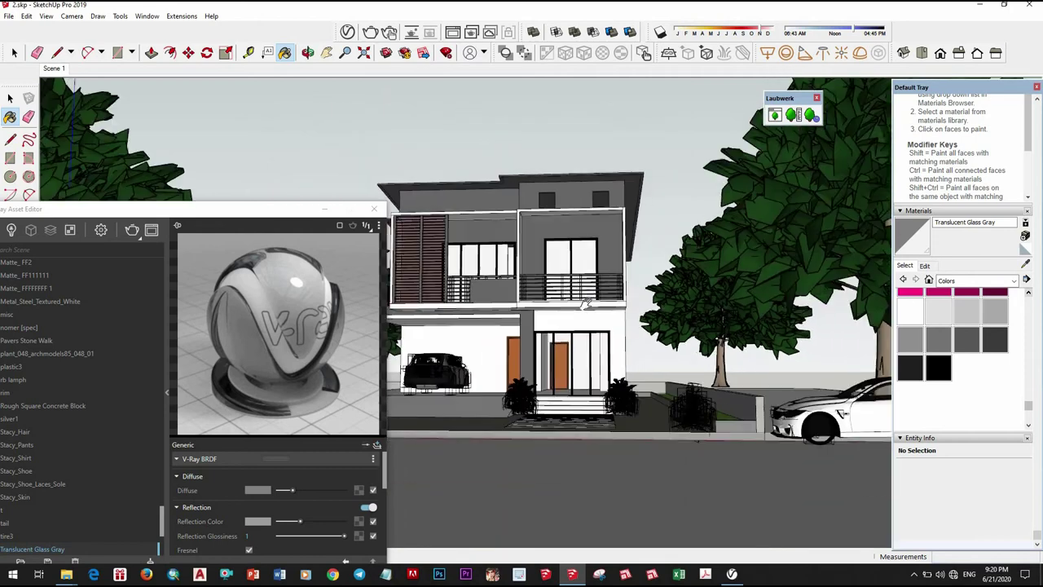
pyautogui.moveTo(585, 304)
pyautogui.mouseDown(button='middle')
pyautogui.moveTo(538, 314)
pyautogui.moveTo(371, 267)
pyautogui.mouseUp(button='middle')
pyautogui.scroll(2, 571, 312)
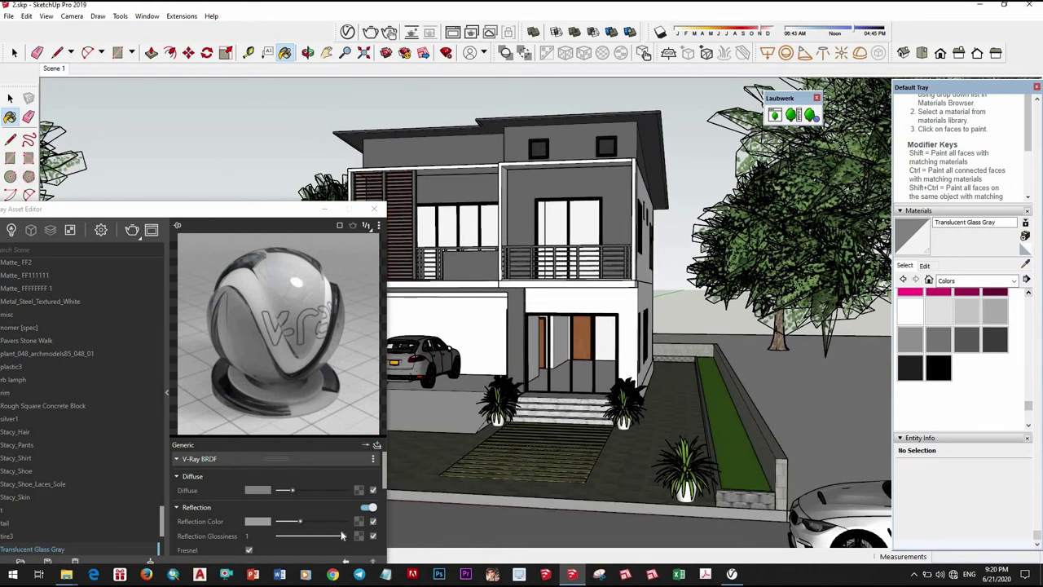
pyautogui.moveTo(342, 538); pyautogui.dragTo(327, 535)
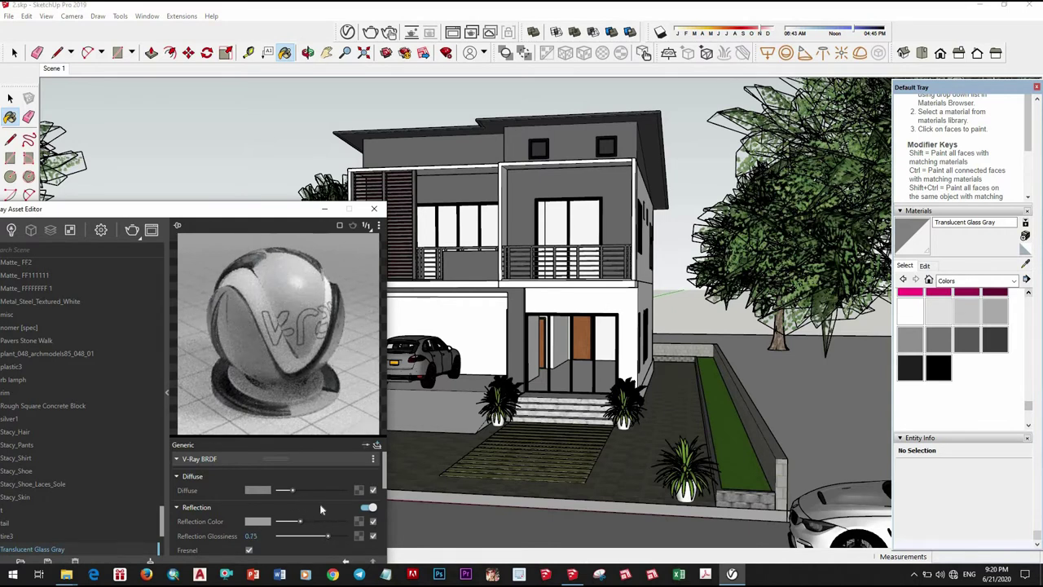
pyautogui.scroll(-2, 321, 509)
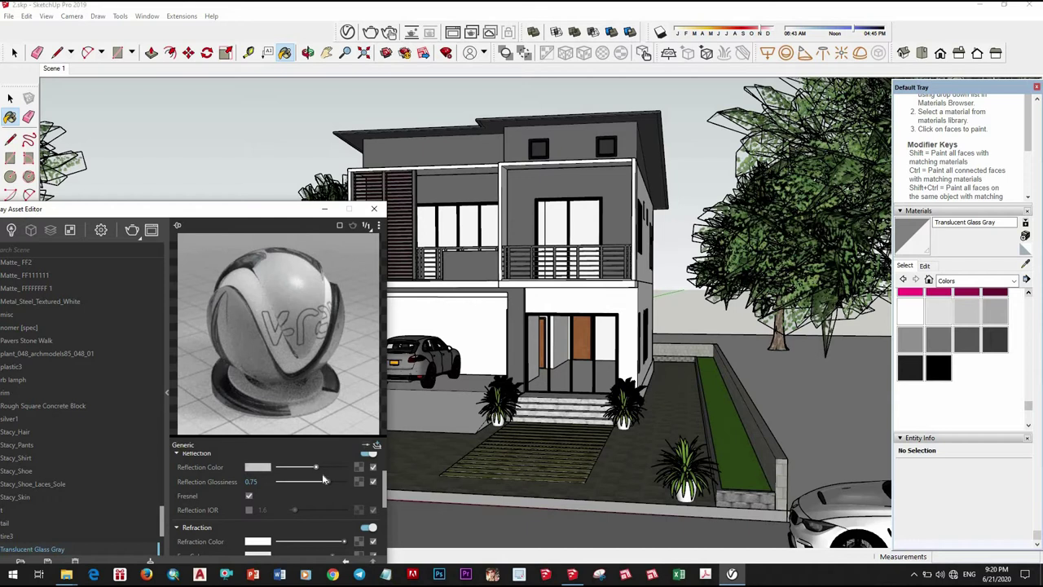
pyautogui.moveTo(316, 467); pyautogui.dragTo(332, 467)
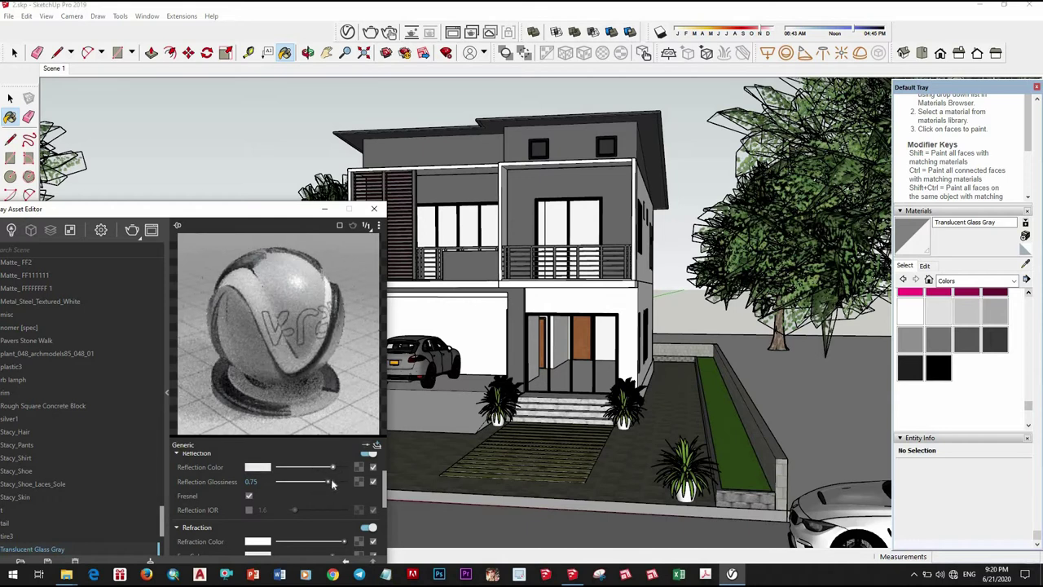
# Step: Reduce the glass fog multiplier to 0.405
pyautogui.scroll(-2, 285, 505)
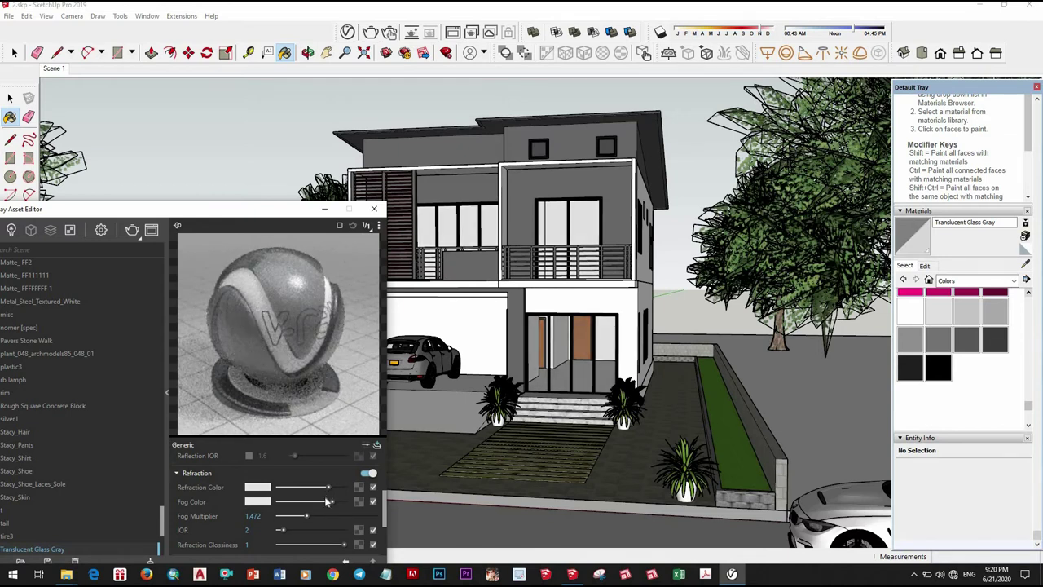
pyautogui.scroll(-3, 326, 515)
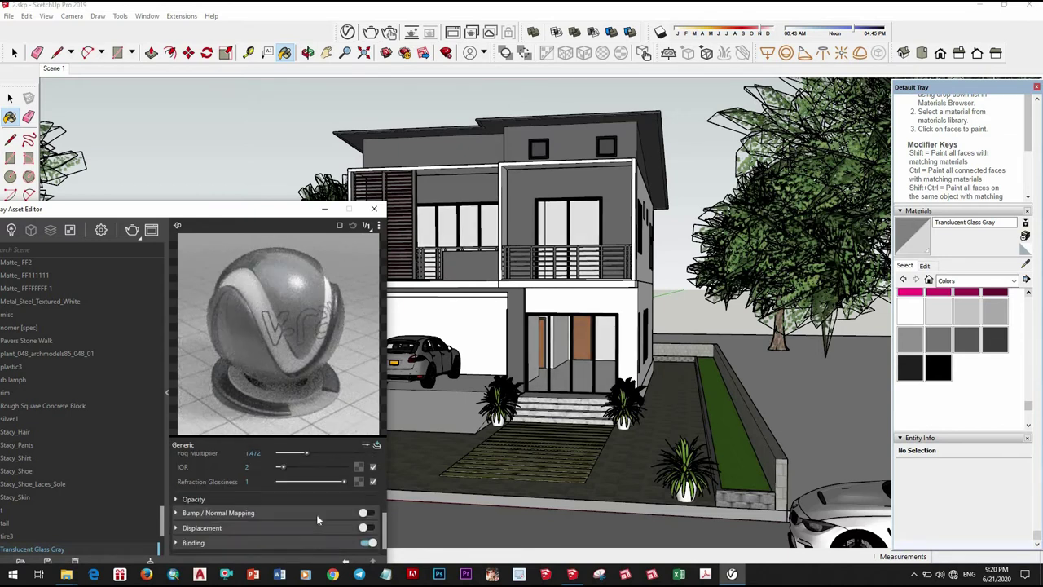
pyautogui.scroll(3, 331, 524)
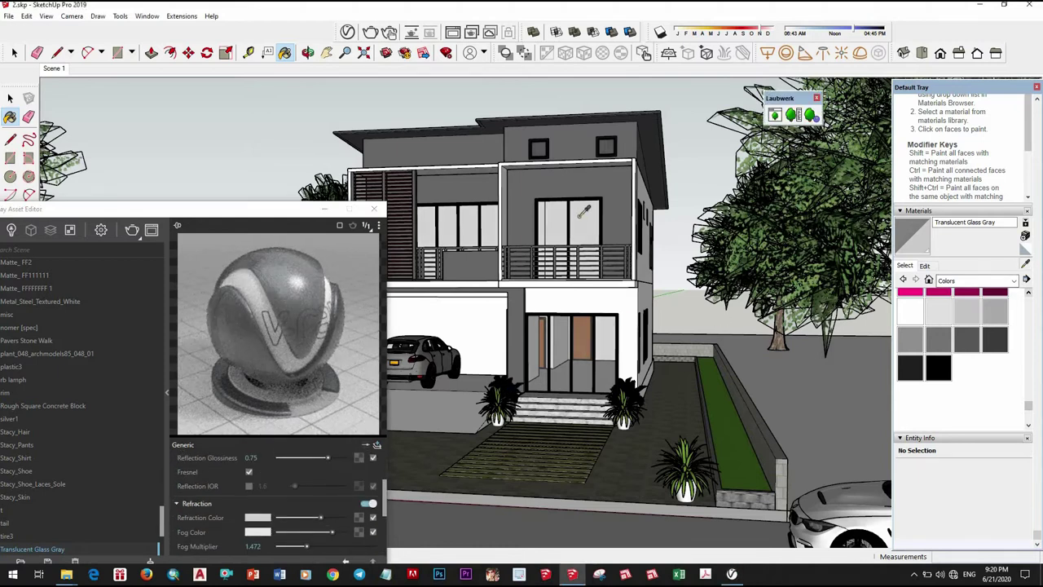
pyautogui.scroll(-2, 310, 489)
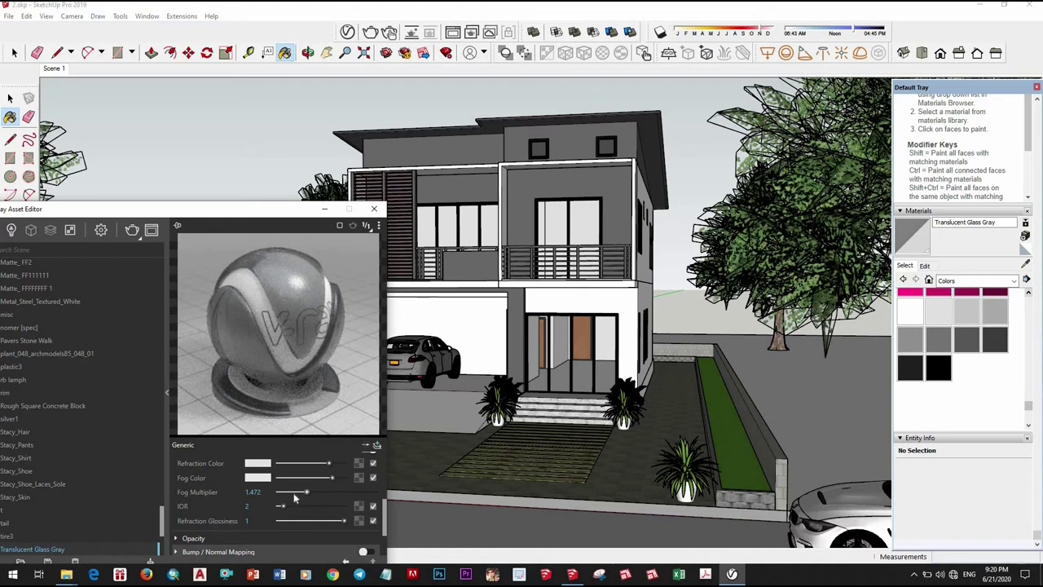
pyautogui.moveTo(292, 493); pyautogui.dragTo(283, 493)
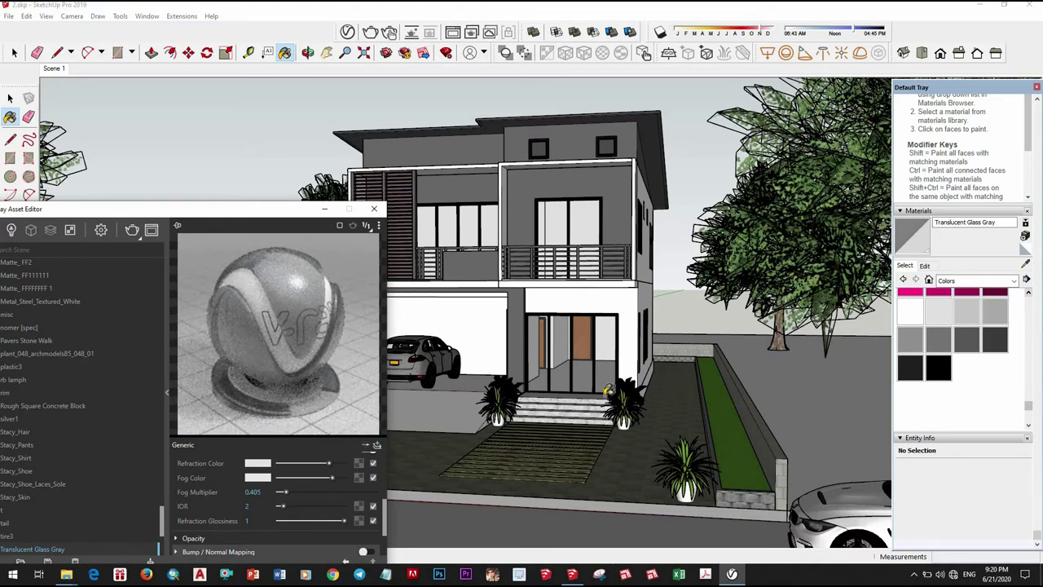
pyautogui.scroll(-3, 695, 369)
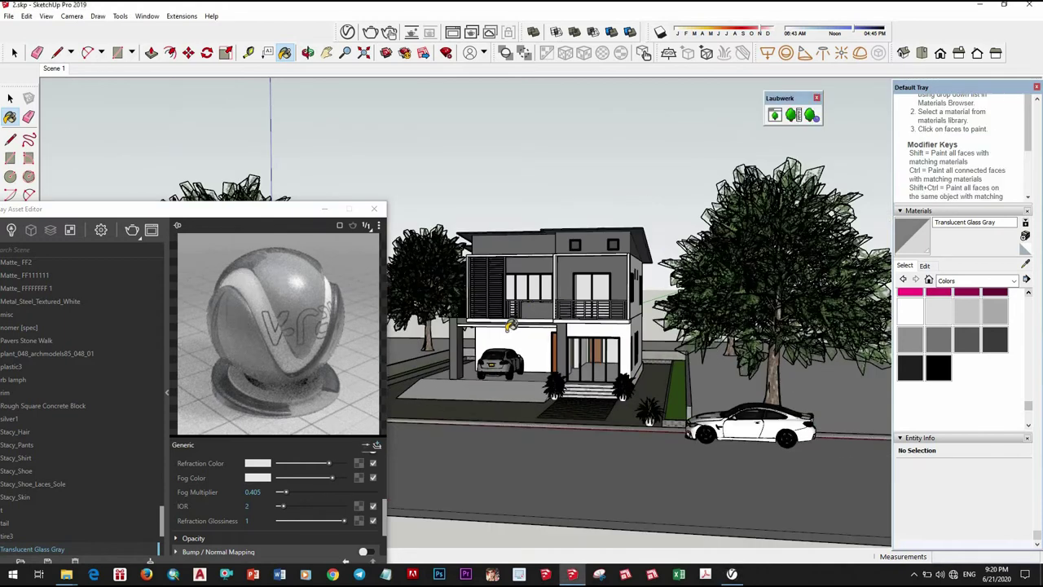
pyautogui.scroll(6, 646, 323)
pyautogui.scroll(-2, 648, 324)
pyautogui.moveTo(648, 324)
pyautogui.mouseDown(button='middle')
pyautogui.moveTo(720, 331)
pyautogui.moveTo(399, 124)
pyautogui.mouseUp(button='middle')
# Step: Browse the IES file dialog into the All Lesson and Symbol\Sketchup Lesson folder
pyautogui.press('space')
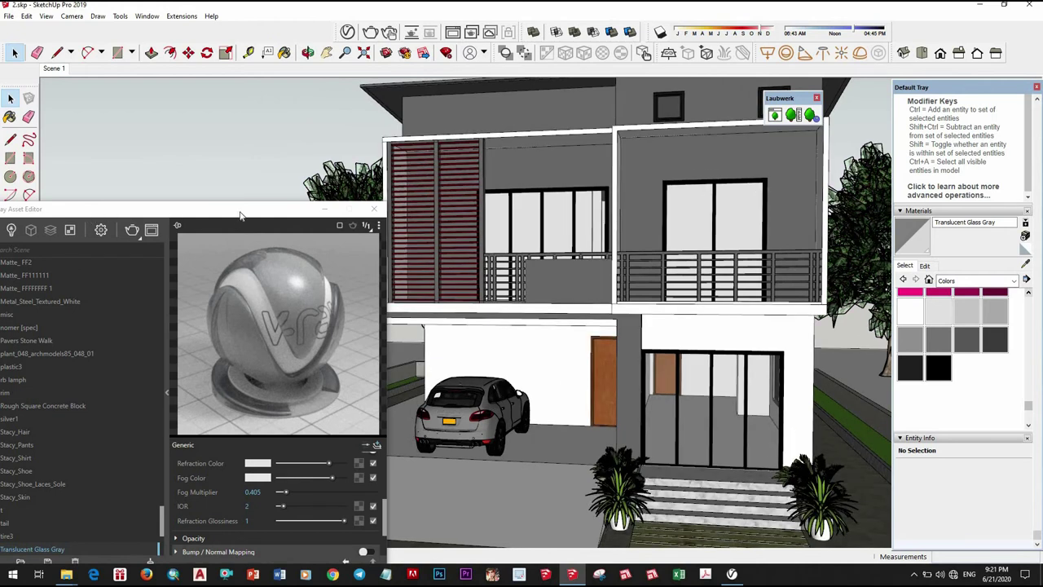
pyautogui.moveTo(241, 216); pyautogui.dragTo(290, 193)
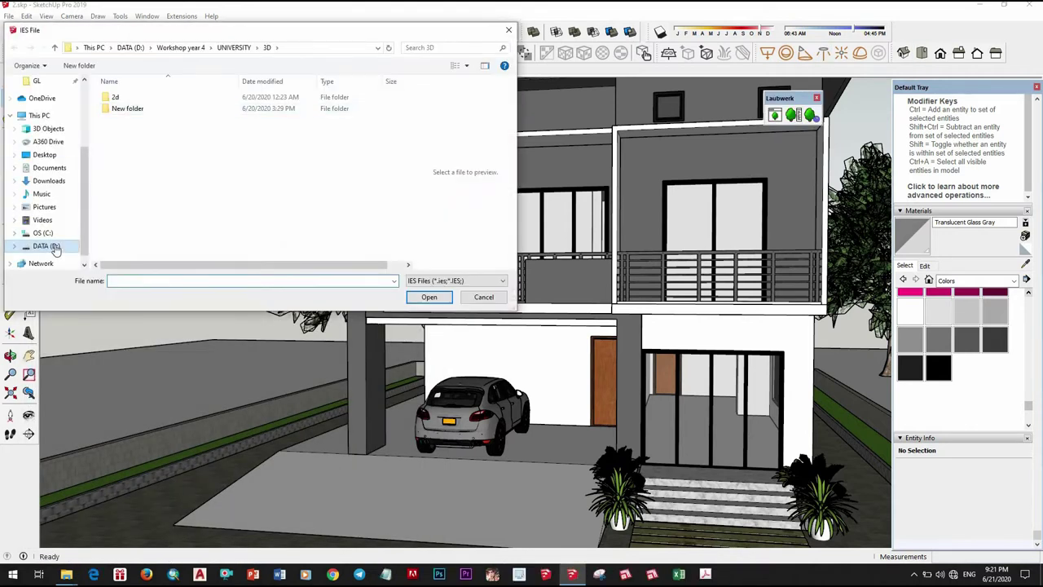
pyautogui.scroll(1, 277, 159)
pyautogui.scroll(5, 281, 158)
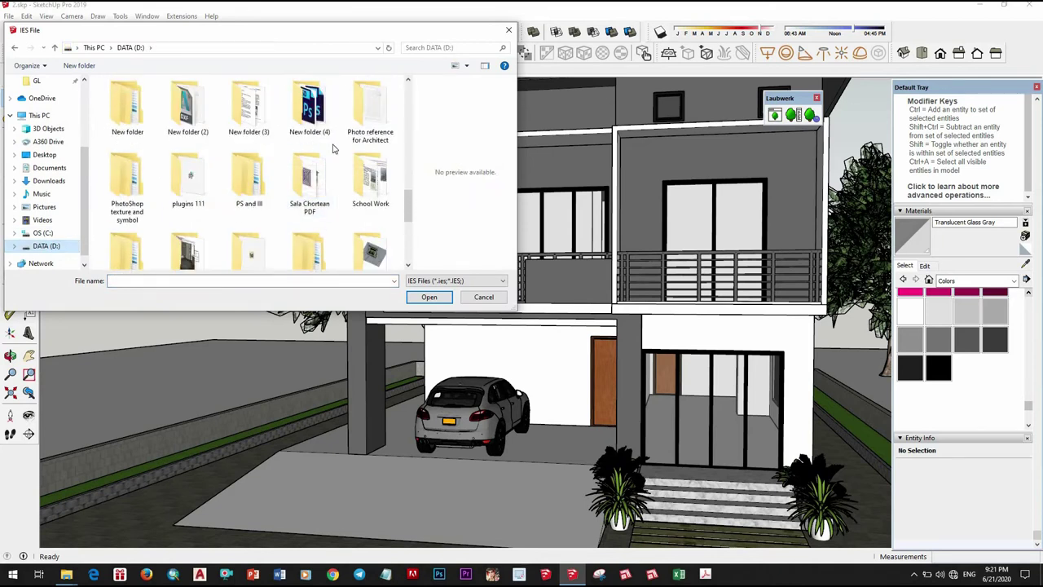
pyautogui.scroll(3, 285, 157)
pyautogui.scroll(3, 285, 157)
pyautogui.scroll(2, 284, 158)
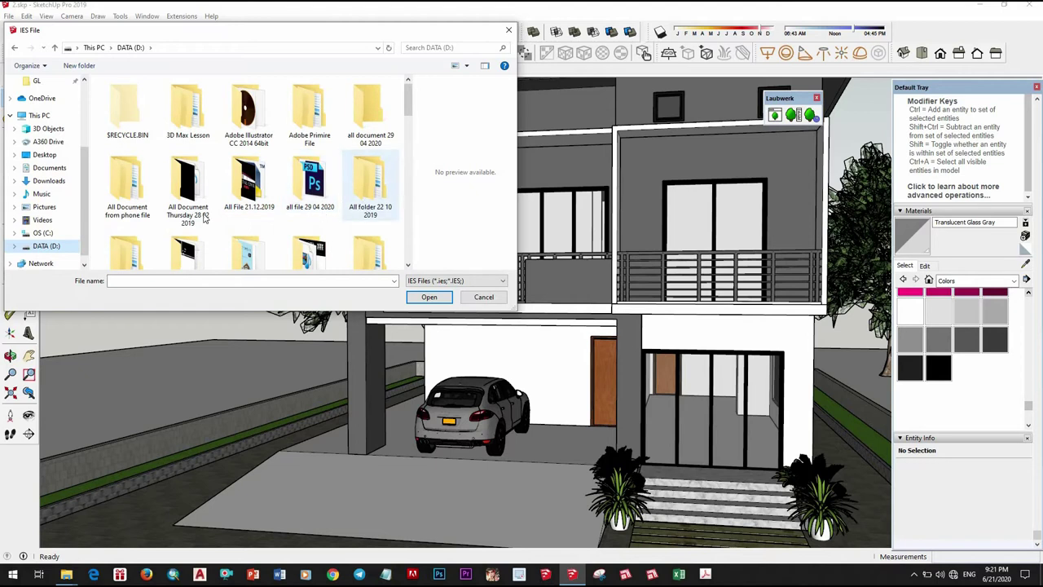
pyautogui.scroll(-1, 281, 168)
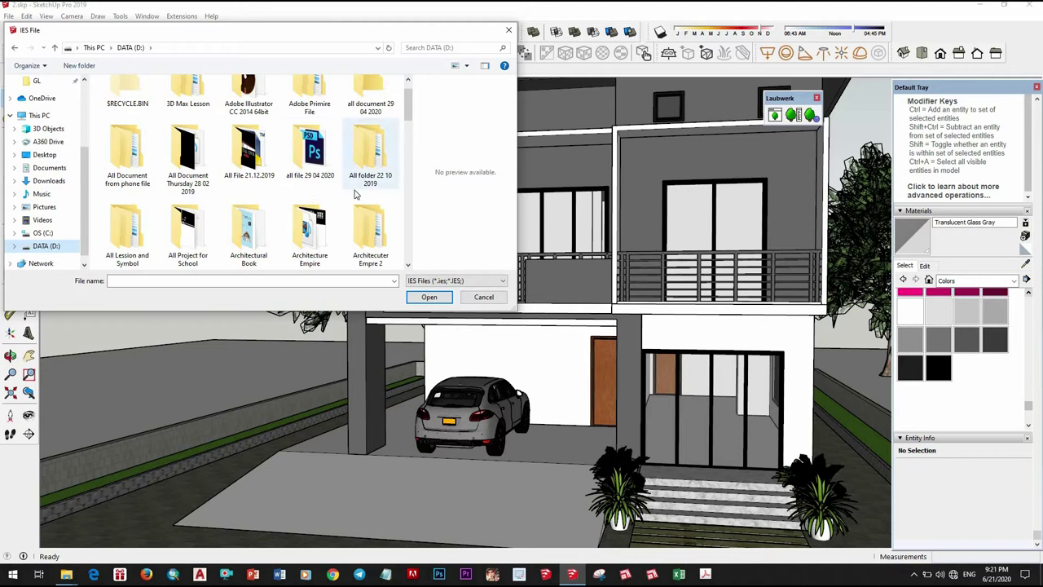
pyautogui.scroll(-1, 245, 187)
pyautogui.doubleClick(137, 168)
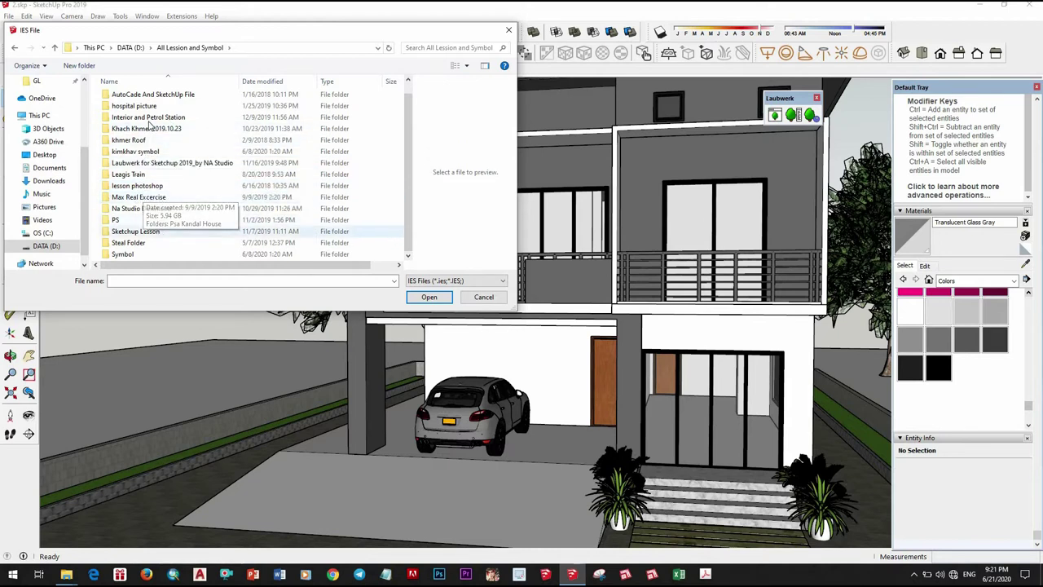
pyautogui.scroll(1, 163, 161)
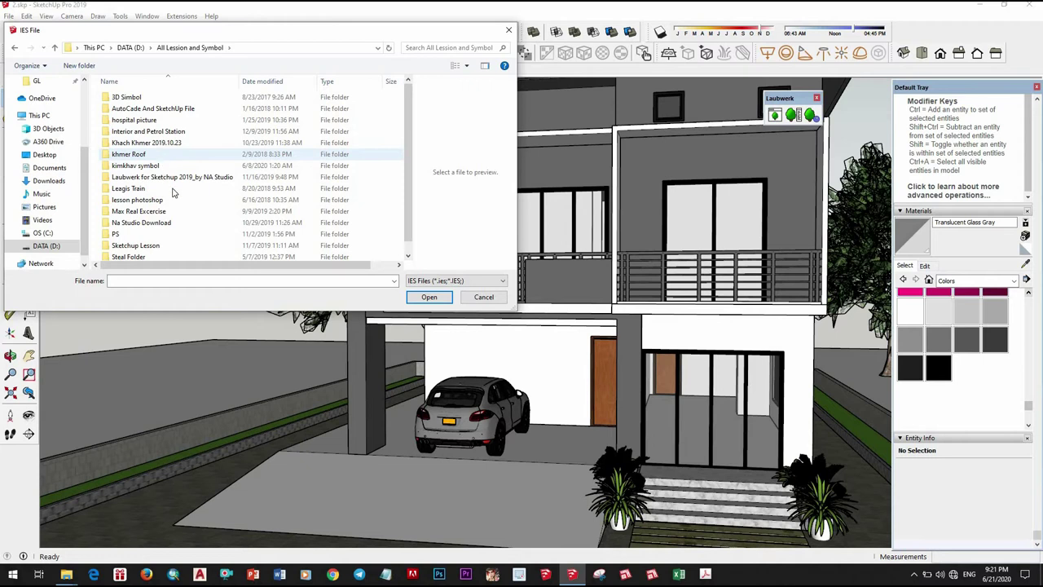
pyautogui.scroll(-1, 171, 195)
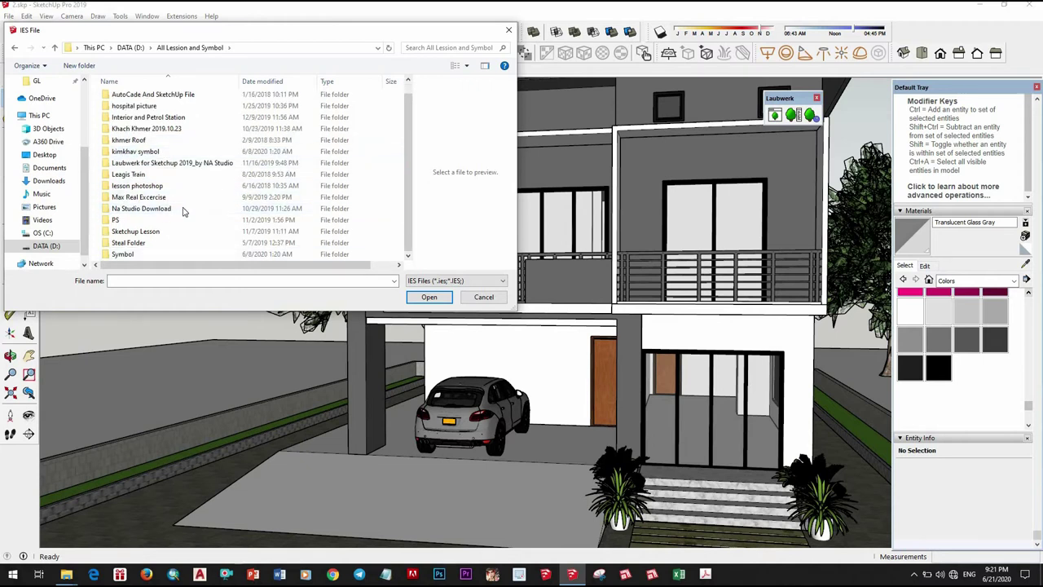
pyautogui.doubleClick(150, 233)
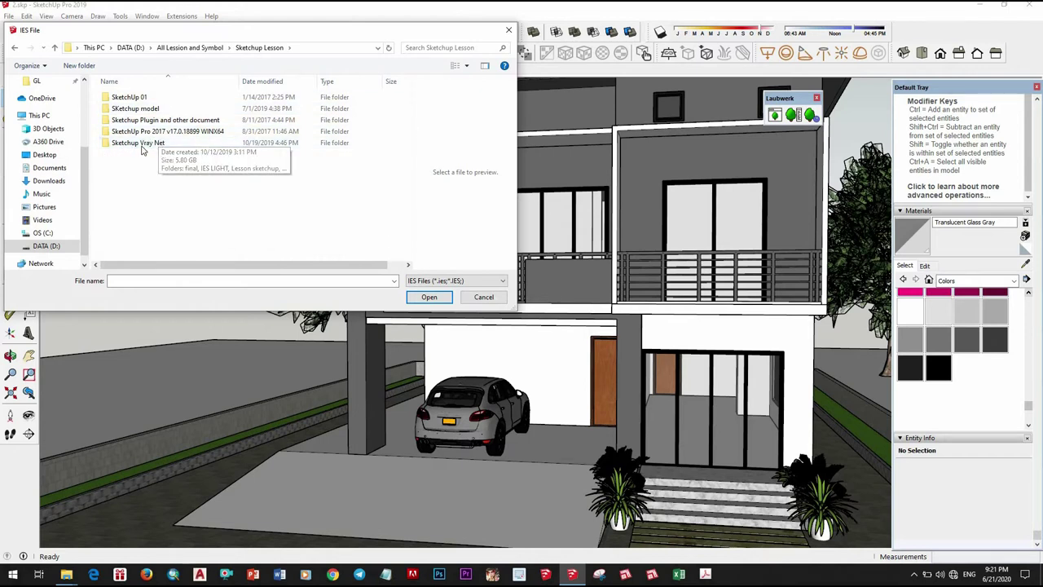
# Step: Open the Sketchup Vray Net ies folder and load the 30.IES light profile
pyautogui.doubleClick(141, 145)
pyautogui.doubleClick(140, 121)
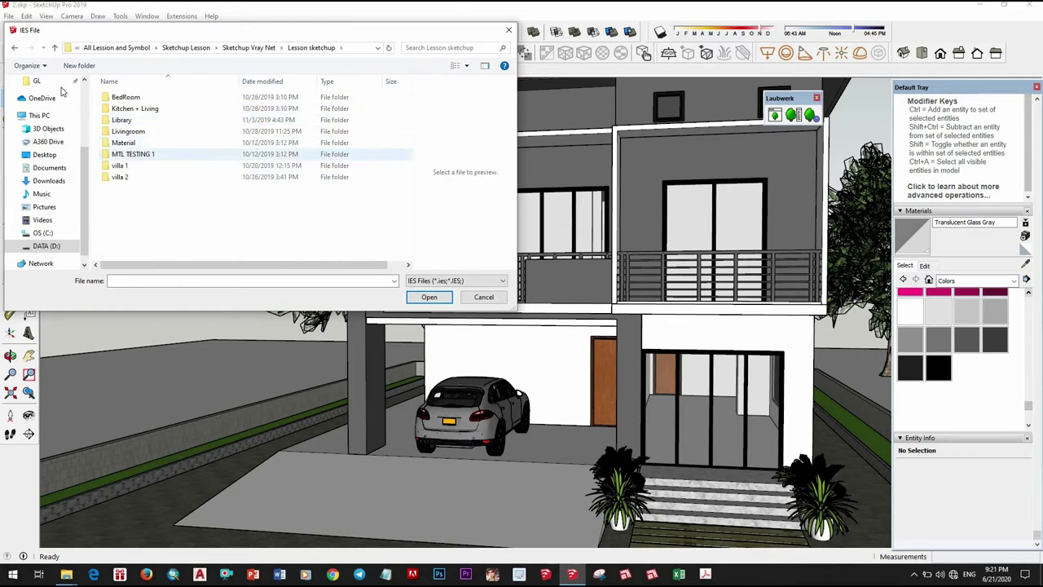
pyautogui.click(13, 47)
pyautogui.doubleClick(134, 109)
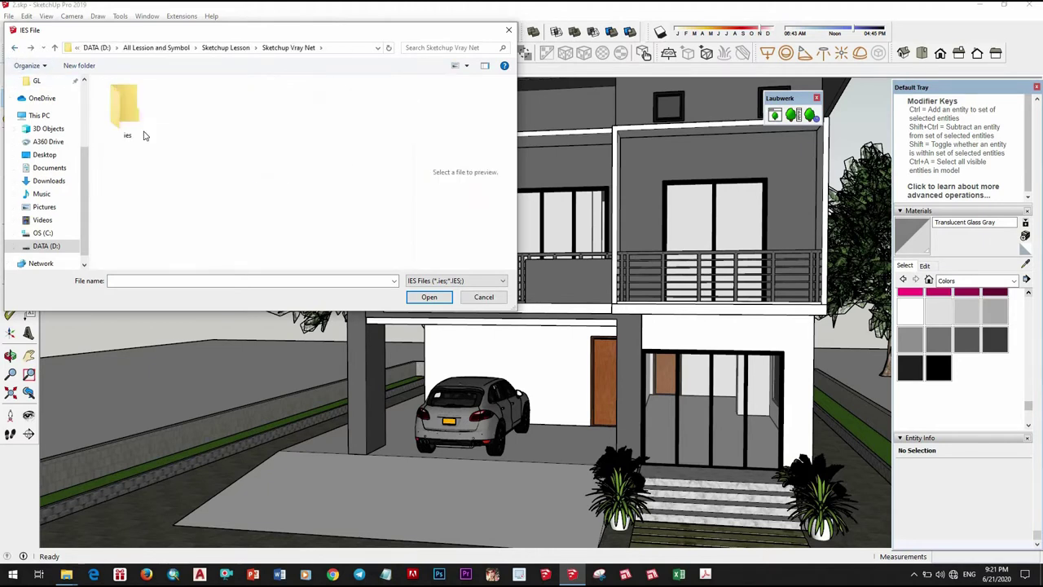
pyautogui.doubleClick(145, 137)
pyautogui.scroll(-5, 137, 257)
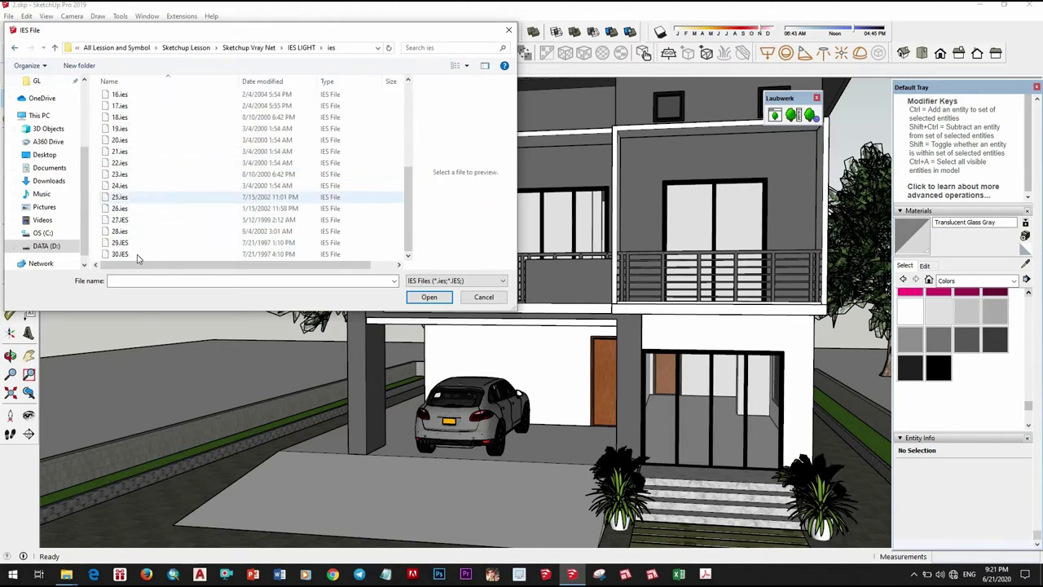
pyautogui.click(137, 256)
pyautogui.click(430, 297)
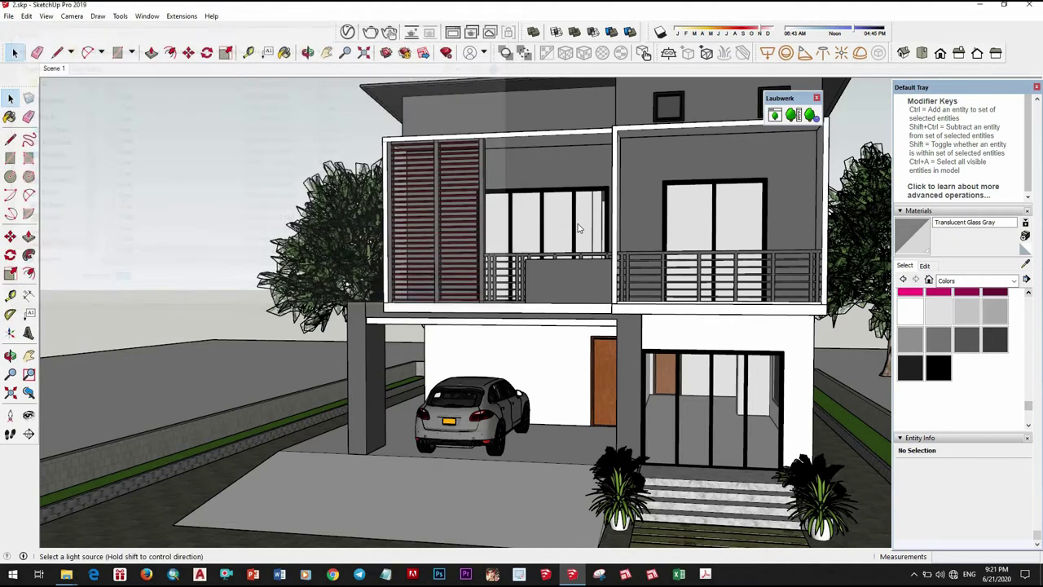
# Step: Place the IES light under the entrance ceiling and select it
pyautogui.scroll(2, 704, 319)
pyautogui.scroll(3, 701, 314)
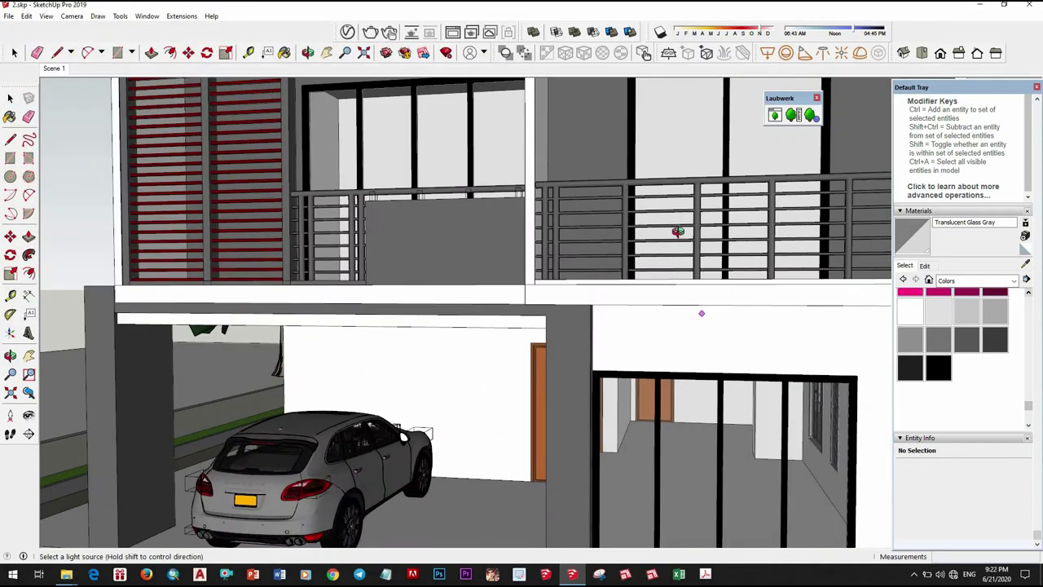
pyautogui.moveTo(699, 310)
pyautogui.mouseDown(button='middle')
pyautogui.moveTo(654, 278)
pyautogui.moveTo(624, 279)
pyautogui.mouseUp(button='middle')
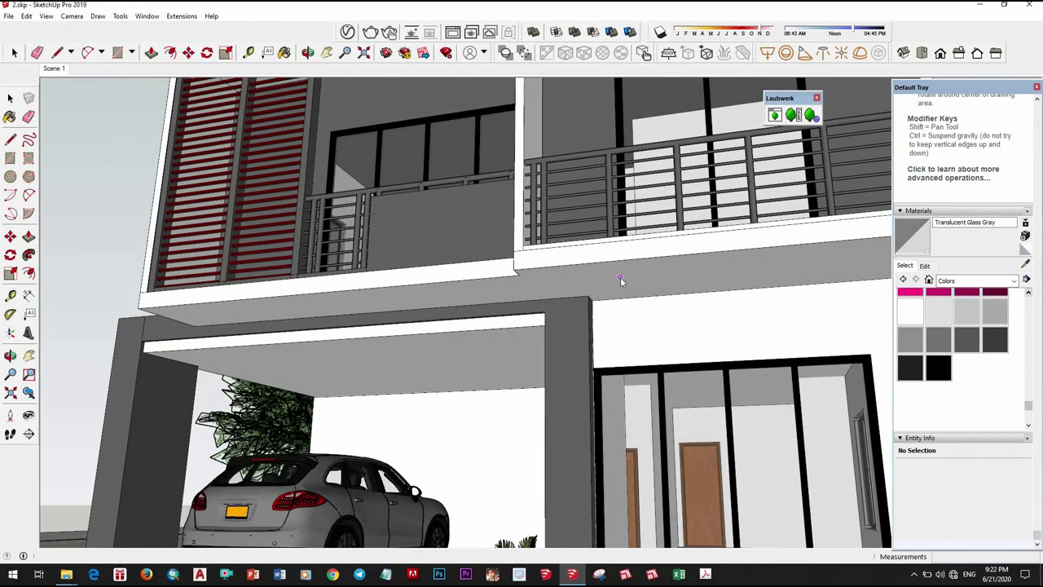
pyautogui.click(620, 277)
pyautogui.scroll(-2, 628, 284)
pyautogui.scroll(-2, 621, 301)
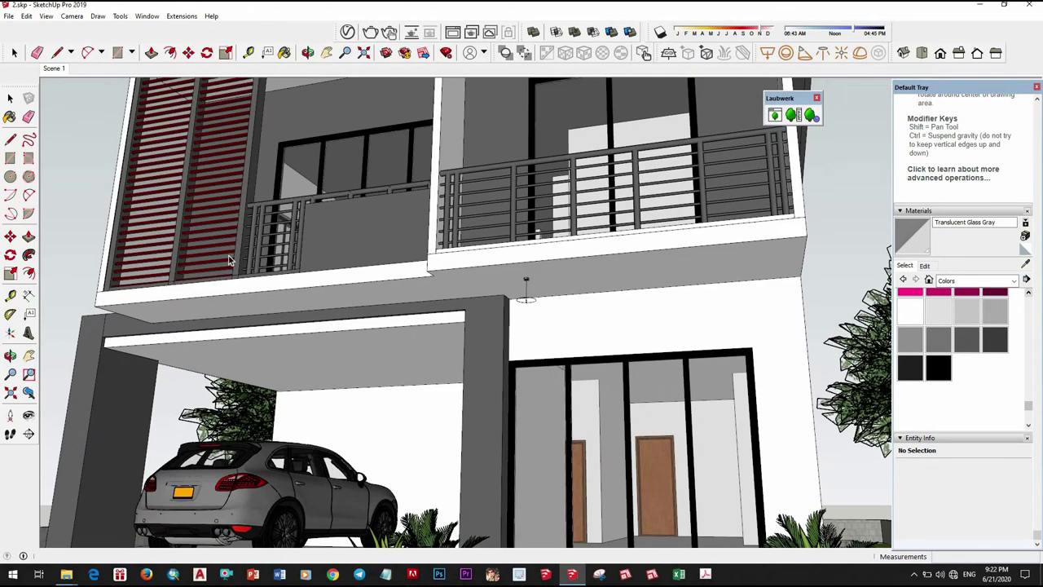
pyautogui.press('space')
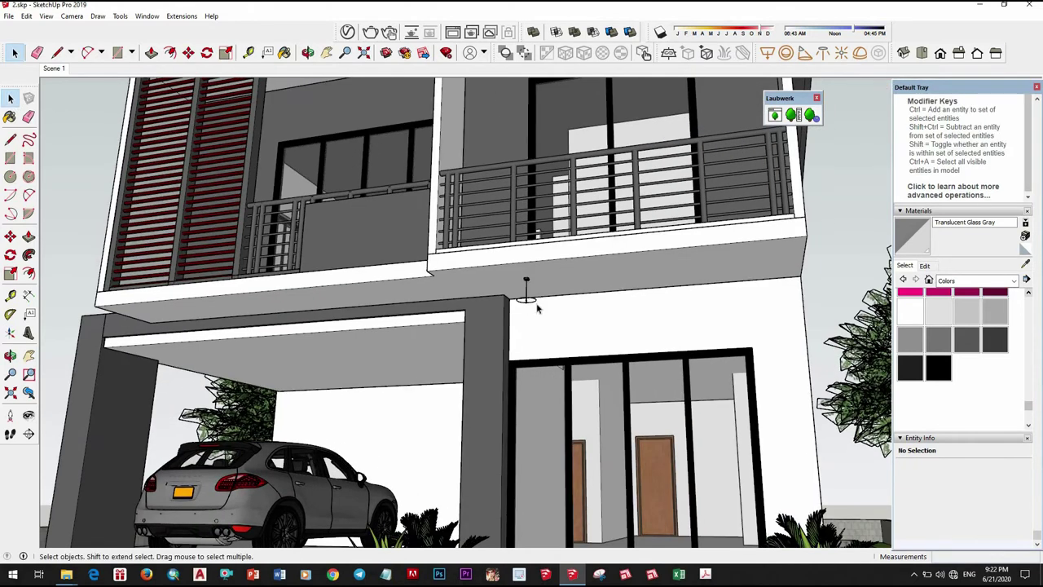
pyautogui.click(528, 292)
# Step: Enable custom intensity and set the IES light colour to a pale warm orange
pyautogui.click(403, 57)
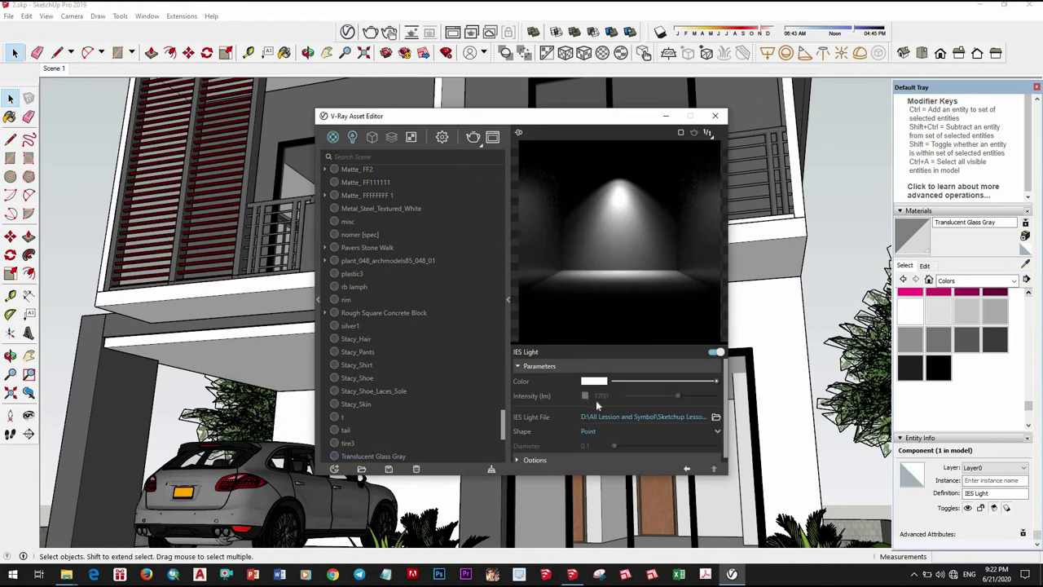
pyautogui.click(585, 396)
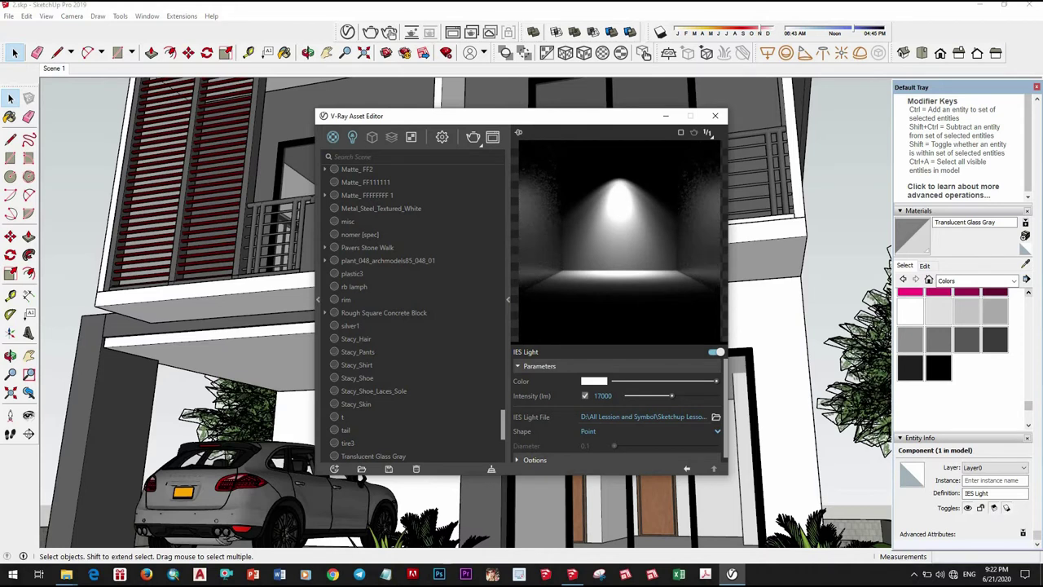
pyautogui.click(354, 140)
pyautogui.click(498, 187)
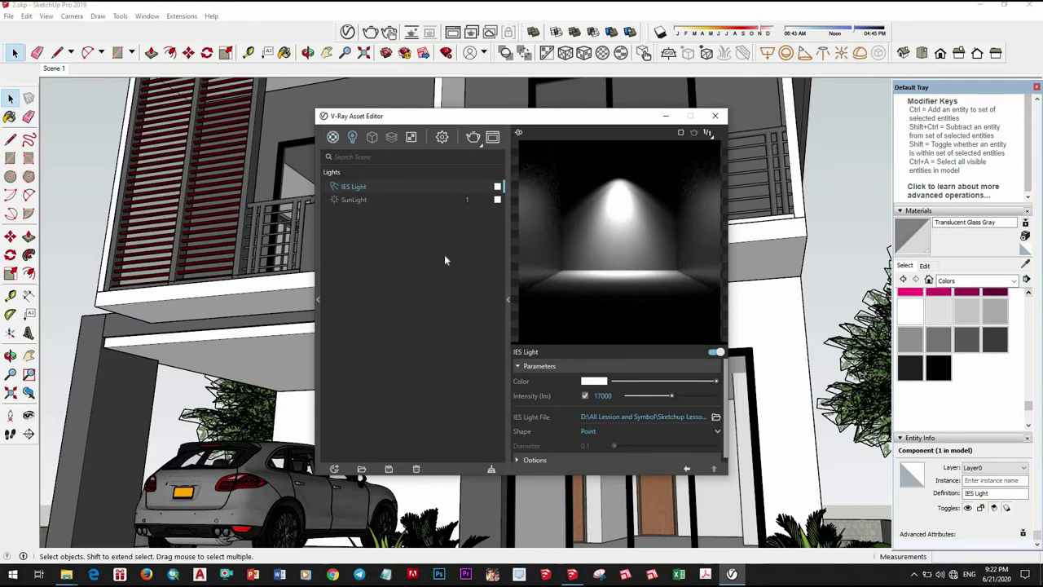
pyautogui.moveTo(503, 287); pyautogui.dragTo(502, 235)
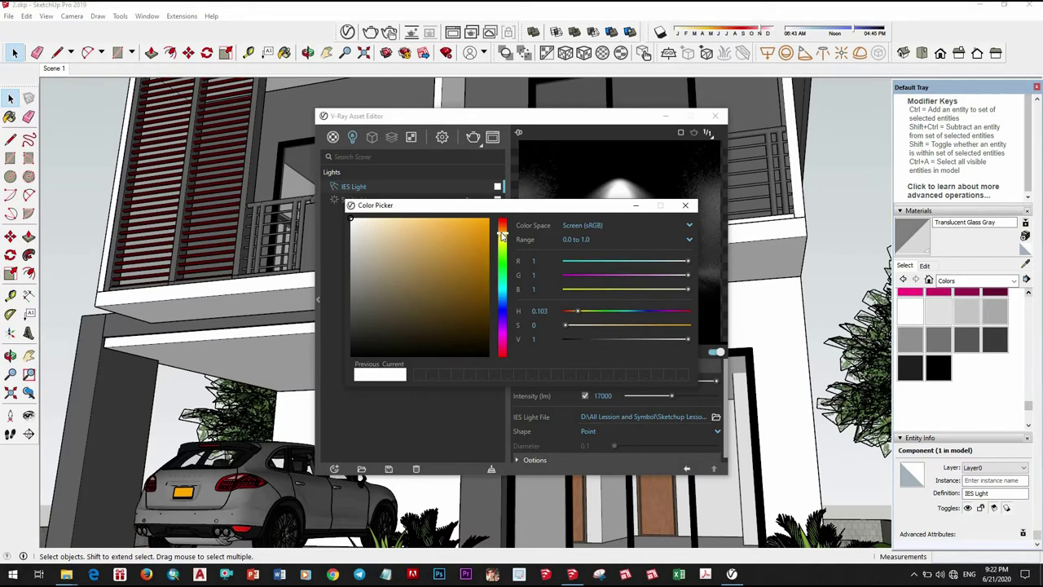
pyautogui.moveTo(457, 233); pyautogui.dragTo(396, 220)
pyautogui.moveTo(501, 208); pyautogui.dragTo(335, 209)
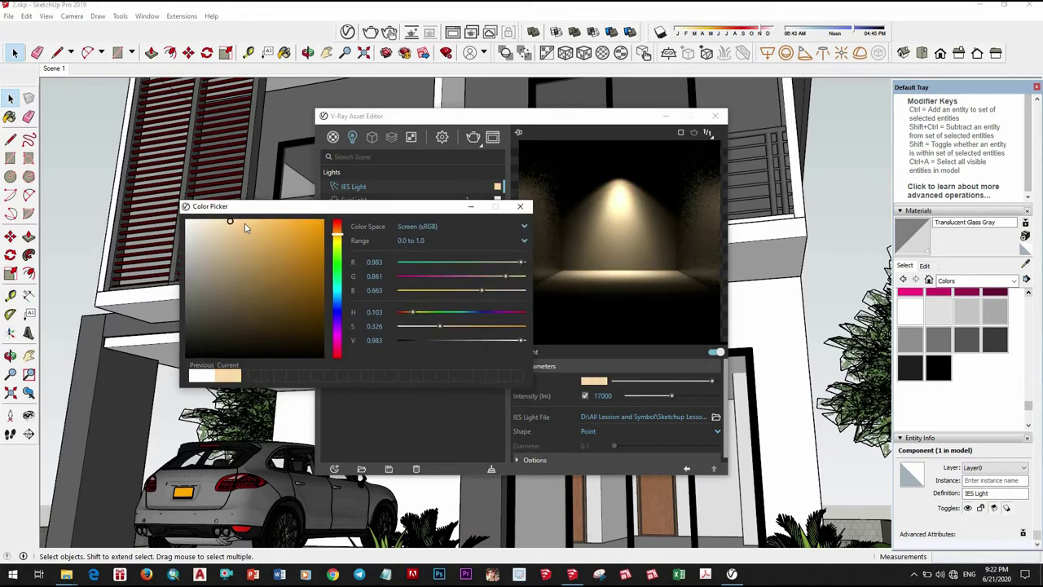
pyautogui.click(520, 206)
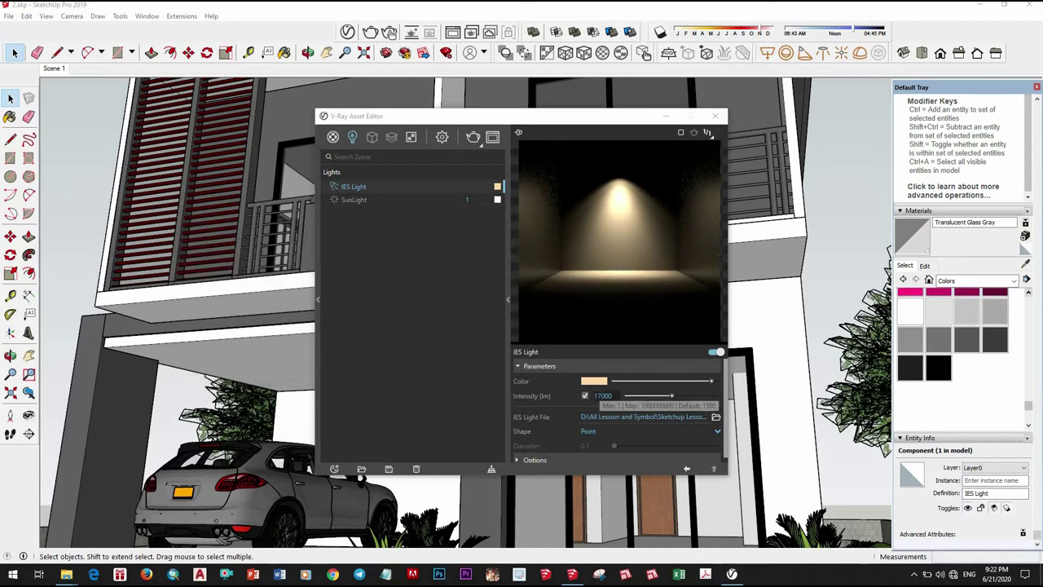
# Step: Set the IES light intensity to 50000 lm and close the V-Ray editor
pyautogui.doubleClick(602, 395)
pyautogui.write('5000')
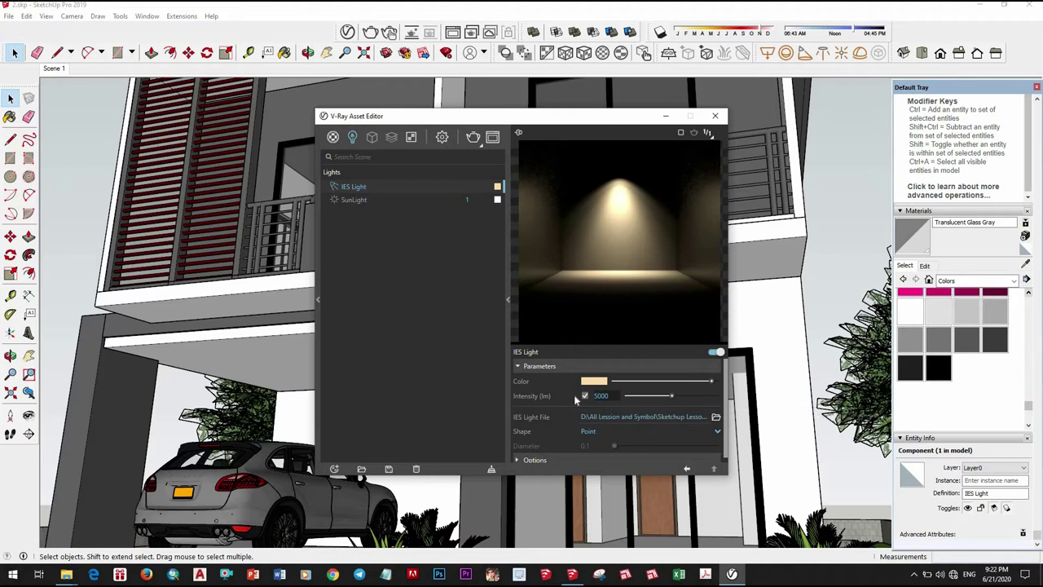
pyautogui.write('0')
pyautogui.press('Return')
pyautogui.moveTo(551, 120); pyautogui.dragTo(480, 121)
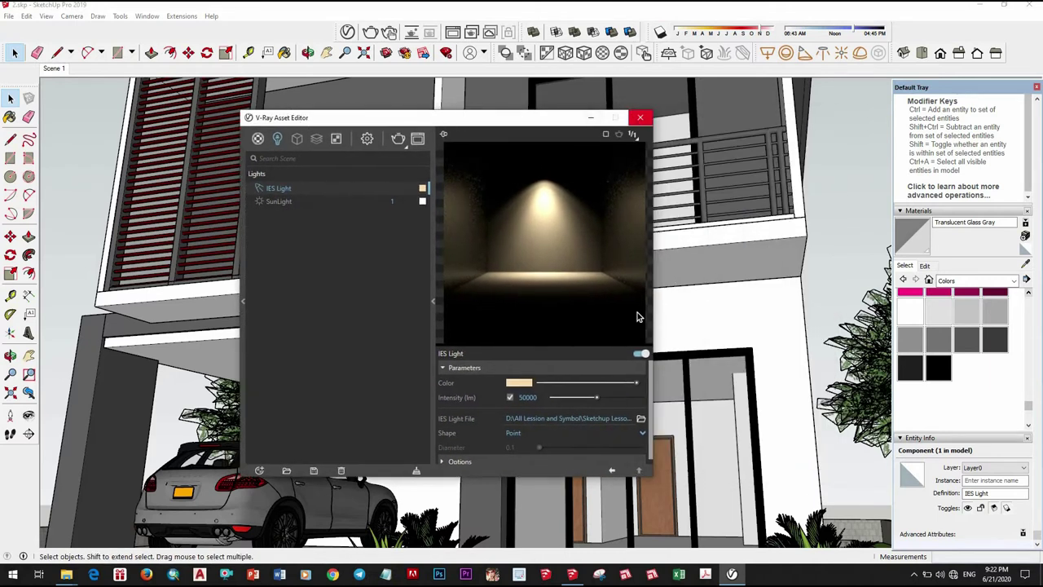
pyautogui.click(644, 116)
# Step: Copy the IES light along the ground-floor ceiling toward the balcony edge
pyautogui.scroll(1, 550, 290)
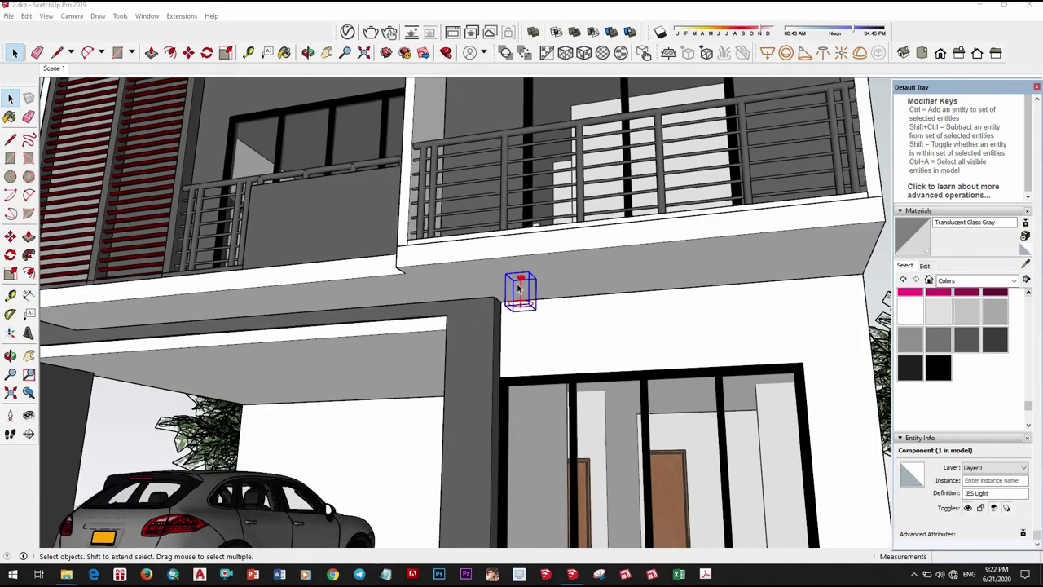
pyautogui.press('m')
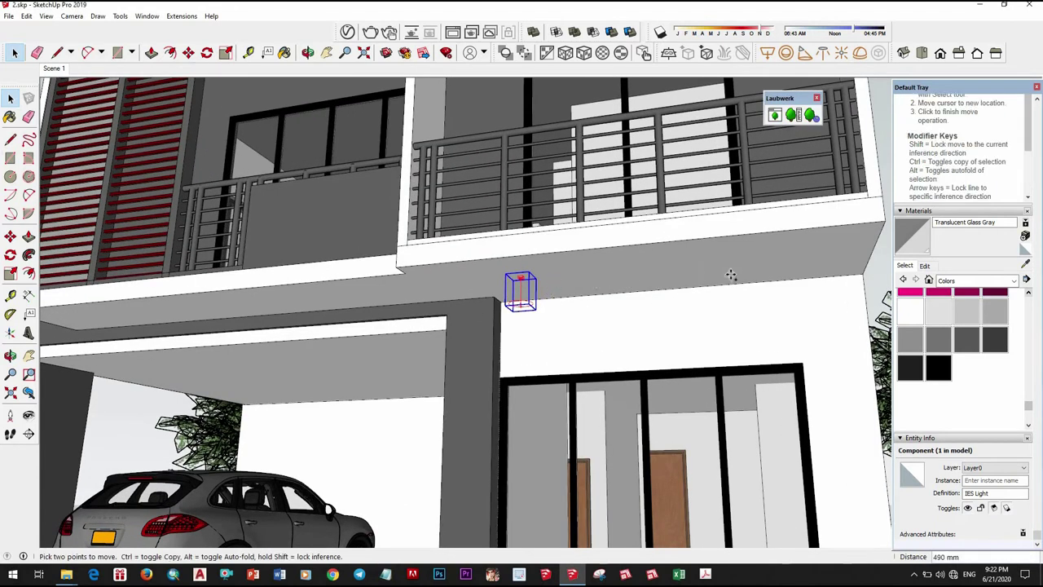
pyautogui.click(541, 280)
pyautogui.press('ctrl')
pyautogui.scroll(-3, 595, 275)
pyautogui.moveTo(482, 280); pyautogui.dragTo(628, 261, button='middle')
pyautogui.scroll(3, 628, 261)
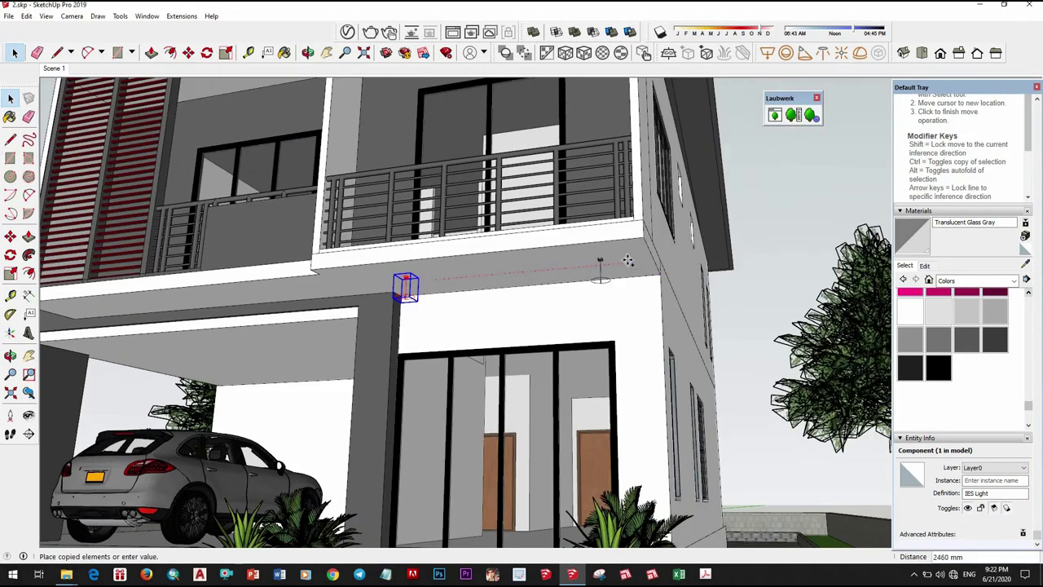
pyautogui.click(627, 261)
pyautogui.press('space')
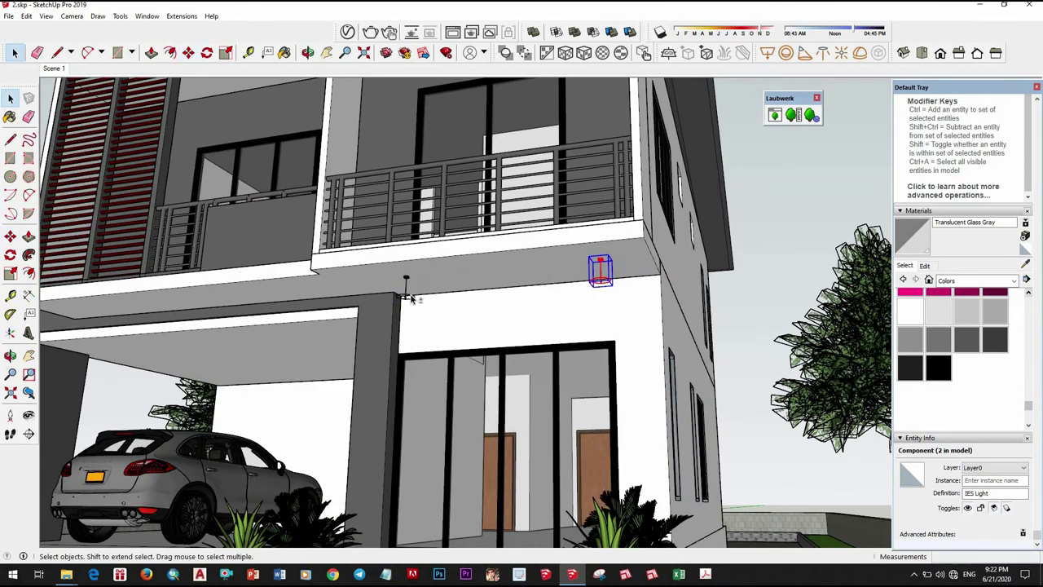
# Step: Copy both lights up to the balcony ceilings
pyautogui.keyDown('ctrl'); pyautogui.click(406, 284); pyautogui.keyUp('ctrl')
pyautogui.press('m')
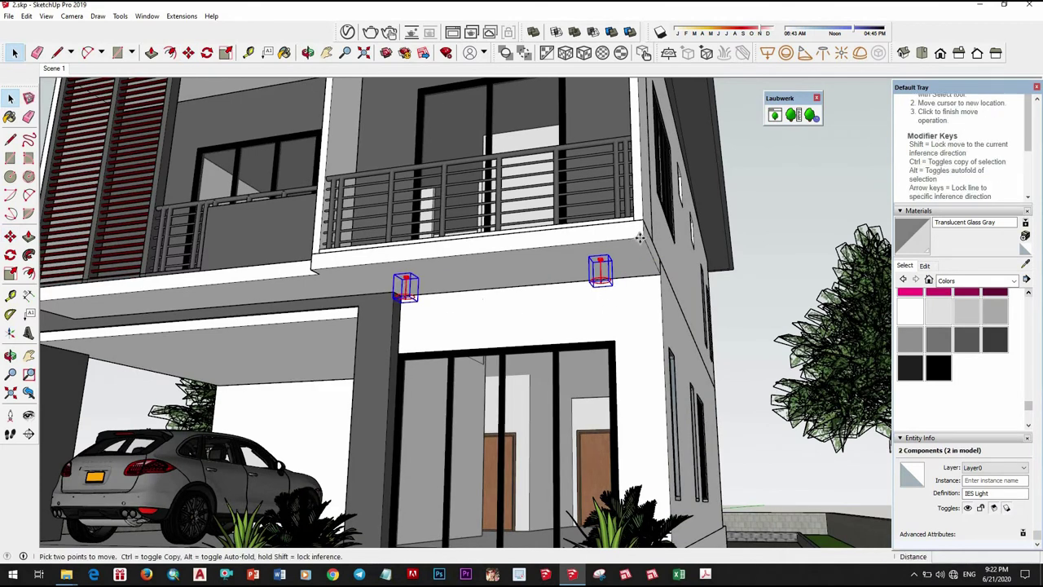
pyautogui.click(641, 237)
pyautogui.press('ctrl')
pyautogui.moveTo(640, 238)
pyautogui.mouseDown(button='middle')
pyautogui.moveTo(623, 226)
pyautogui.moveTo(613, 116)
pyautogui.mouseUp(button='middle')
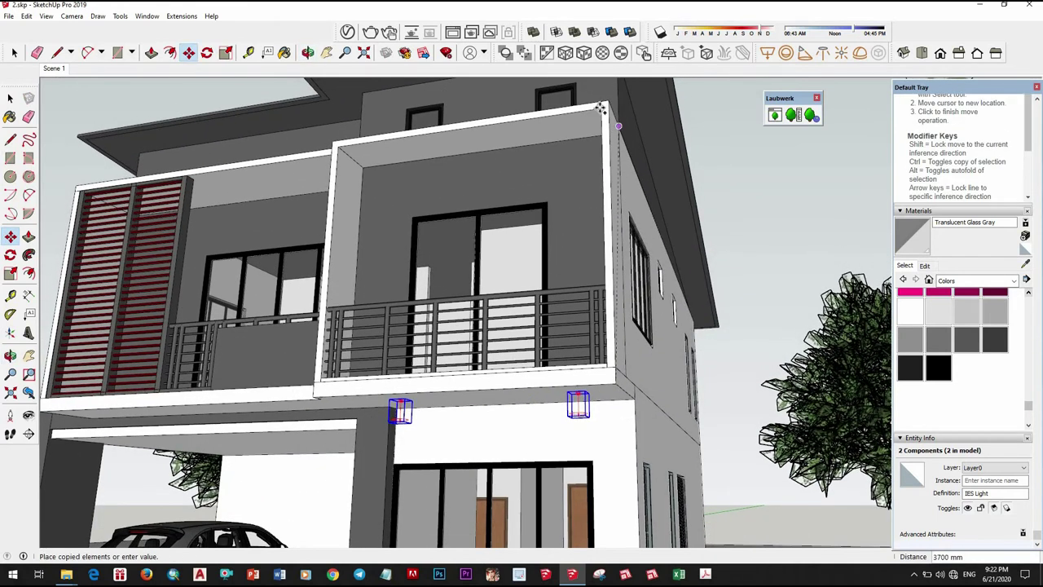
pyautogui.scroll(2, 600, 109)
pyautogui.click(601, 108)
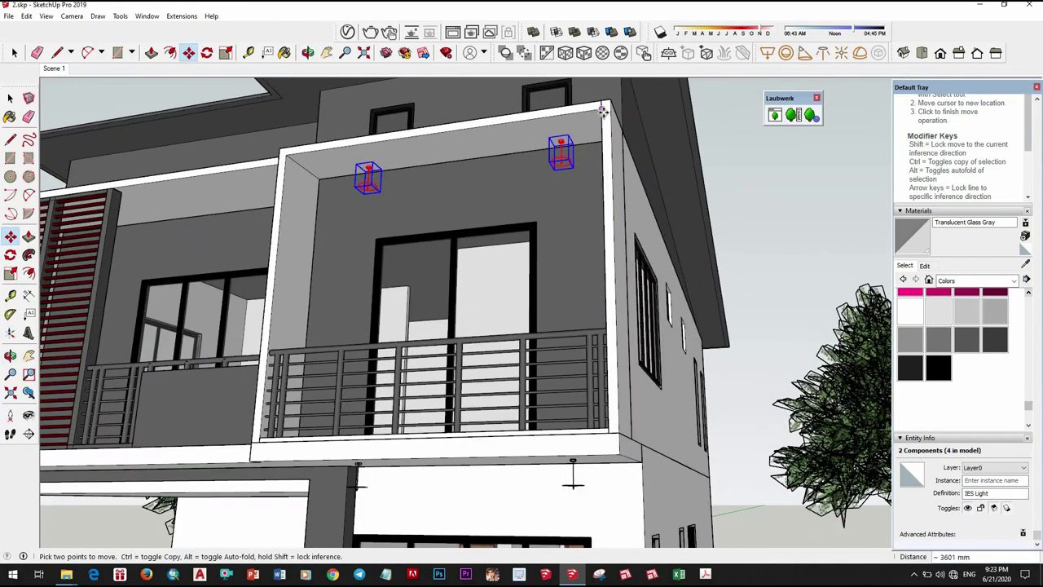
# Step: Clear the selection, view the whole facade, and open the V-Ray render settings
pyautogui.moveTo(603, 111)
pyautogui.mouseDown(button='middle')
pyautogui.moveTo(609, 209)
pyautogui.moveTo(654, 207)
pyautogui.mouseUp(button='middle')
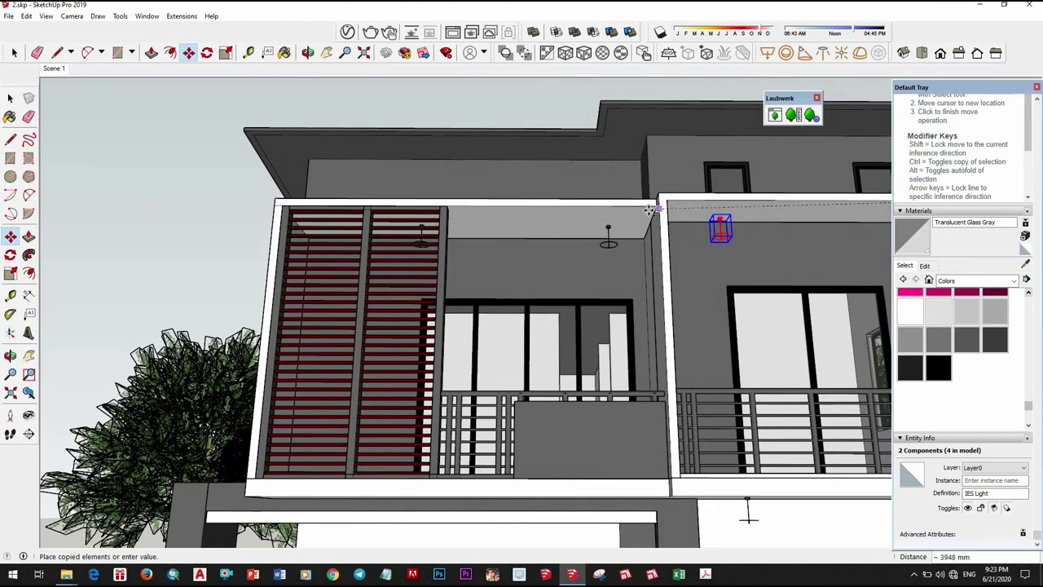
pyautogui.scroll(3, 649, 209)
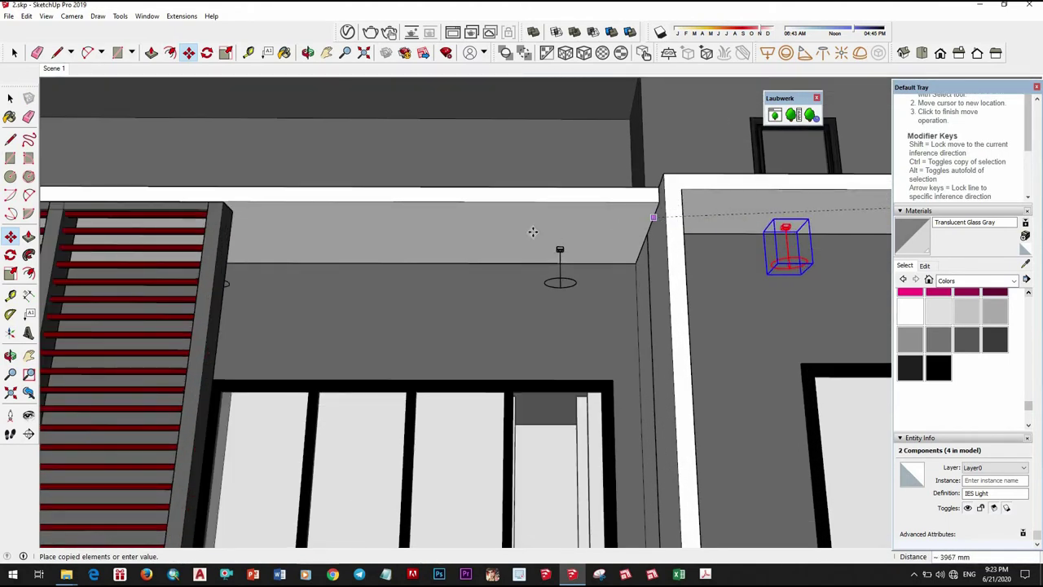
pyautogui.scroll(-3, 532, 233)
pyautogui.scroll(-3, 533, 232)
pyautogui.moveTo(501, 284)
pyautogui.mouseDown(button='middle')
pyautogui.moveTo(401, 213)
pyautogui.moveTo(518, 290)
pyautogui.moveTo(528, 308)
pyautogui.moveTo(564, 318)
pyautogui.moveTo(480, 361)
pyautogui.mouseUp(button='middle')
pyautogui.scroll(-2, 515, 291)
pyautogui.press('space')
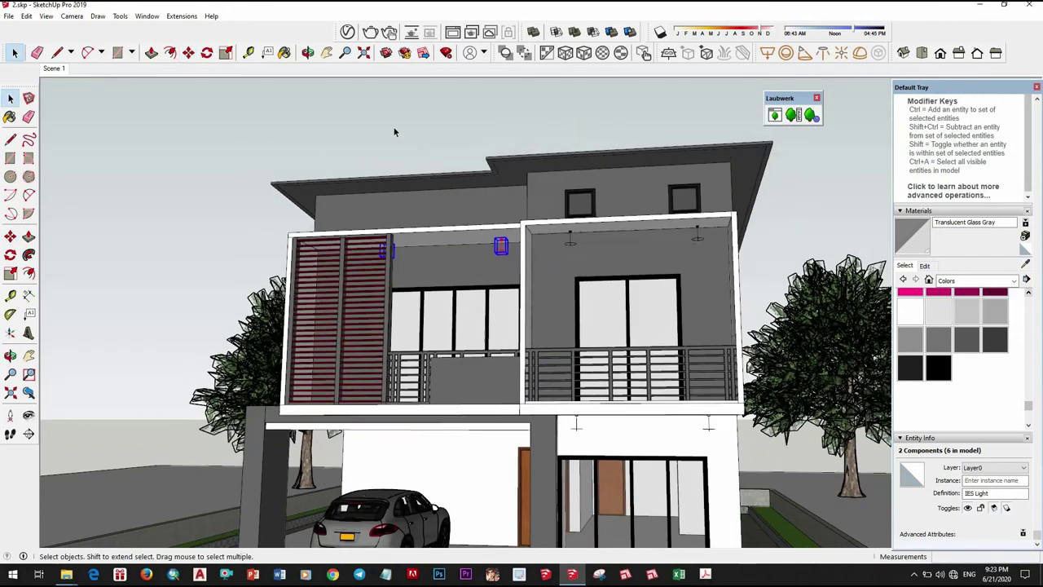
pyautogui.click(394, 132)
pyautogui.moveTo(394, 132)
pyautogui.mouseDown(button='middle')
pyautogui.moveTo(114, 120)
pyautogui.moveTo(253, 235)
pyautogui.moveTo(298, 319)
pyautogui.moveTo(272, 252)
pyautogui.moveTo(286, 256)
pyautogui.moveTo(342, 164)
pyautogui.mouseUp(button='middle')
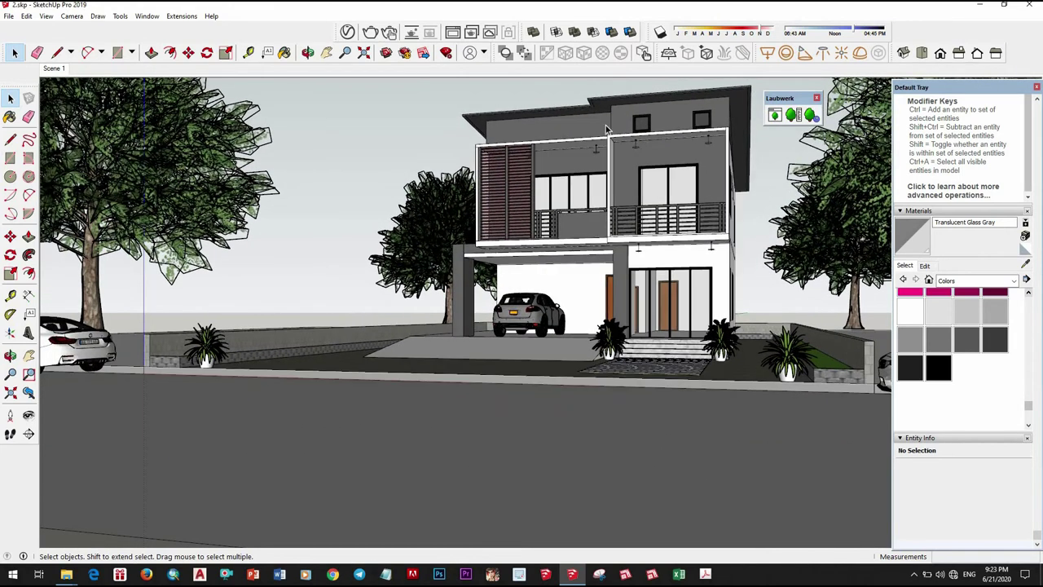
pyautogui.click(348, 33)
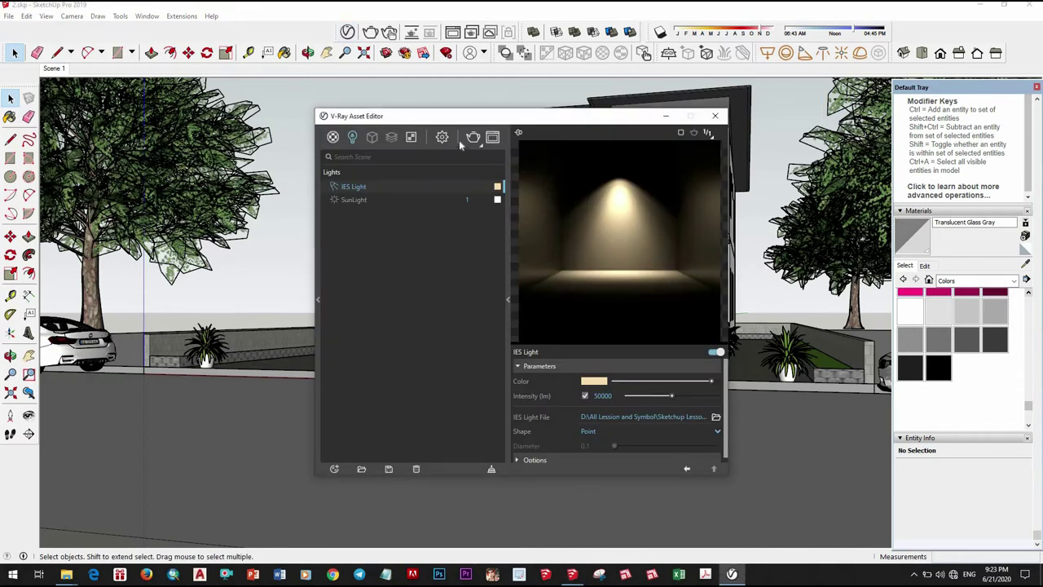
pyautogui.click(442, 137)
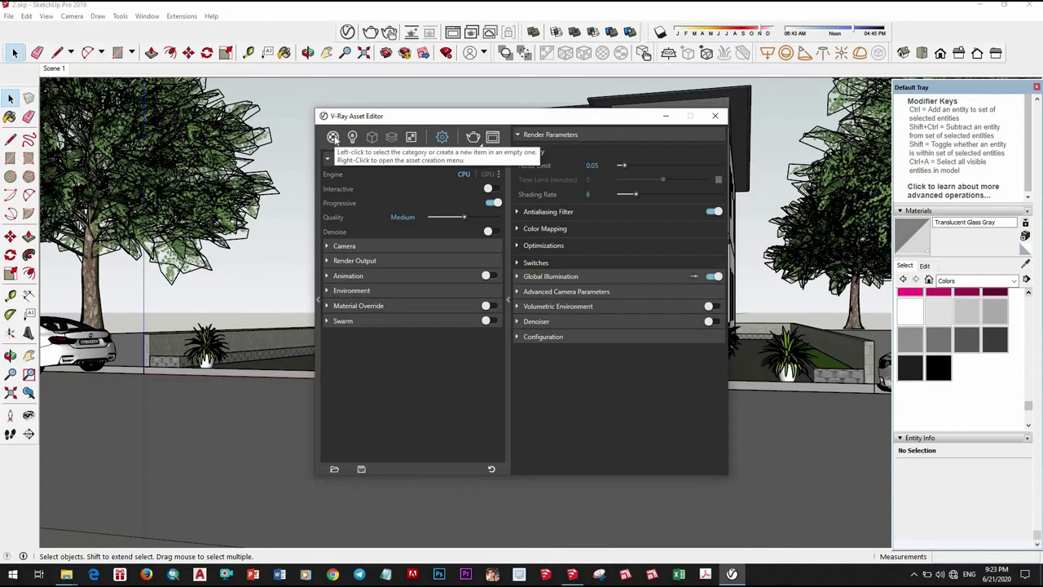
# Step: Set the V-Ray render output width to 1400, then return to the Lights list
pyautogui.click(403, 259)
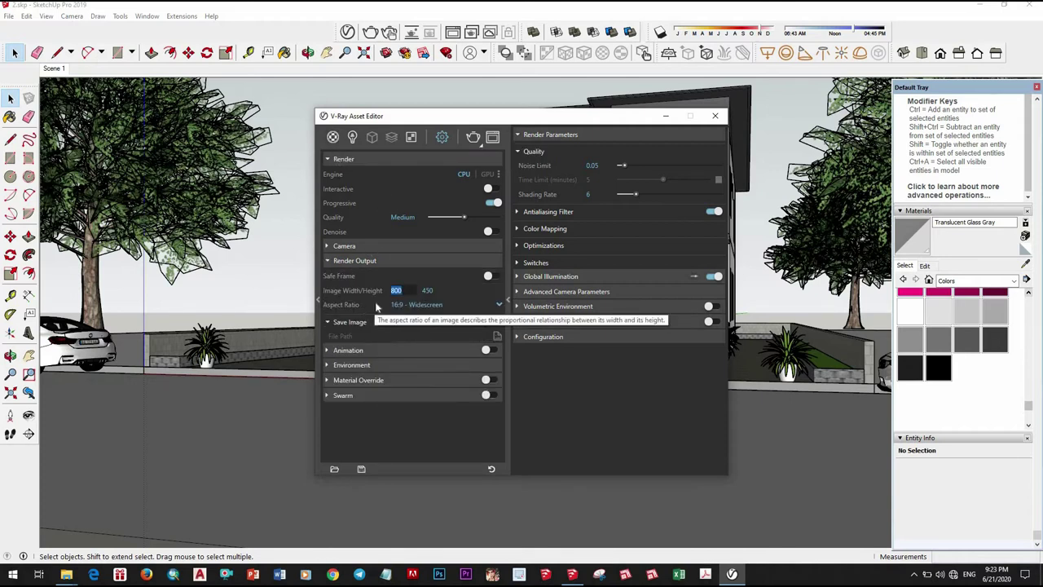
pyautogui.write('1400')
pyautogui.press('Return')
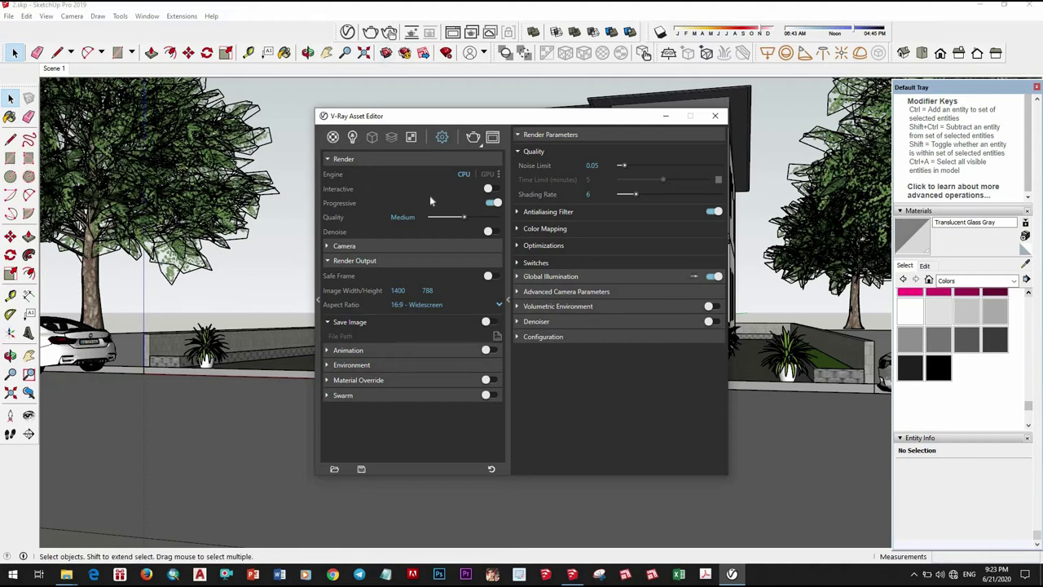
pyautogui.click(352, 136)
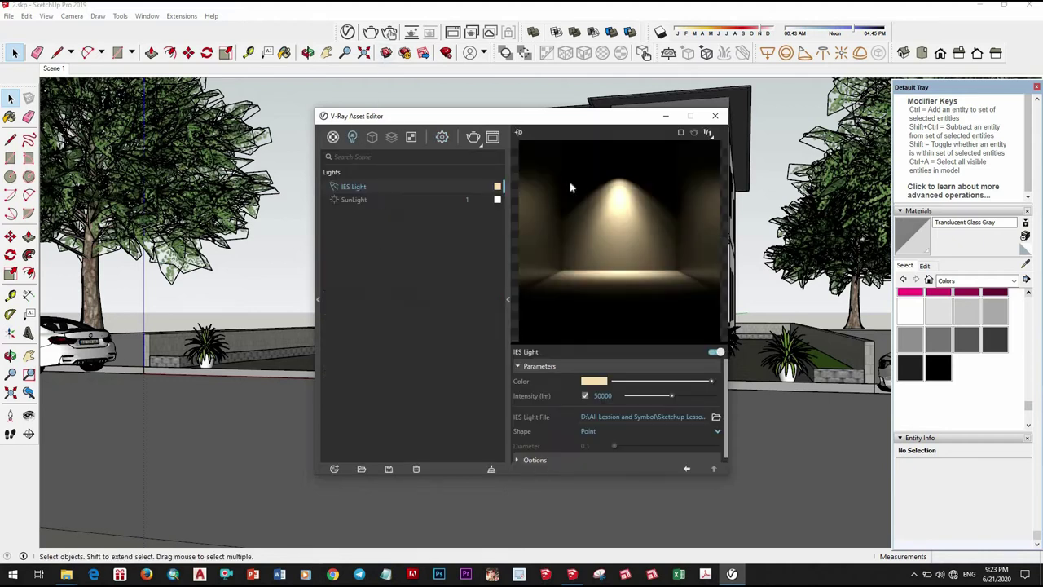
pyautogui.moveTo(341, 117); pyautogui.dragTo(132, 101)
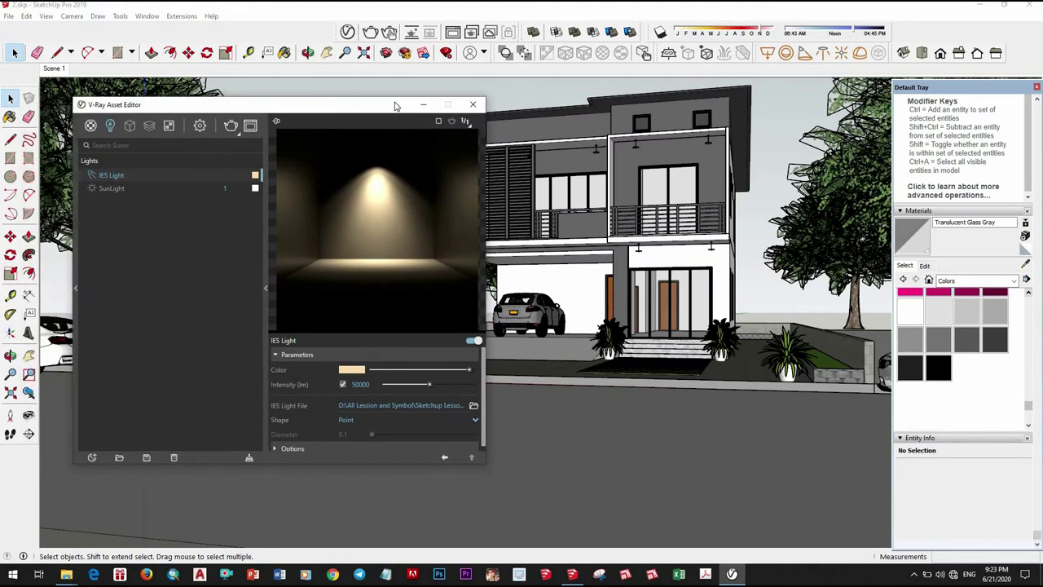
# Step: Place a V-Ray dome light and give its colour slot a bitmap texture
pyautogui.click(859, 53)
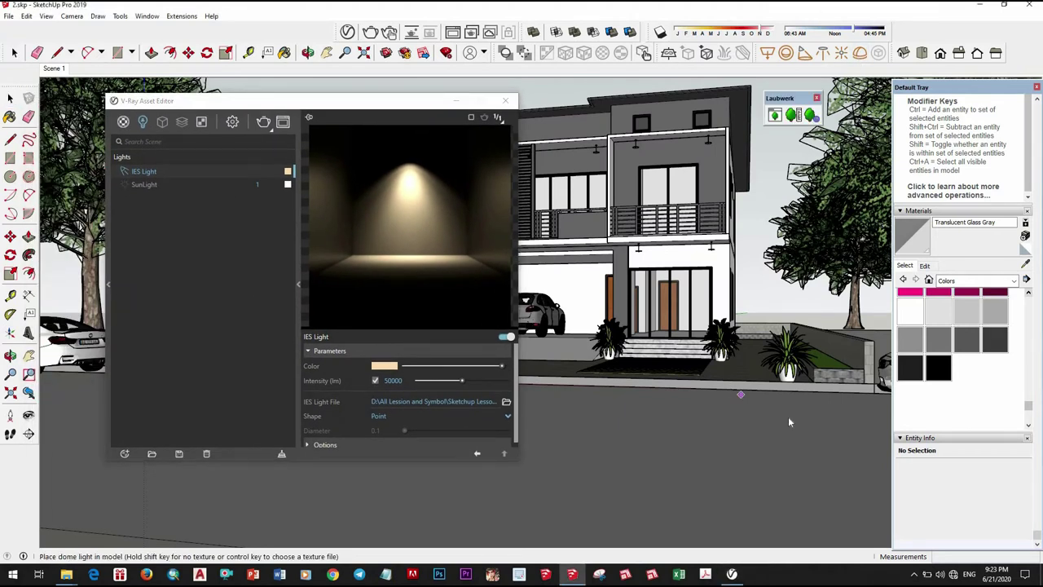
pyautogui.click(788, 417)
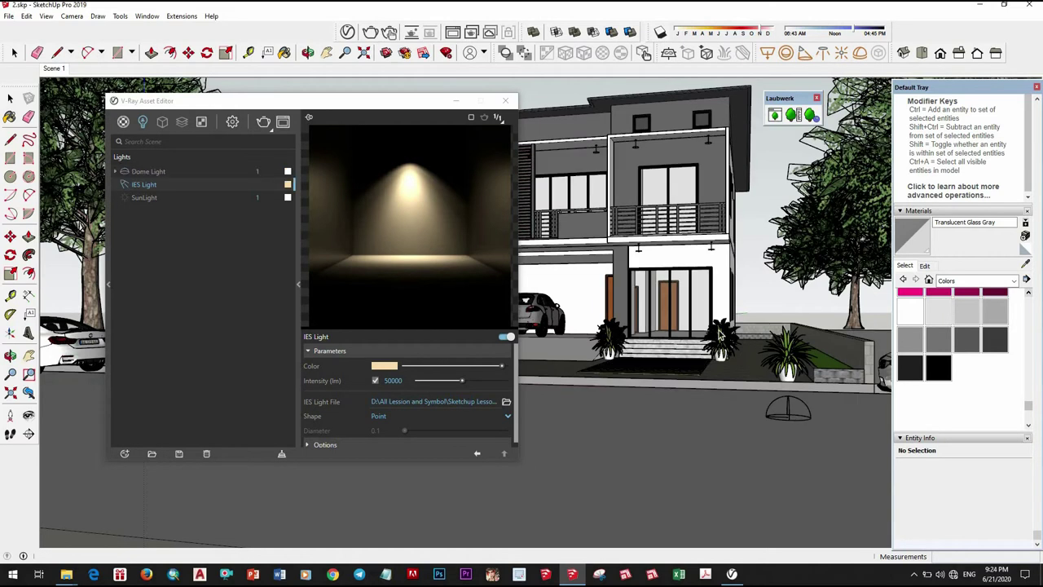
pyautogui.press('space')
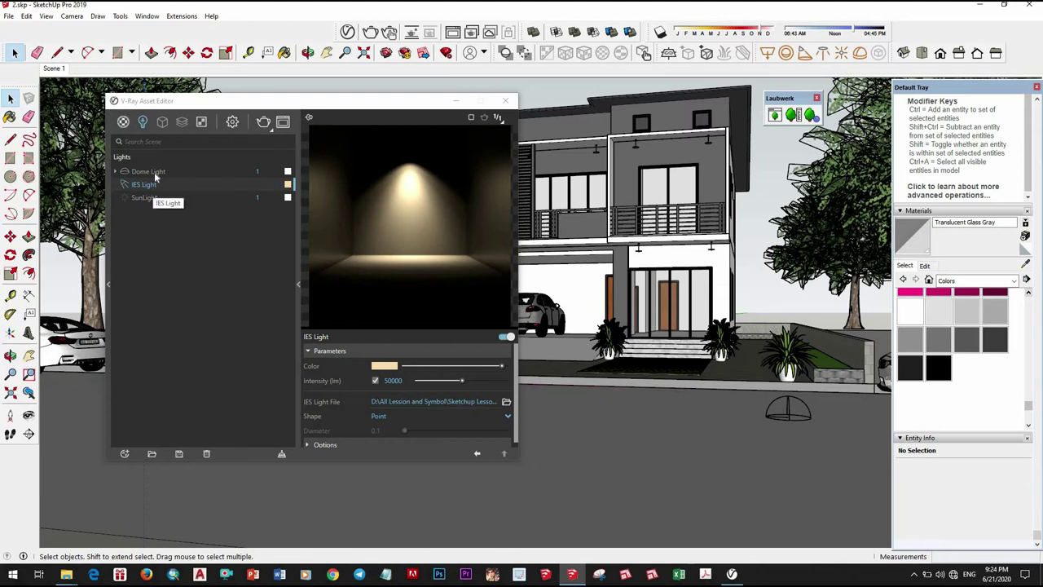
pyautogui.click(309, 288)
pyautogui.click(148, 171)
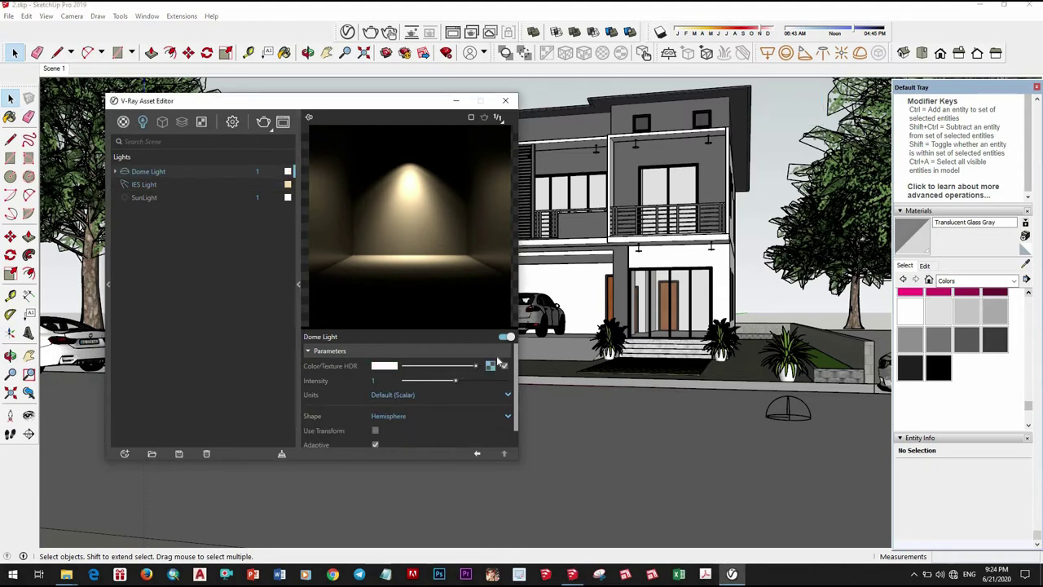
pyautogui.click(424, 356)
pyautogui.click(309, 117)
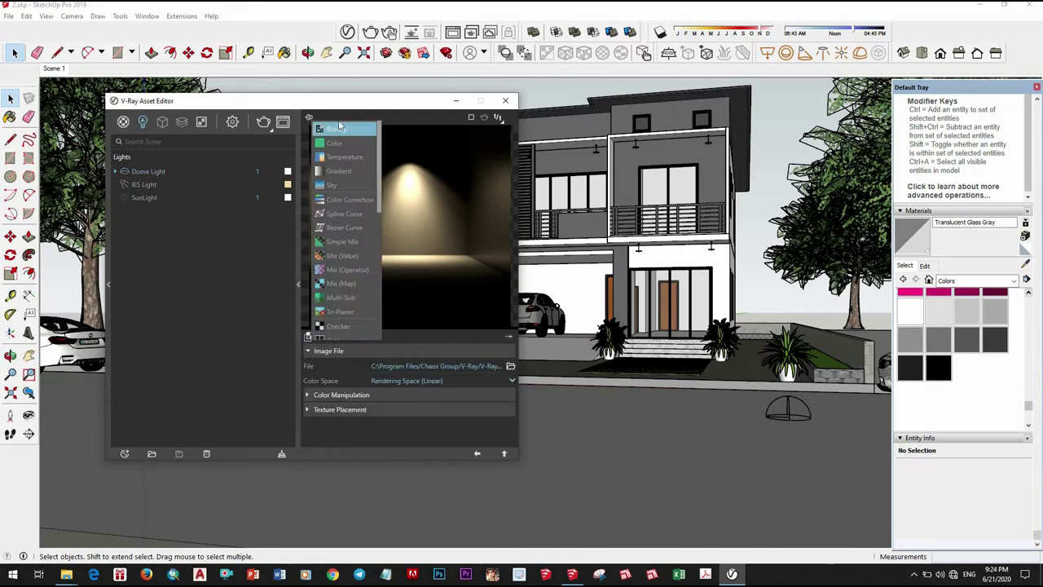
pyautogui.click(342, 126)
# Step: Browse the D: drive to the Lesson sketchup folder for the dome texture
pyautogui.click(510, 366)
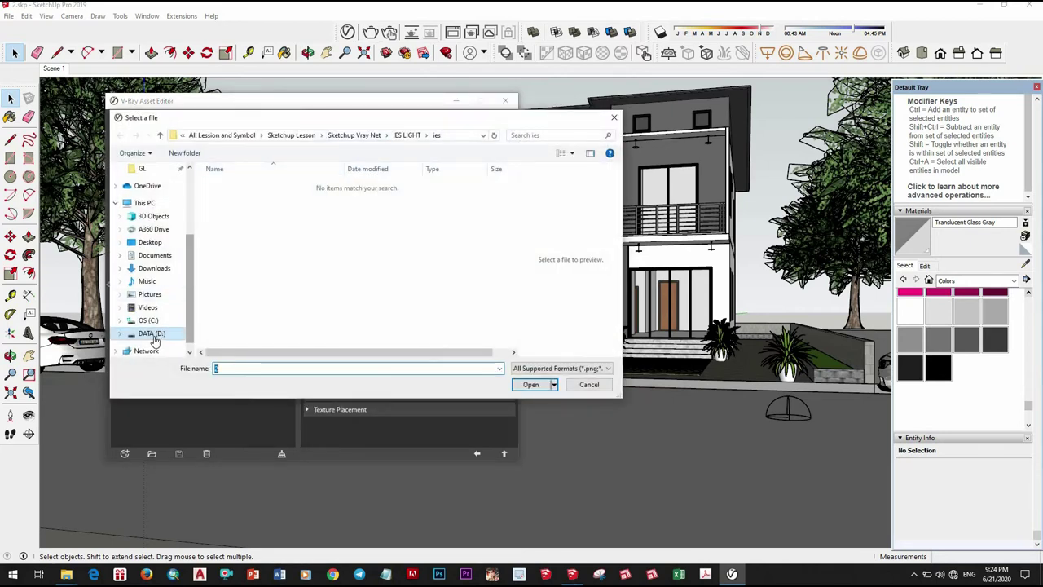
pyautogui.click(151, 334)
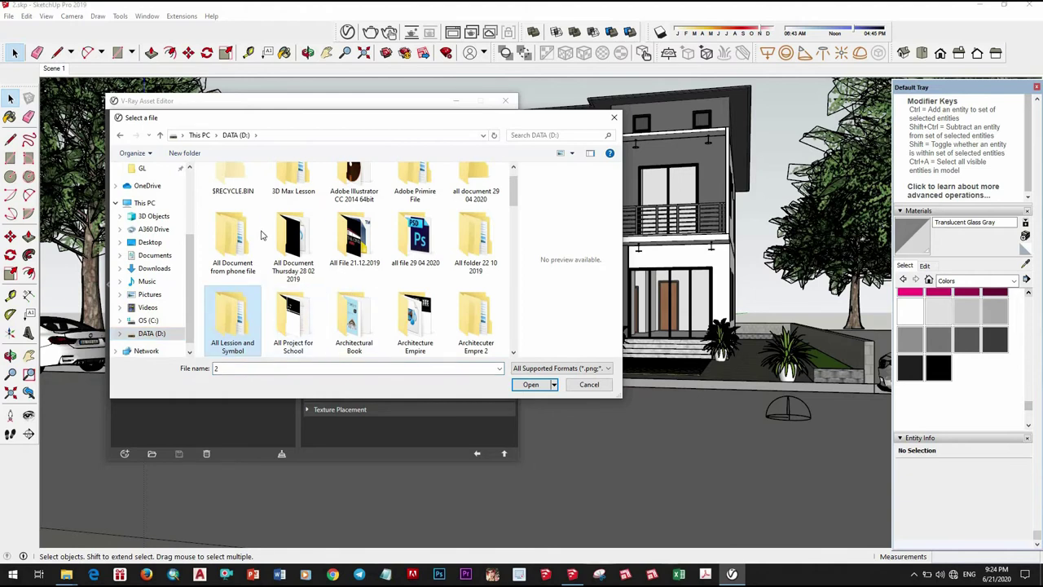
pyautogui.doubleClick(238, 322)
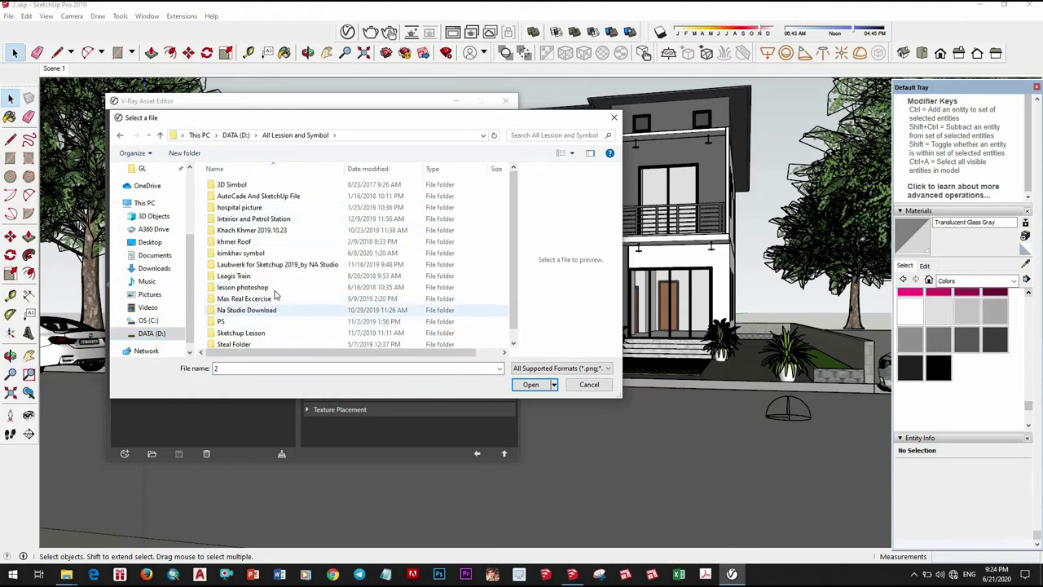
pyautogui.scroll(-1, 282, 291)
pyautogui.doubleClick(249, 319)
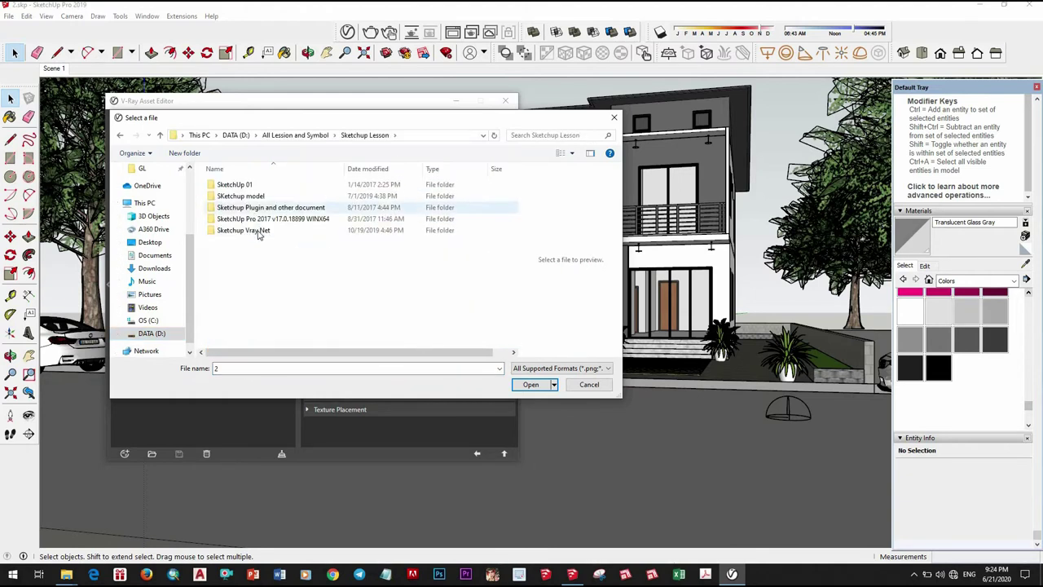
pyautogui.doubleClick(243, 230)
pyautogui.doubleClick(245, 207)
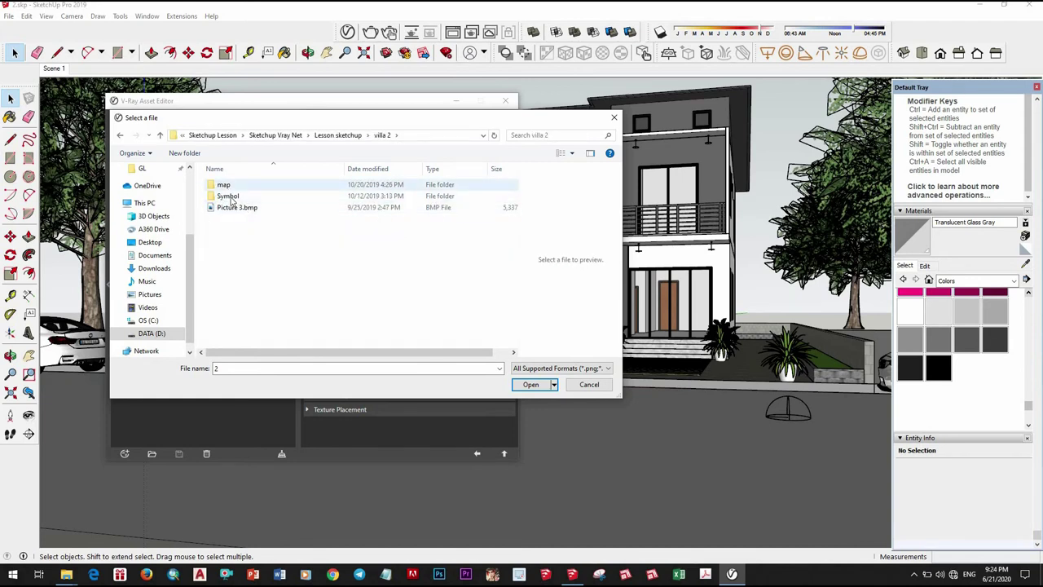
# Step: Load an image from the villa 2 map folder into the dome bitmap
pyautogui.click(232, 198)
pyautogui.doubleClick(233, 198)
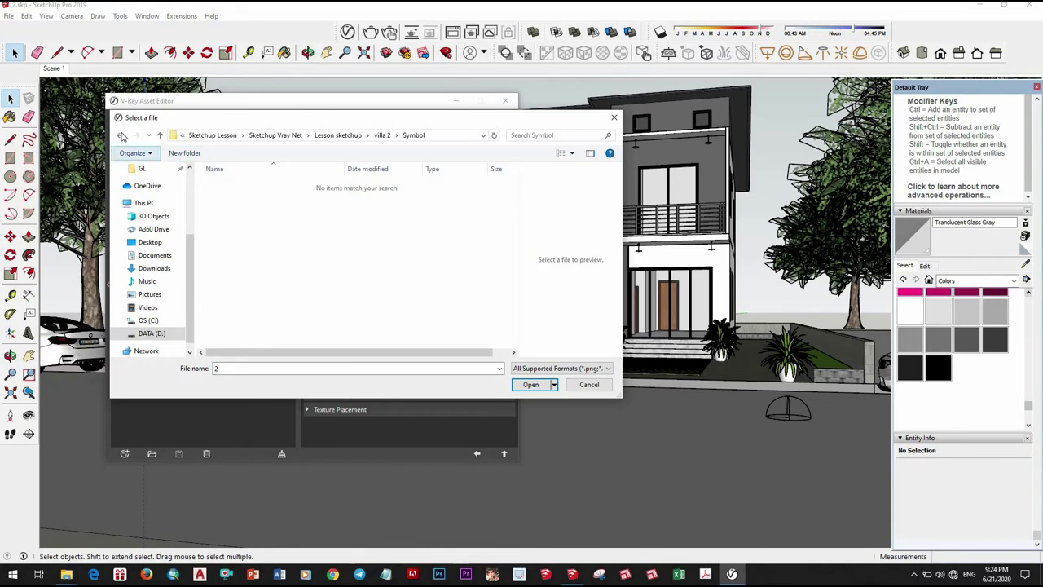
pyautogui.press('BackSpace')
pyautogui.doubleClick(237, 194)
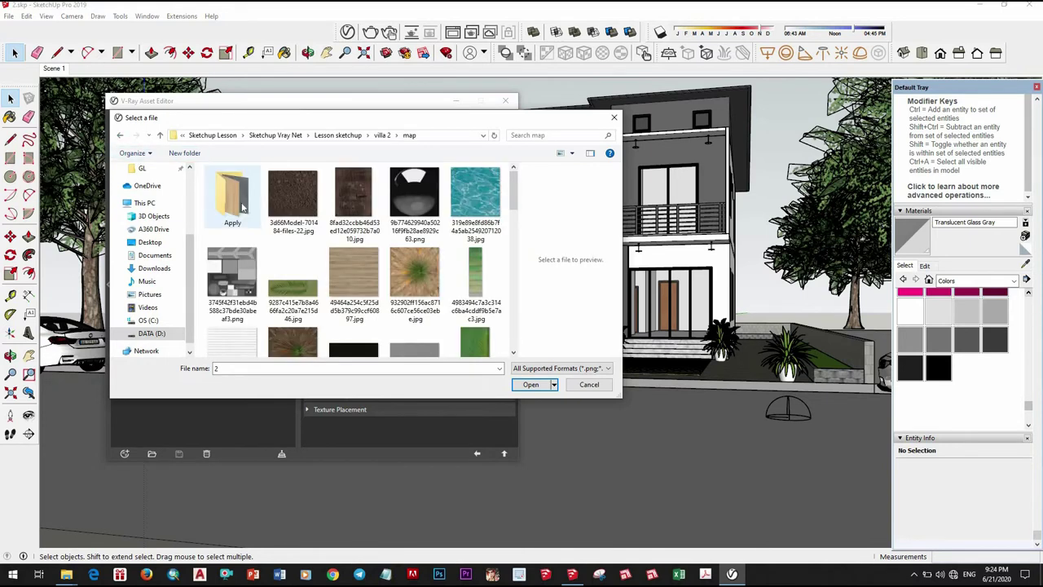
pyautogui.doubleClick(351, 254)
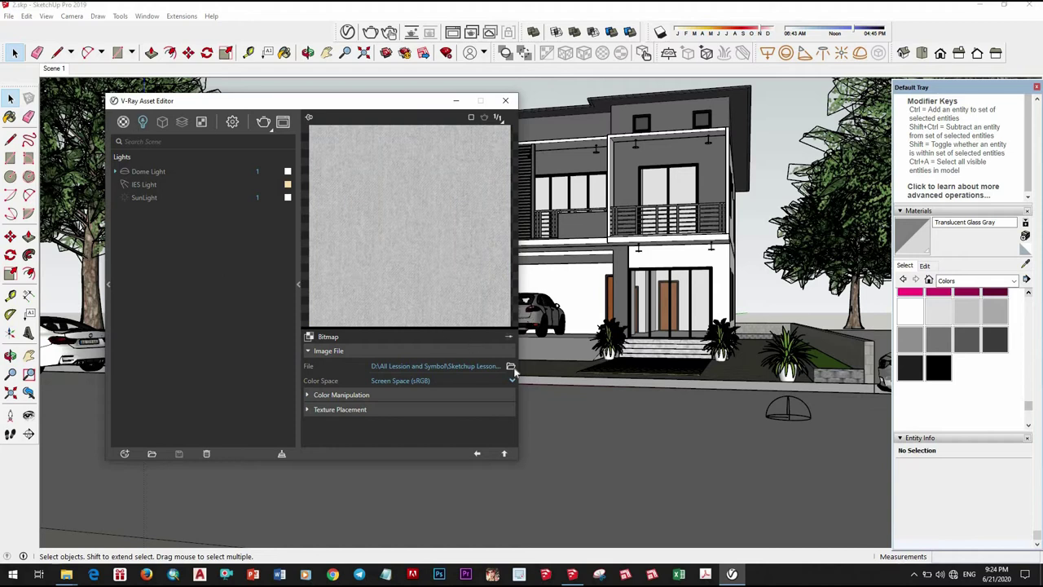
pyautogui.click(310, 337)
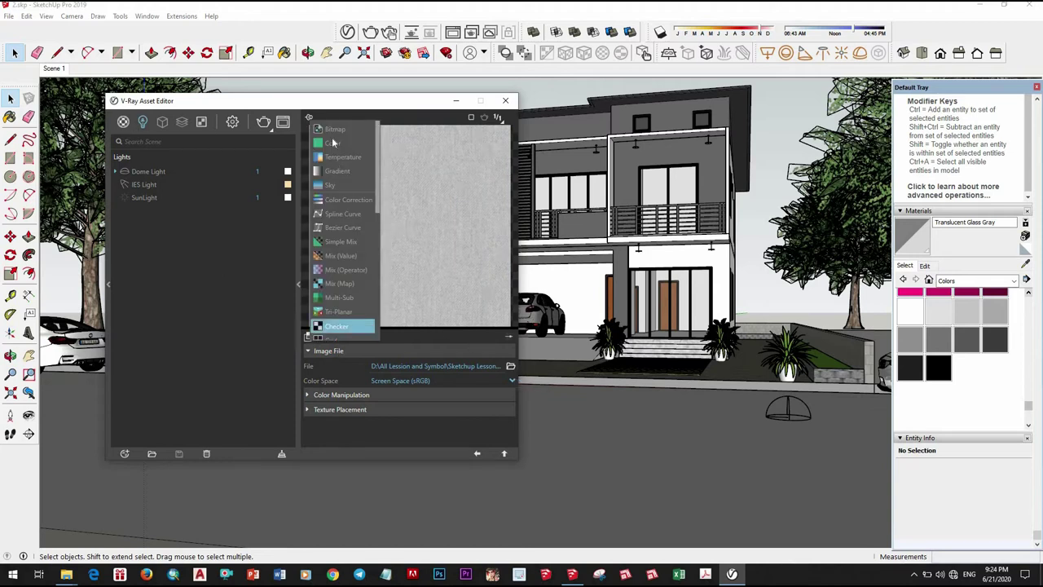
pyautogui.press('Escape')
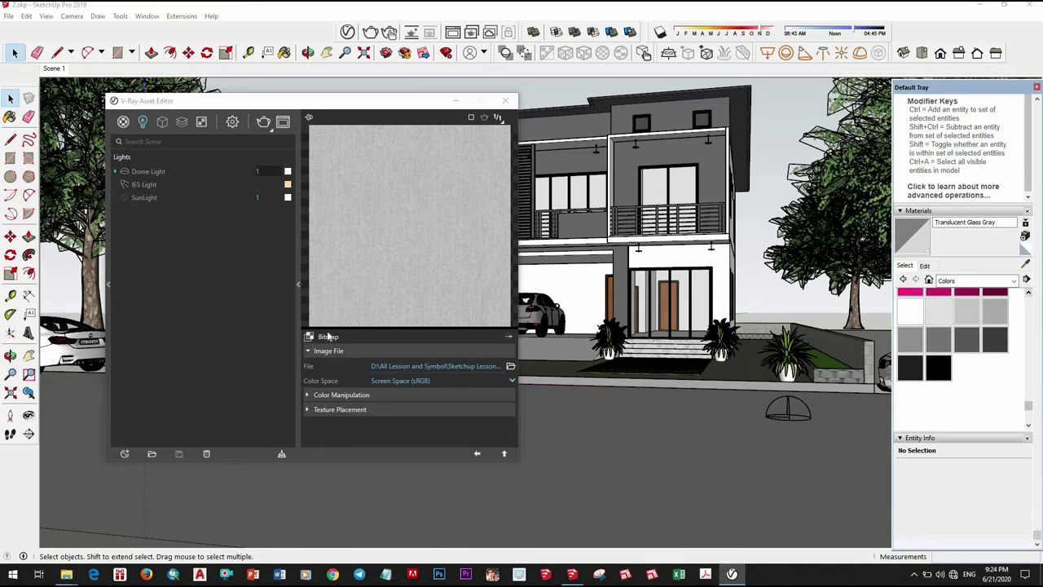
# Step: Load 087-free-hdri-skies-com.hdr as the dome texture with Environment placement
pyautogui.click(435, 366)
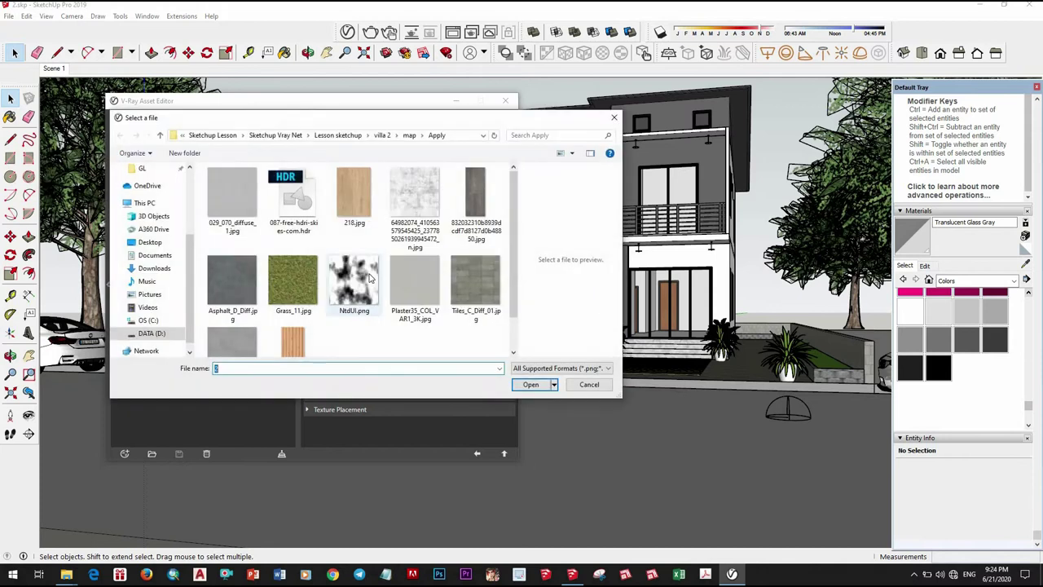
pyautogui.click(294, 200)
pyautogui.click(531, 385)
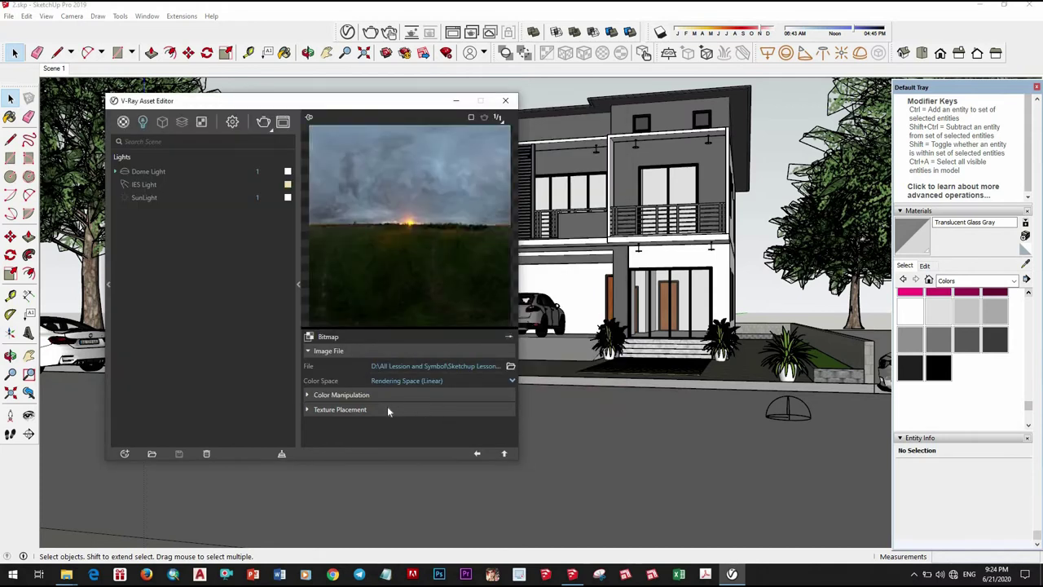
pyautogui.click(427, 410)
pyautogui.click(438, 424)
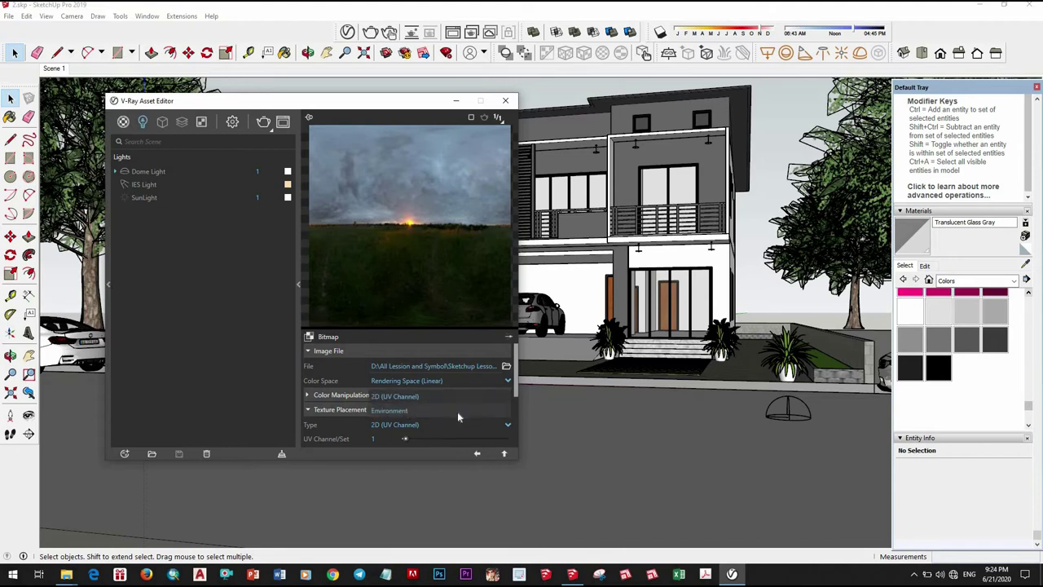
pyautogui.click(444, 413)
pyautogui.click(505, 454)
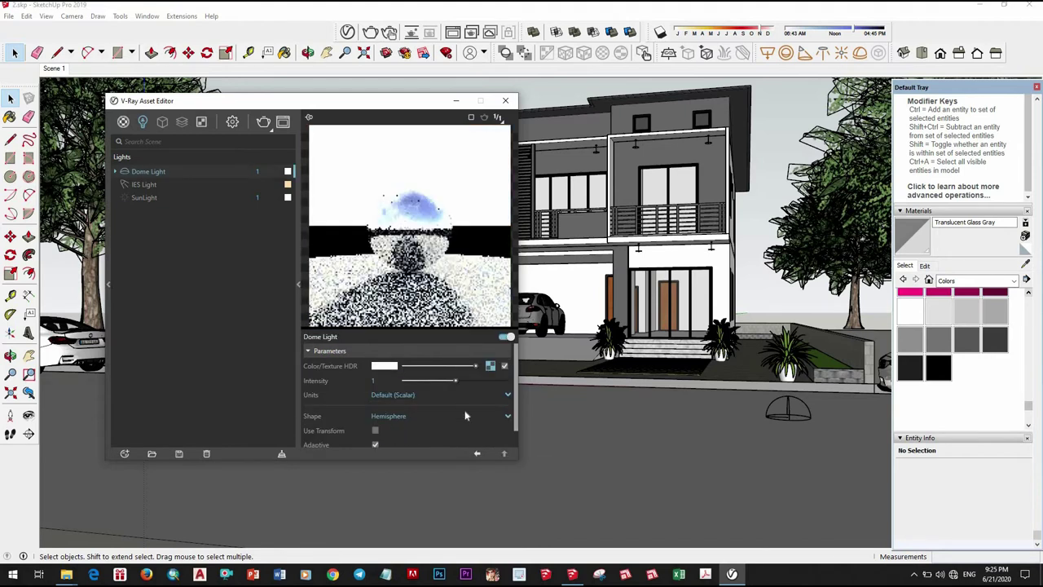
# Step: Set the dome light shape to Sphere and its intensity to 10
pyautogui.click(403, 412)
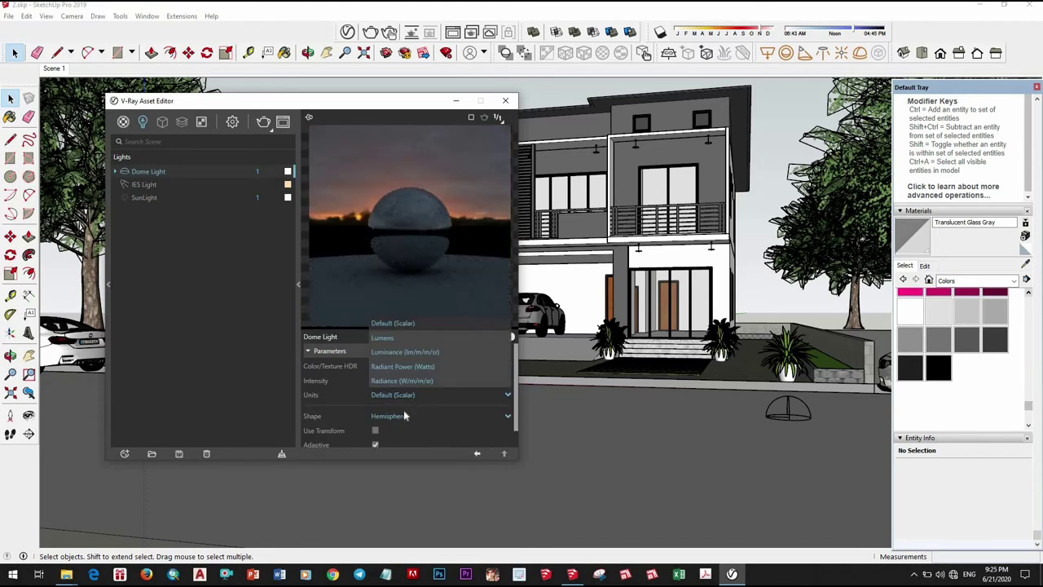
pyautogui.click(407, 413)
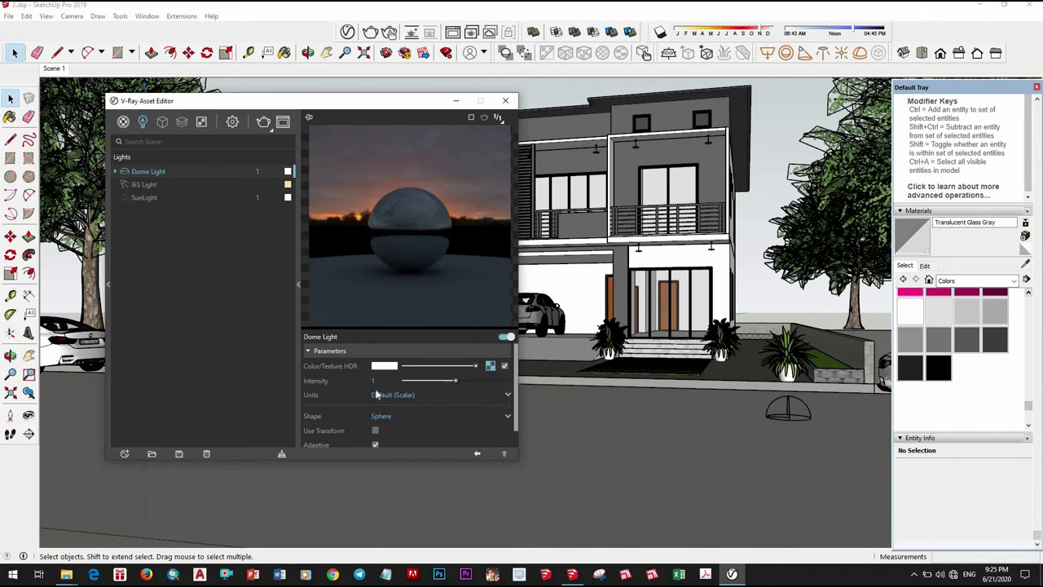
pyautogui.click(375, 381)
pyautogui.write('5')
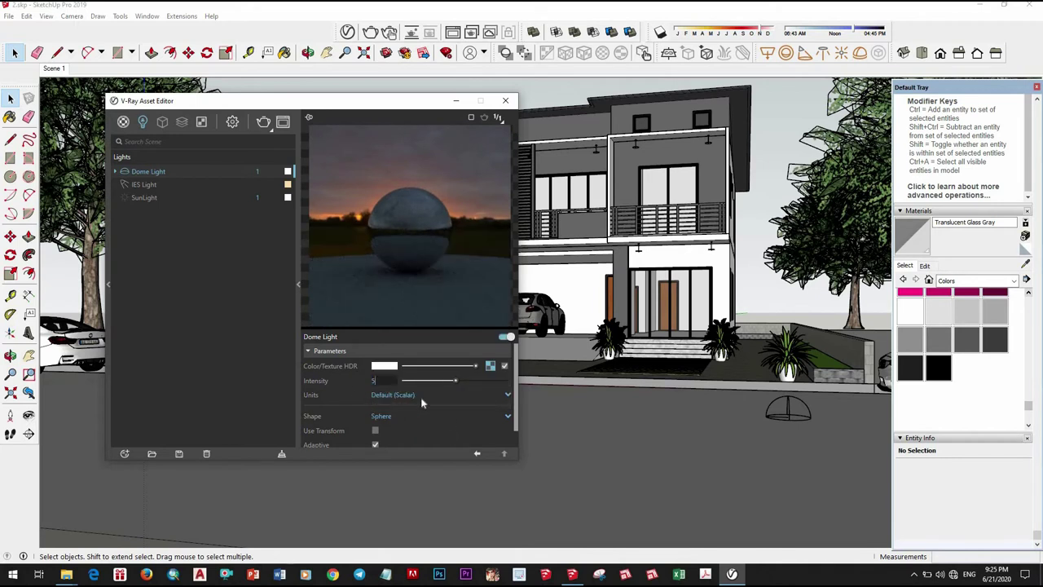
pyautogui.press('Return')
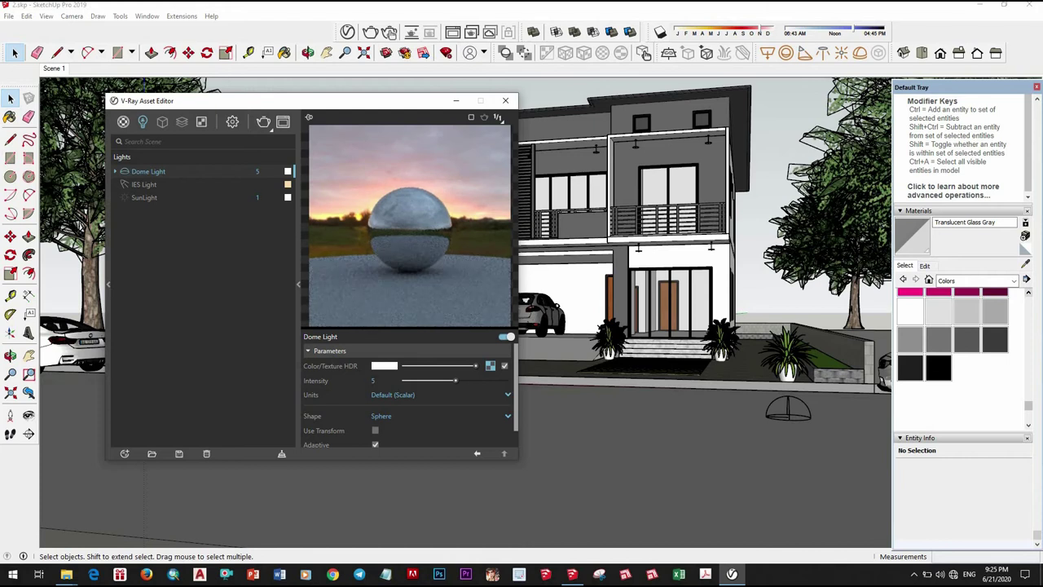
pyautogui.write('0')
pyautogui.press('Return')
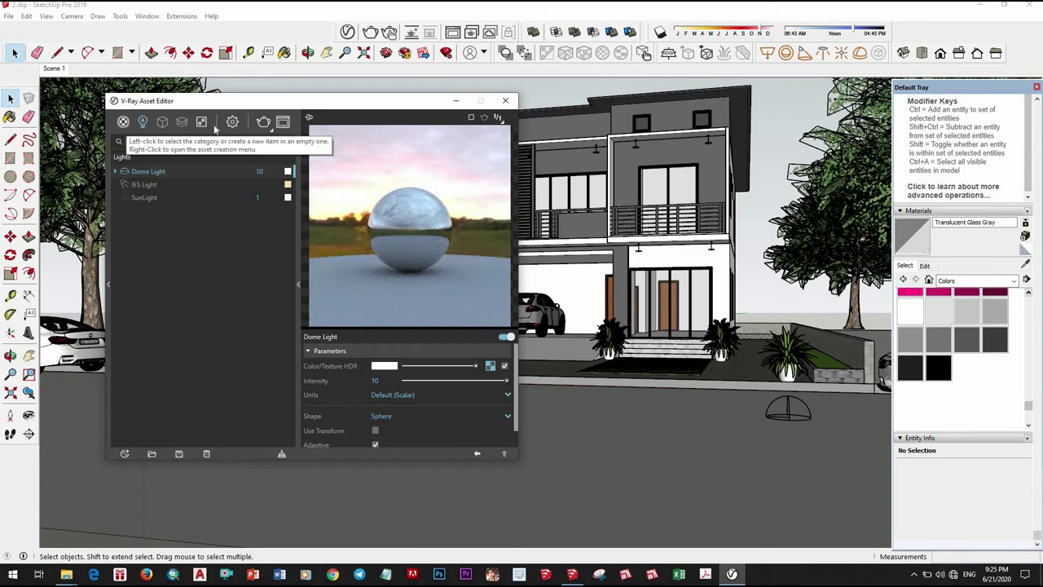
# Step: Change the camera exposure value to 13.48 and turn off progressive rendering
pyautogui.click(233, 122)
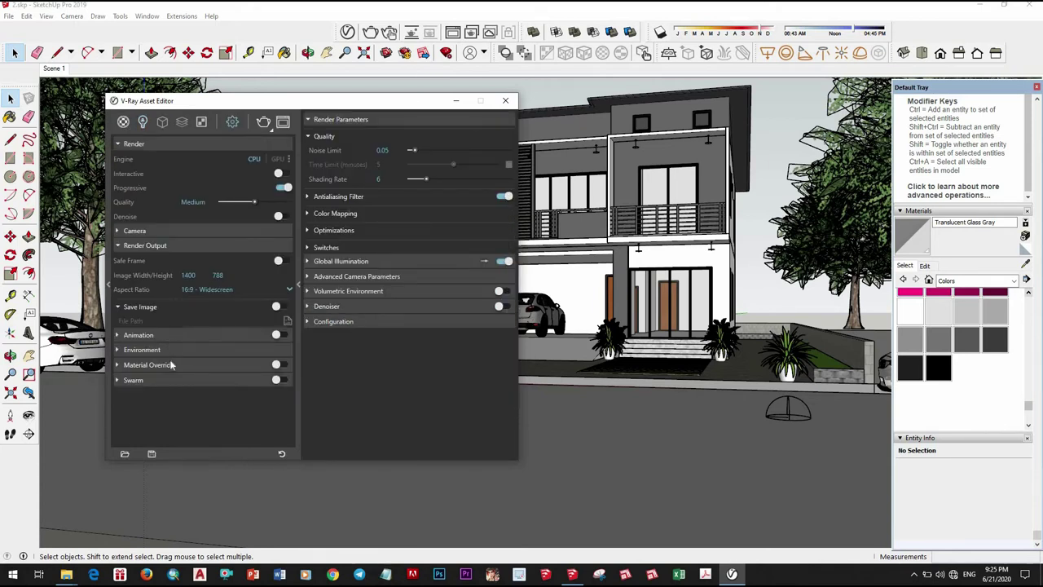
pyautogui.click(194, 348)
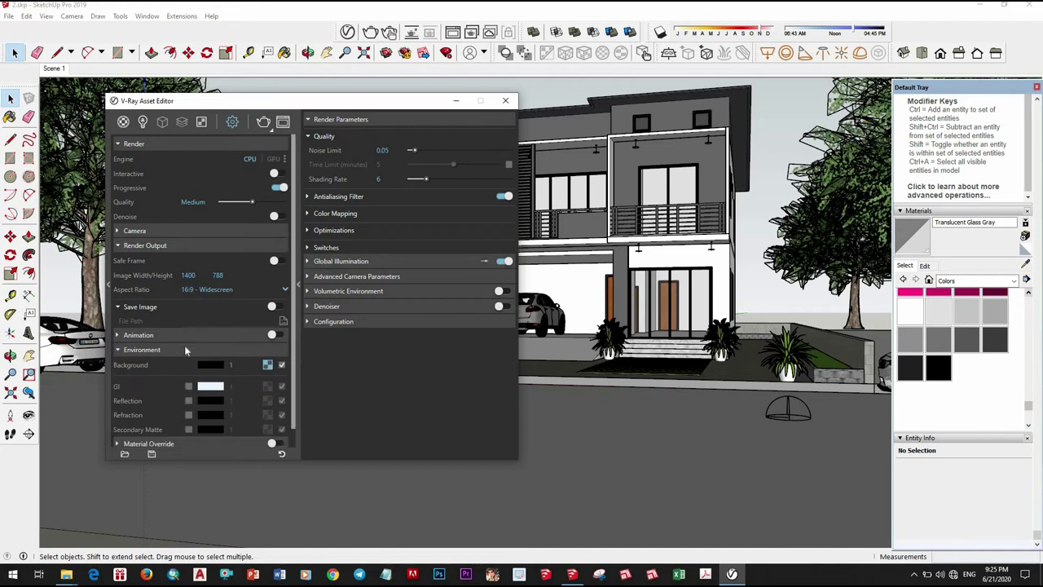
pyautogui.click(185, 349)
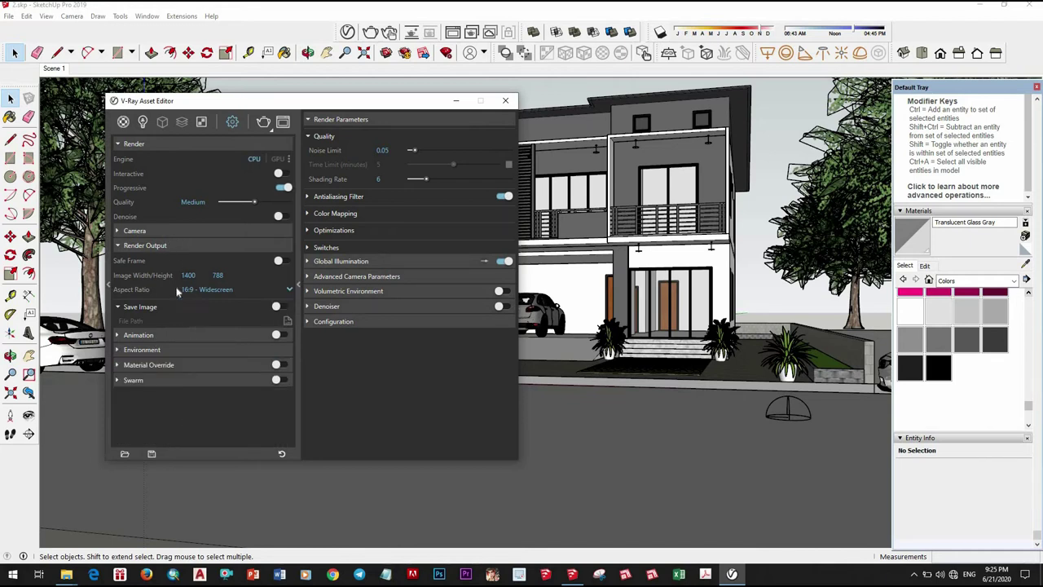
pyautogui.click(135, 231)
pyautogui.doubleClick(189, 295)
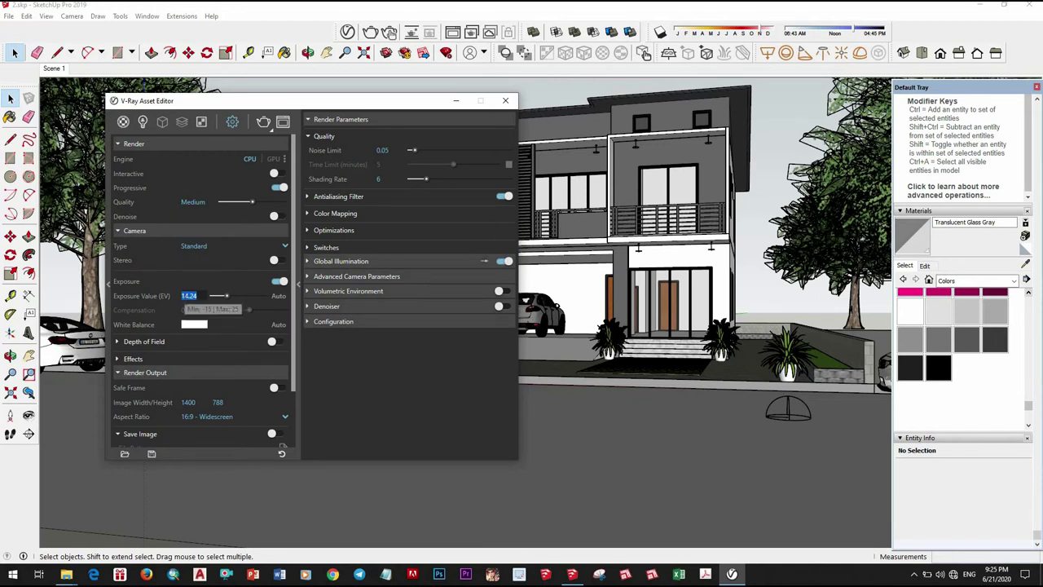
pyautogui.write('13.5')
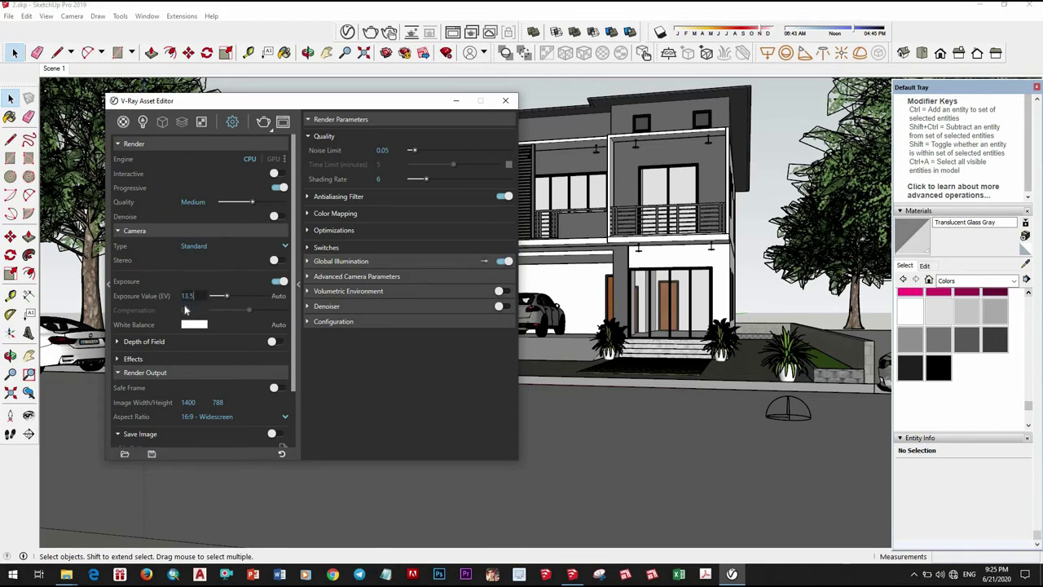
pyautogui.press('Return')
pyautogui.click(279, 188)
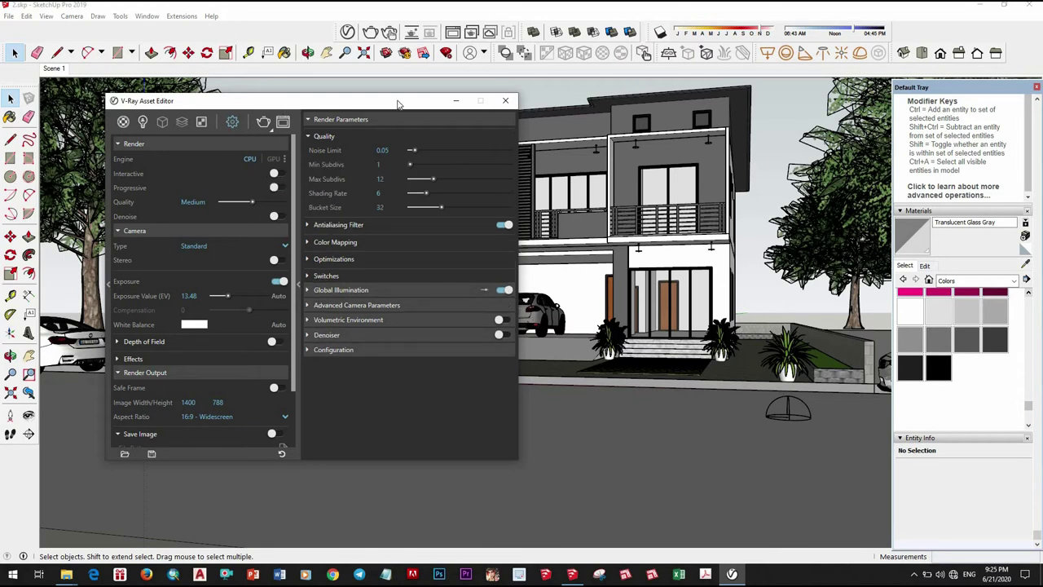
# Step: Make the V-Ray material editor taller and switch the Paint Bucket to sampling
pyautogui.moveTo(424, 101); pyautogui.dragTo(434, 98)
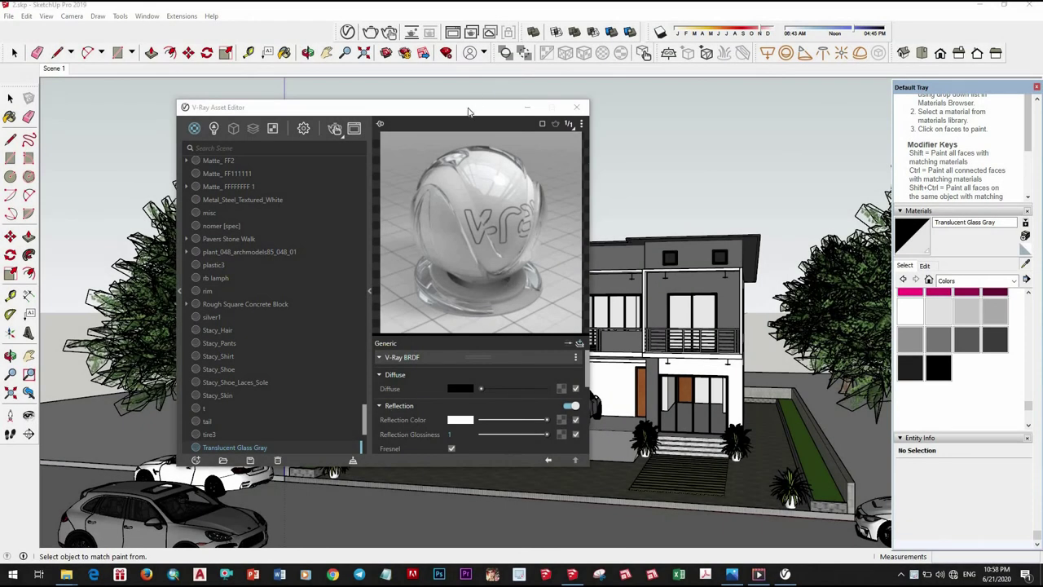
pyautogui.moveTo(466, 111); pyautogui.dragTo(461, 105)
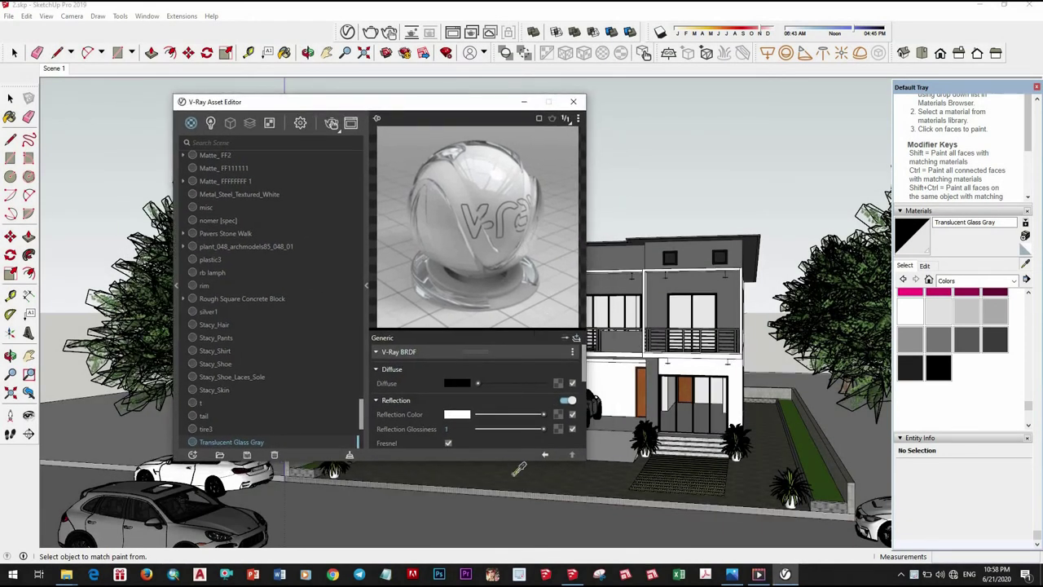
pyautogui.moveTo(373, 463); pyautogui.dragTo(372, 507)
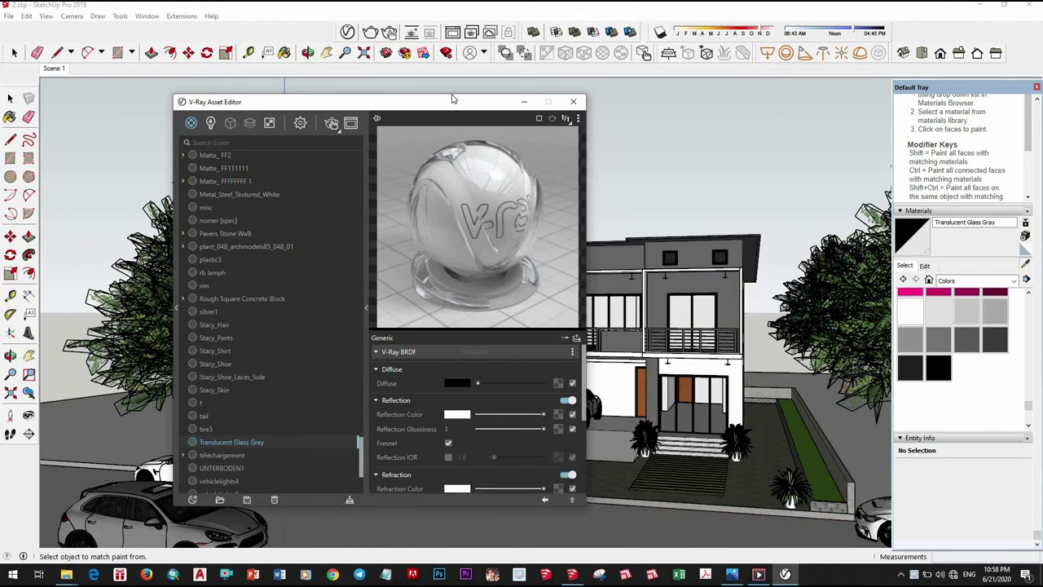
pyautogui.moveTo(453, 98); pyautogui.dragTo(454, 88)
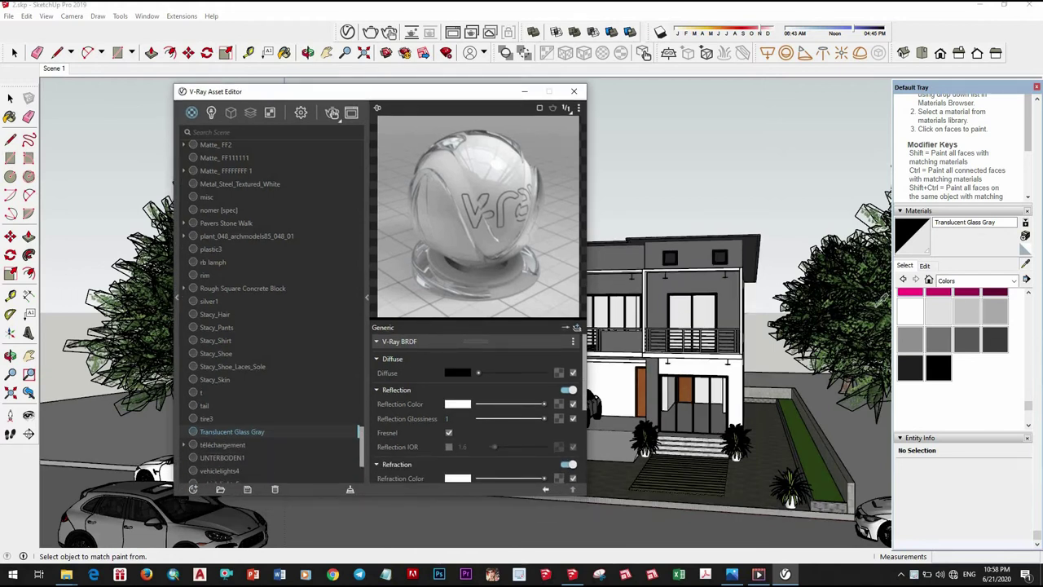
pyautogui.click(1029, 265)
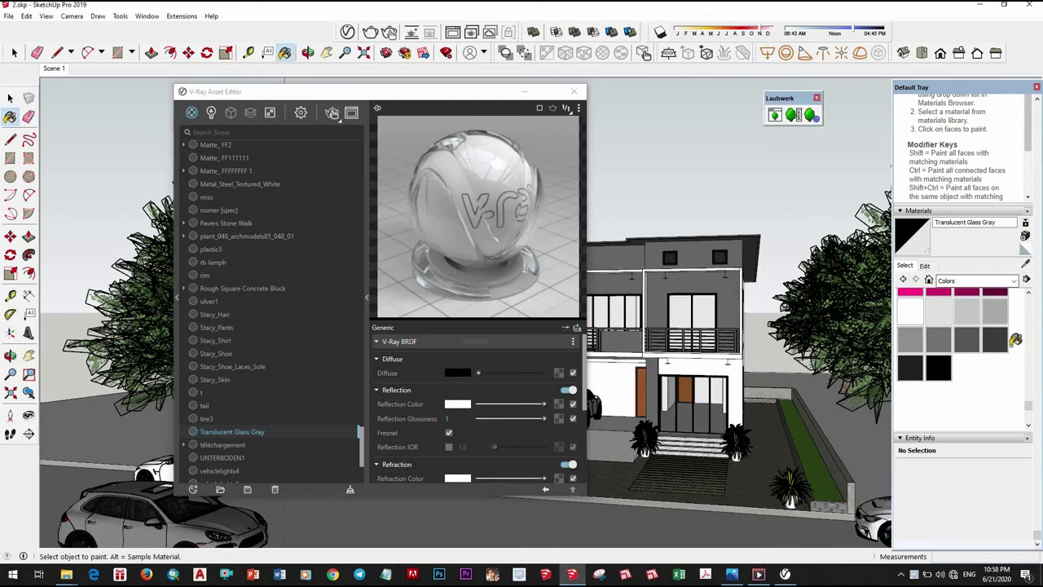
pyautogui.click(1025, 265)
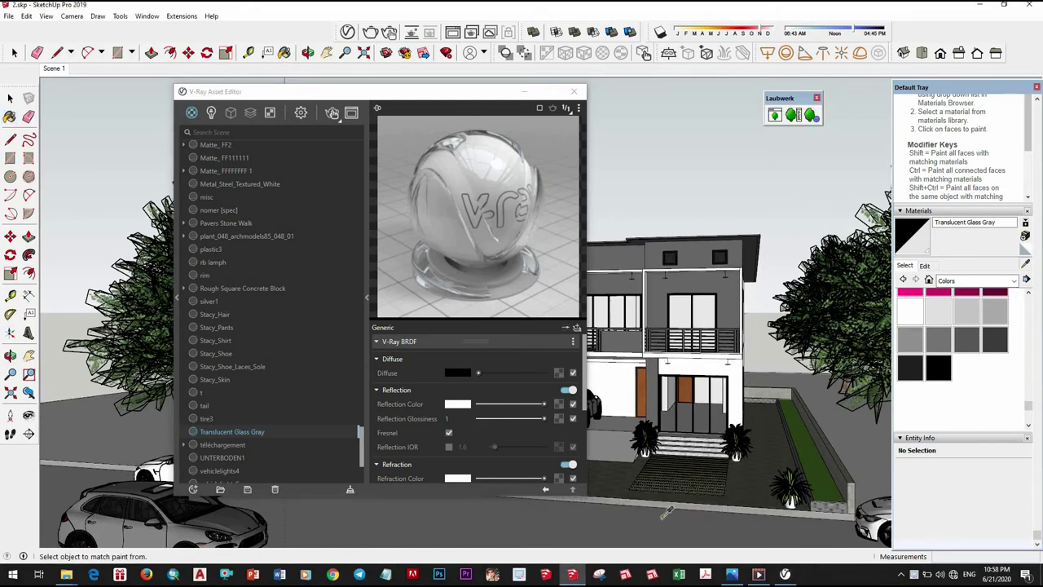
# Step: Sample the road's Color M08, darken its reflection colour and set glossiness to 0.65
pyautogui.click(597, 495)
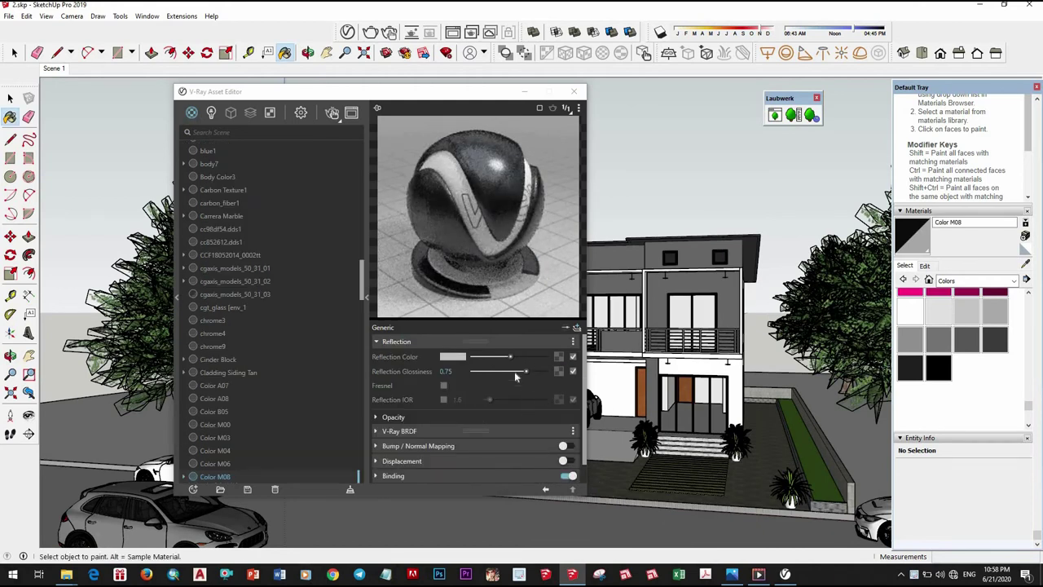
pyautogui.moveTo(512, 358); pyautogui.dragTo(496, 357)
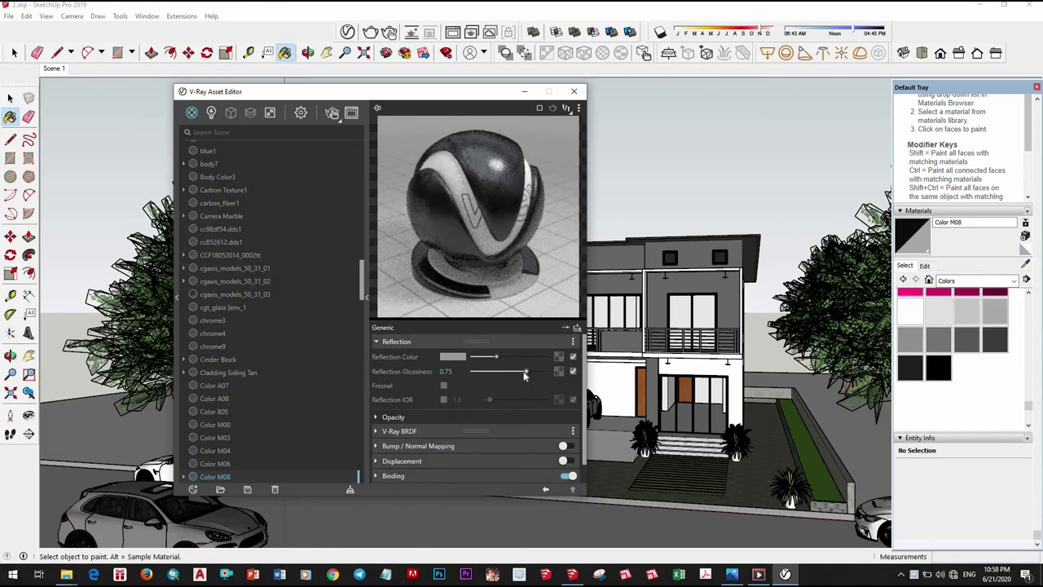
pyautogui.moveTo(524, 373); pyautogui.dragTo(519, 372)
pyautogui.scroll(-2, 489, 395)
pyautogui.scroll(2, 490, 395)
pyautogui.click(559, 356)
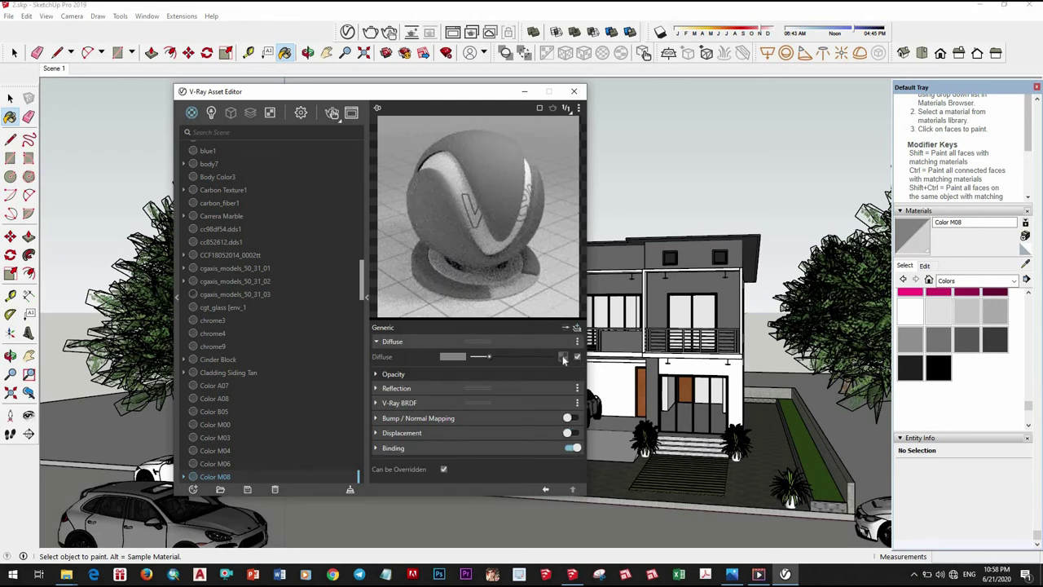
pyautogui.click(563, 358)
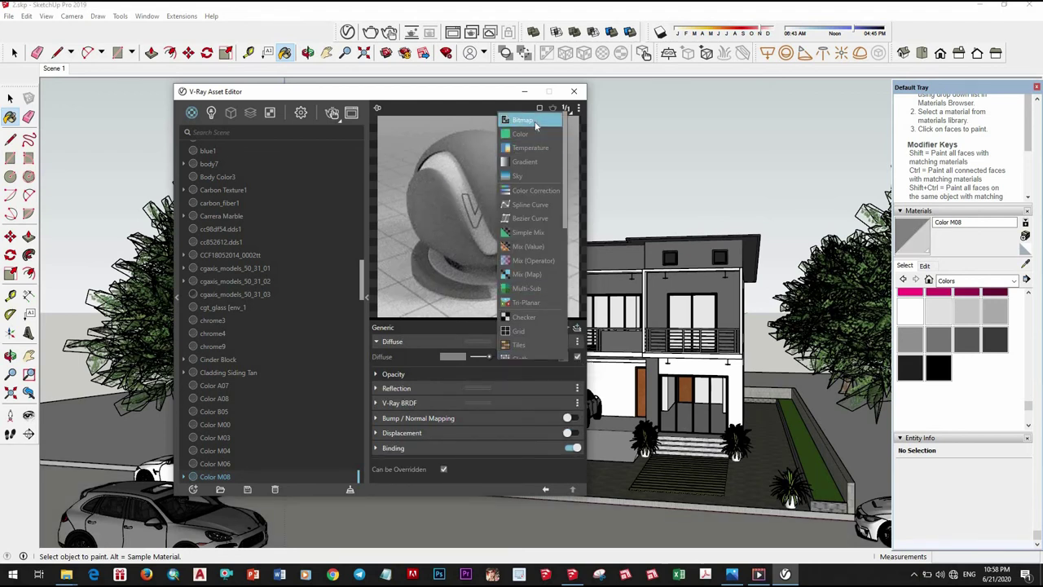
# Step: Load Asphalt_D_Diff.jpg as the diffuse bitmap of Color M08 and check its placement
pyautogui.click(535, 120)
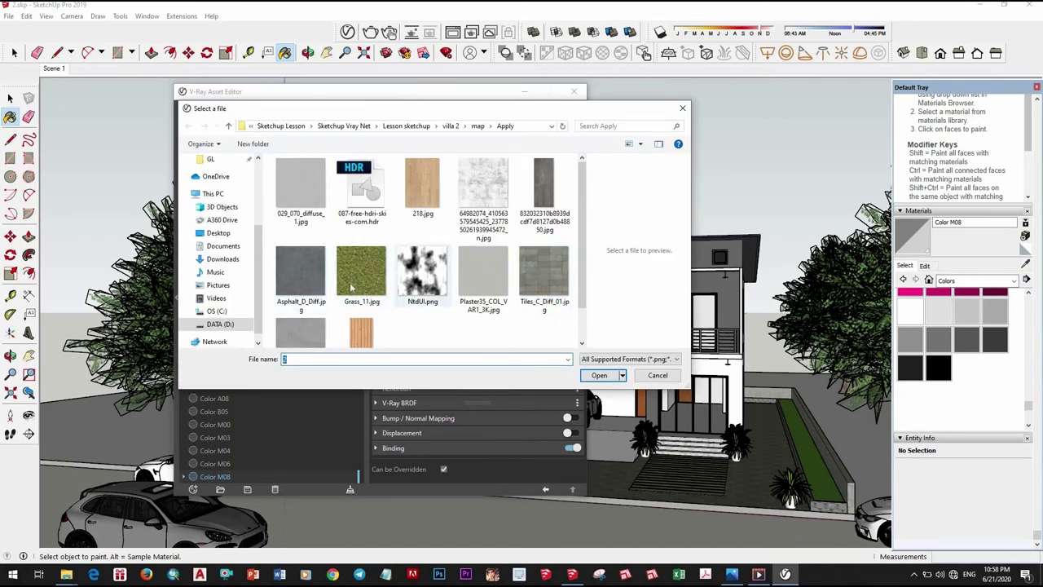
pyautogui.scroll(-1, 346, 281)
pyautogui.scroll(1, 327, 278)
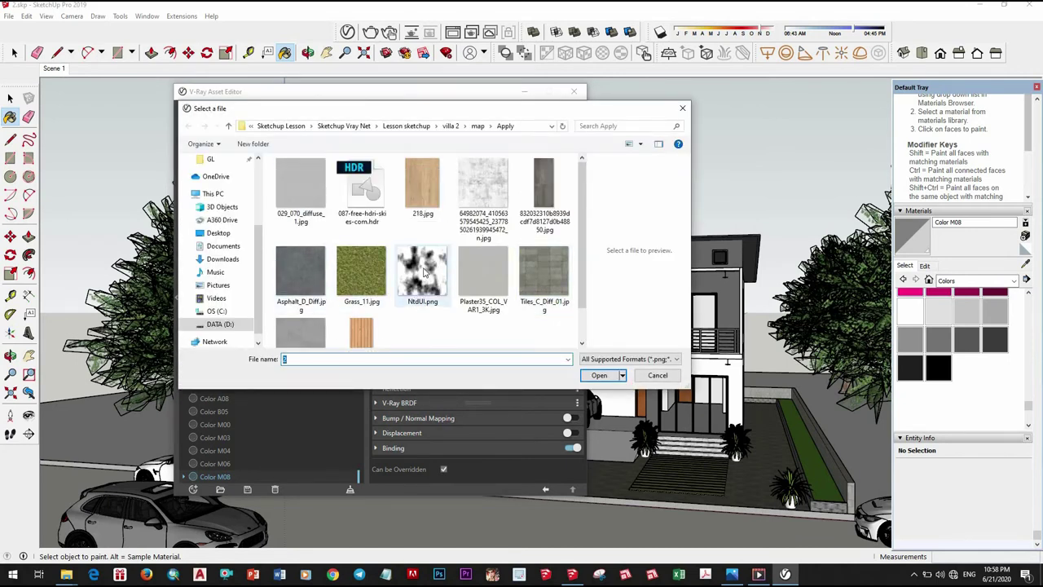
pyautogui.click(310, 275)
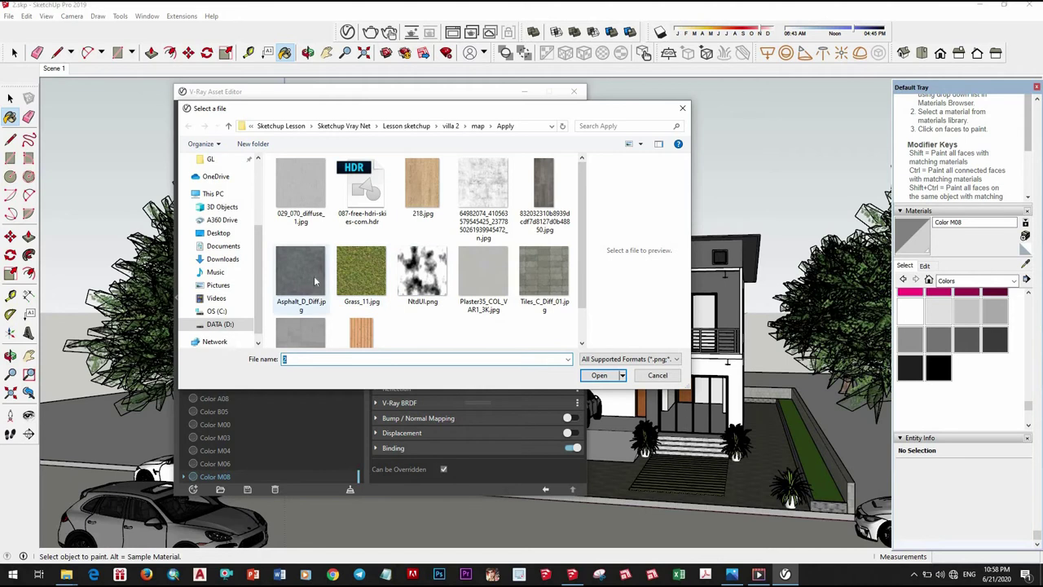
pyautogui.click(602, 375)
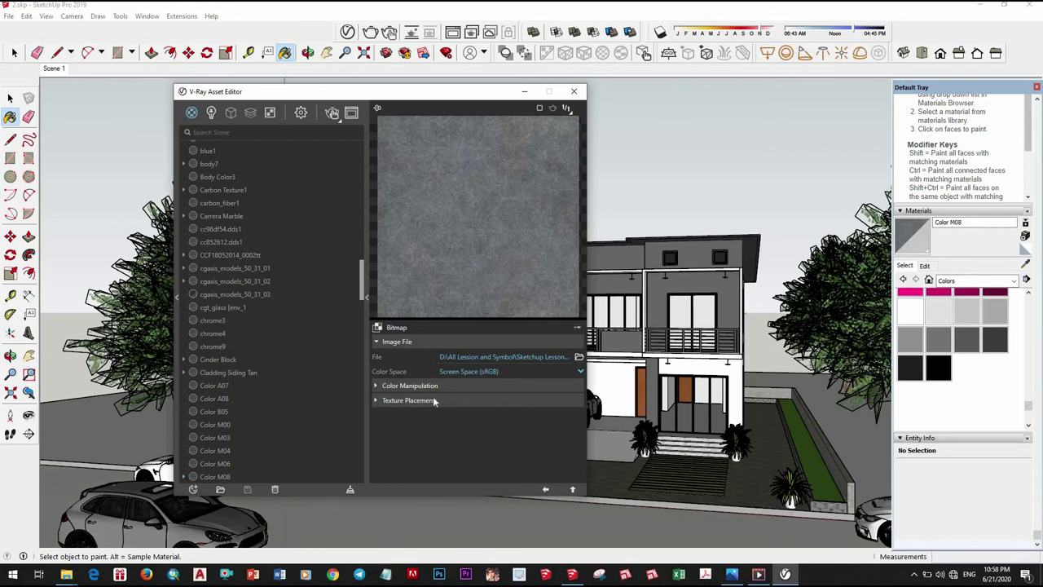
pyautogui.click(447, 402)
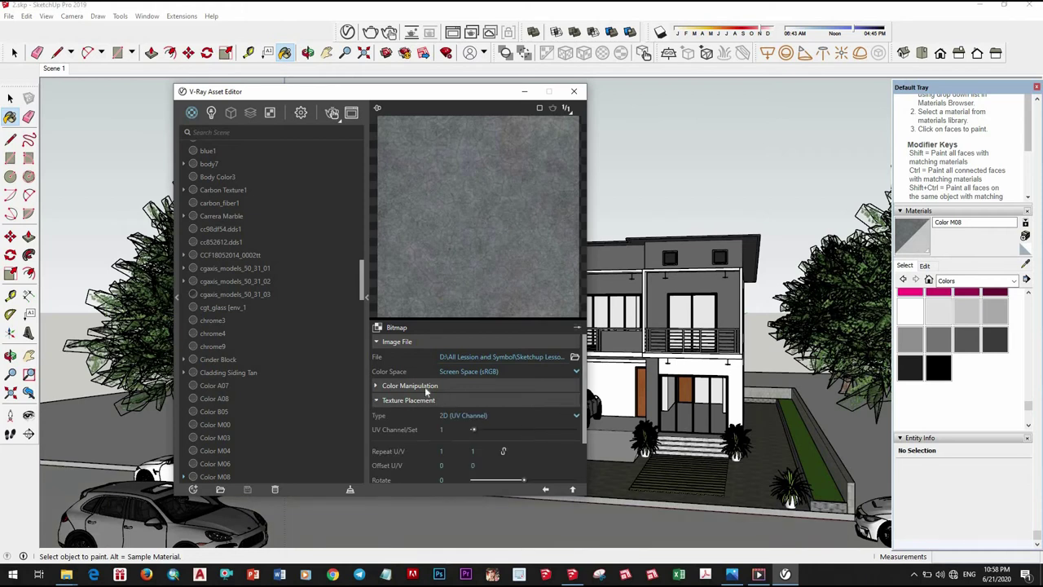
pyautogui.click(574, 490)
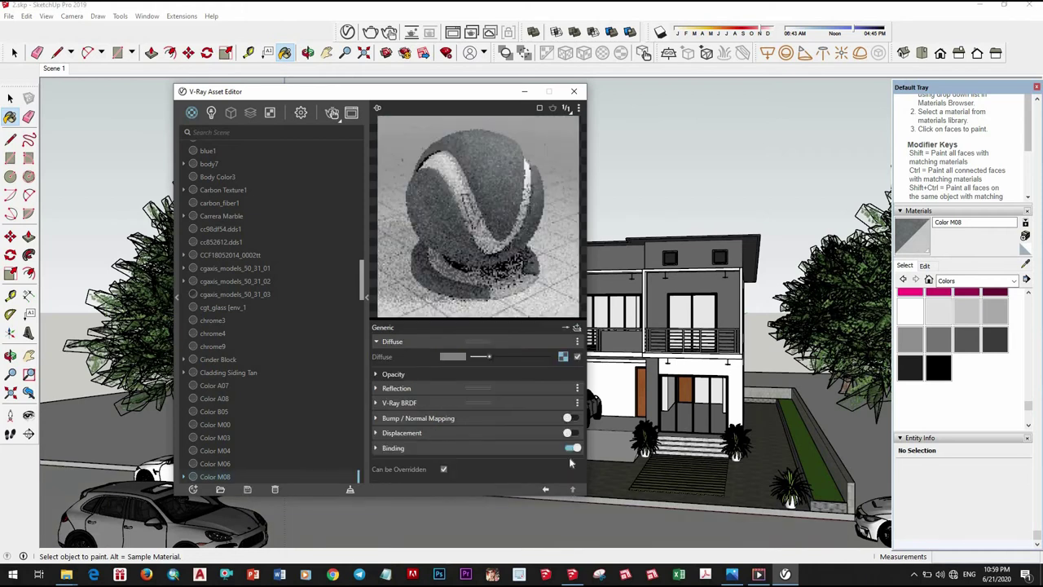
# Step: Turn on bump mapping for Color M08 with an amount of 2
pyautogui.click(480, 417)
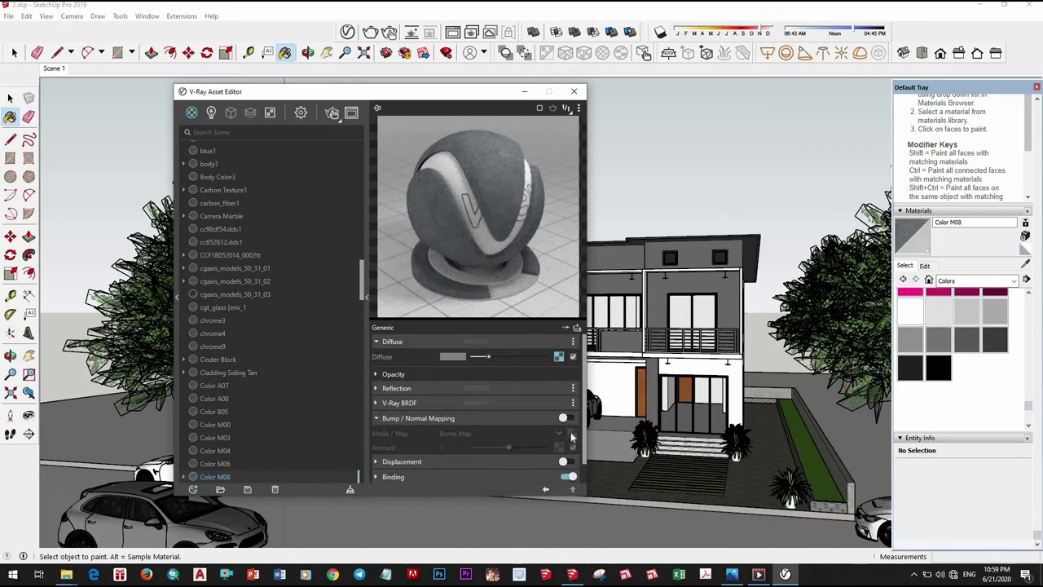
pyautogui.click(566, 417)
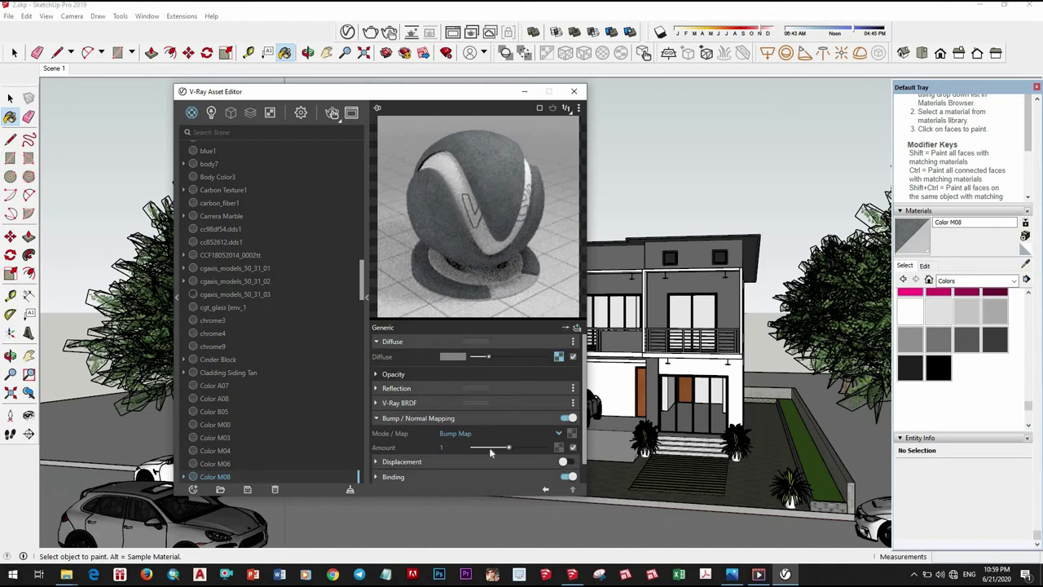
pyautogui.moveTo(511, 449); pyautogui.dragTo(544, 448)
# Step: Make the reflection colour white with glossiness 1 and enable reflection IOR at 2
pyautogui.click(438, 388)
pyautogui.moveTo(497, 404)
pyautogui.mouseDown()
pyautogui.moveTo(520, 403)
pyautogui.moveTo(530, 417)
pyautogui.mouseUp()
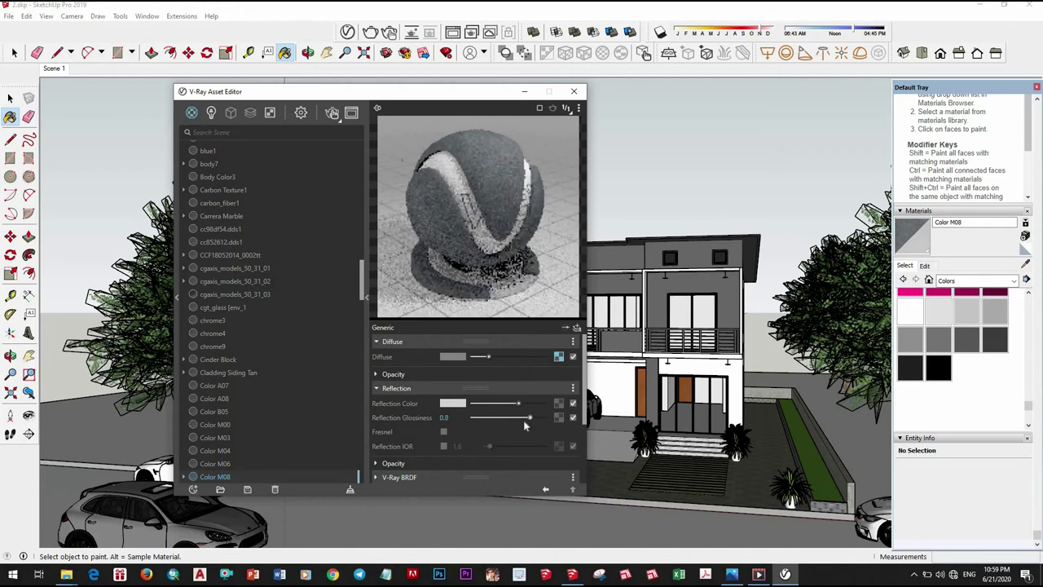
pyautogui.click(538, 405)
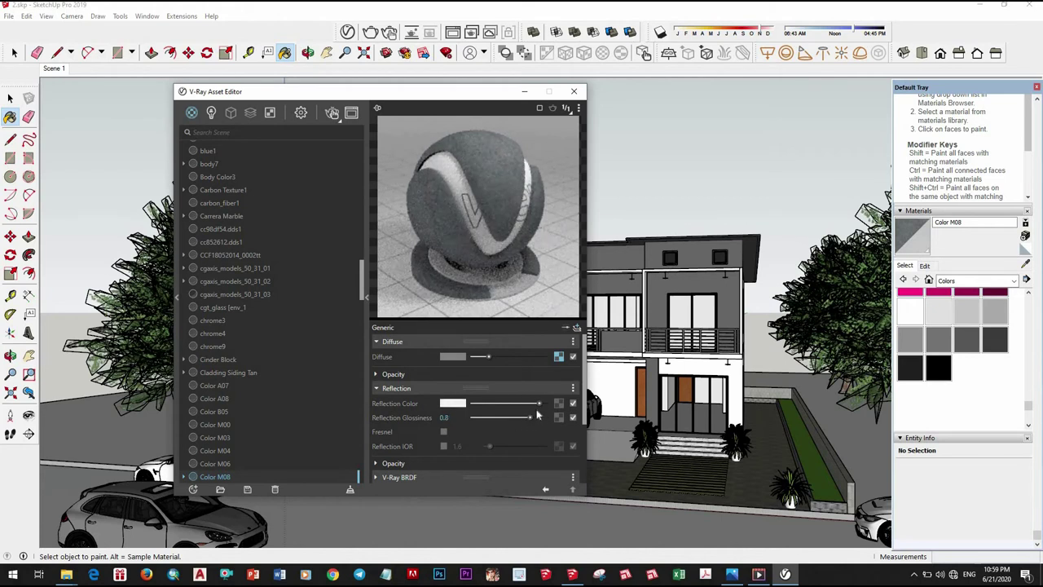
pyautogui.click(544, 404)
pyautogui.moveTo(538, 417); pyautogui.dragTo(568, 424)
pyautogui.click(454, 445)
# Step: Load the NtdUl.png noise image as a bitmap texture map on Color M08
pyautogui.rightClick(560, 405)
pyautogui.click(560, 405)
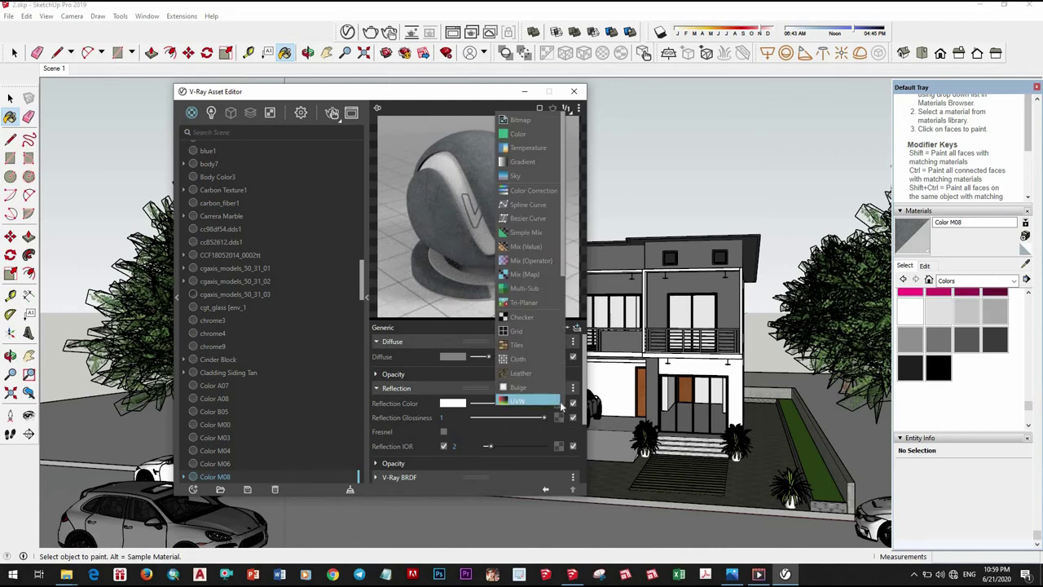
pyautogui.click(525, 119)
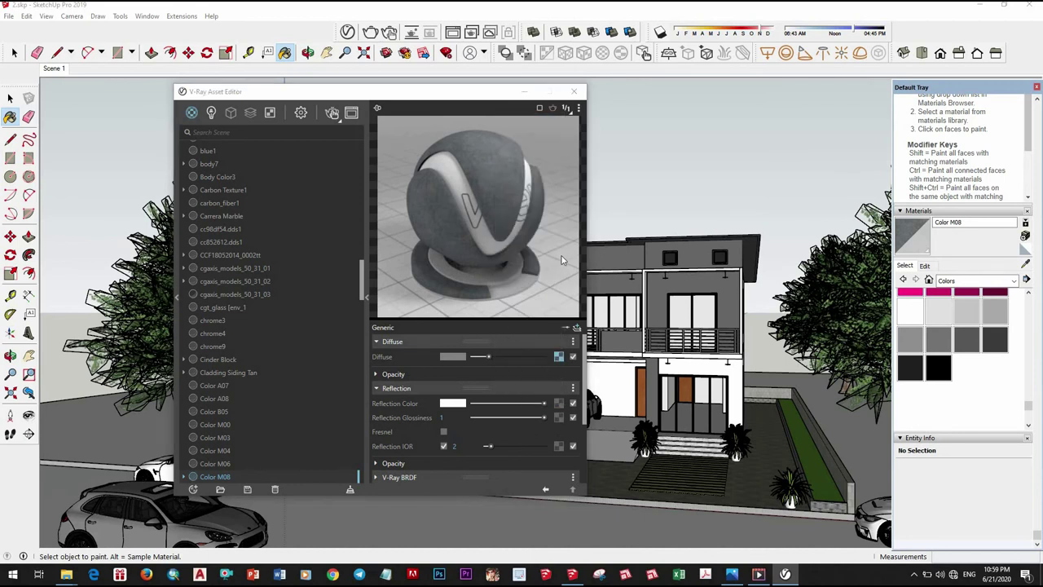
pyautogui.click(423, 273)
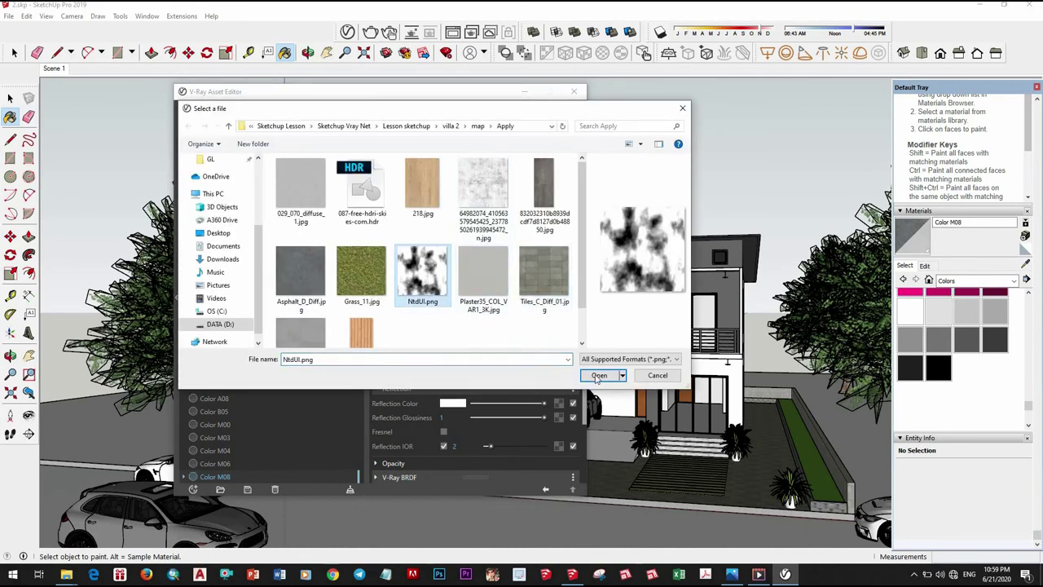
pyautogui.click(599, 375)
pyautogui.click(556, 403)
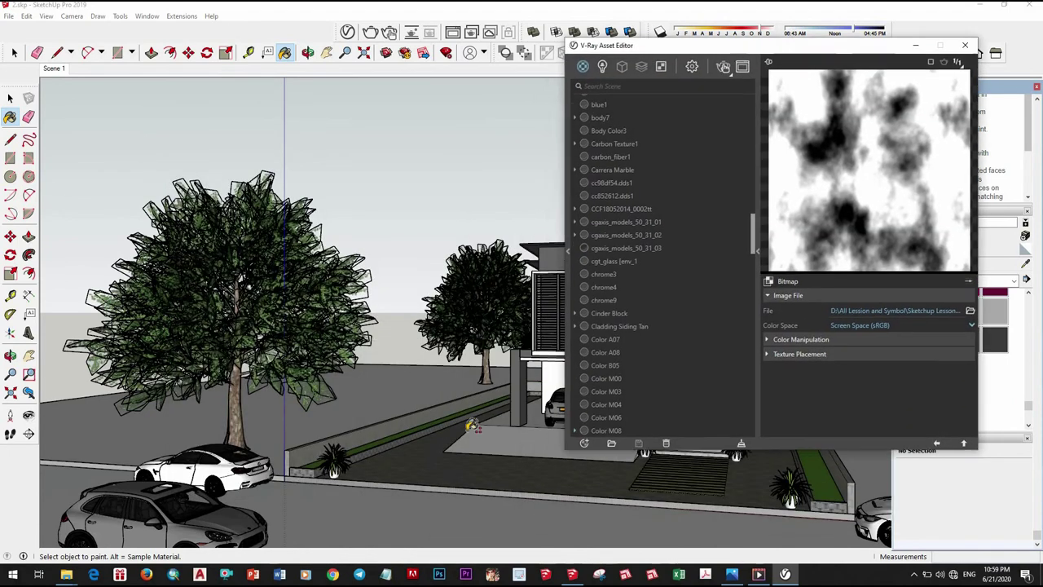
# Step: Move the V-Ray editor aside and orbit the view around the house and road
pyautogui.moveTo(461, 423)
pyautogui.mouseDown(button='middle')
pyautogui.moveTo(443, 343)
pyautogui.moveTo(433, 394)
pyautogui.moveTo(443, 477)
pyautogui.moveTo(396, 387)
pyautogui.moveTo(396, 430)
pyautogui.moveTo(398, 326)
pyautogui.moveTo(399, 426)
pyautogui.moveTo(393, 401)
pyautogui.moveTo(415, 305)
pyautogui.moveTo(407, 310)
pyautogui.moveTo(408, 426)
pyautogui.moveTo(567, 287)
pyautogui.mouseUp(button='middle')
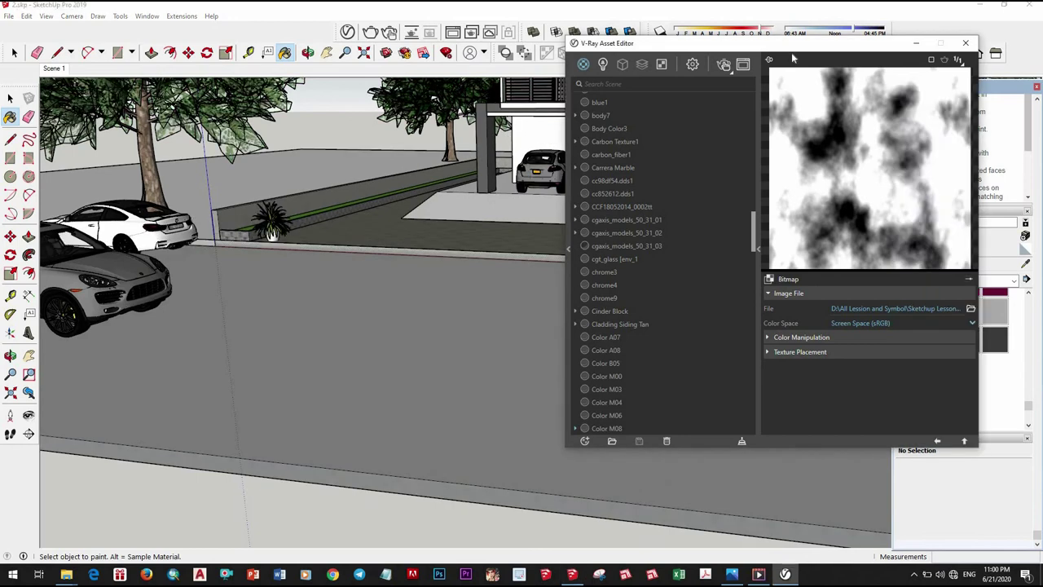
pyautogui.click(674, 89)
pyautogui.moveTo(674, 42)
pyautogui.mouseDown()
pyautogui.moveTo(459, 110)
pyautogui.moveTo(303, 109)
pyautogui.mouseUp()
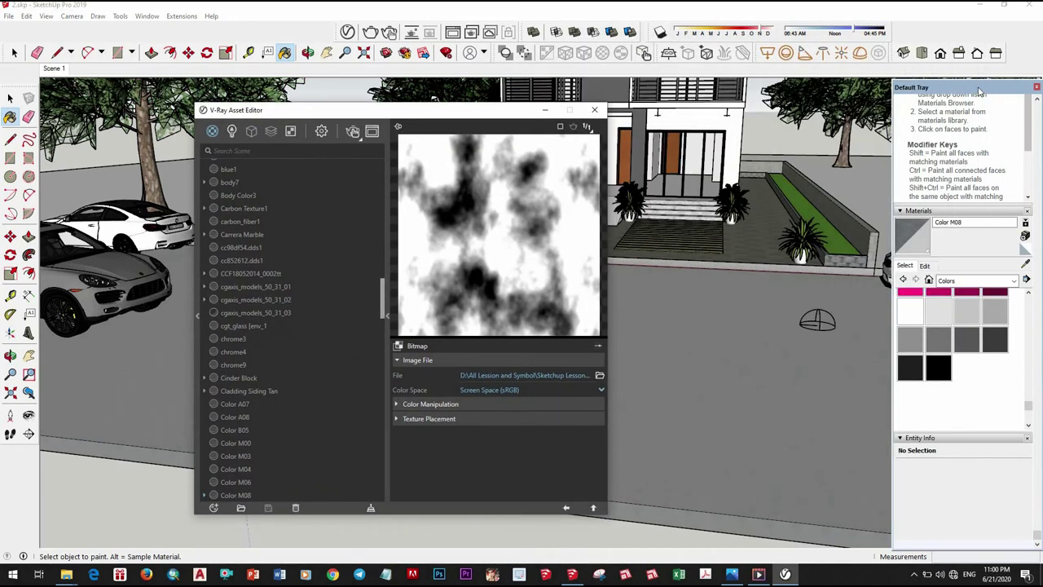
pyautogui.click(1005, 73)
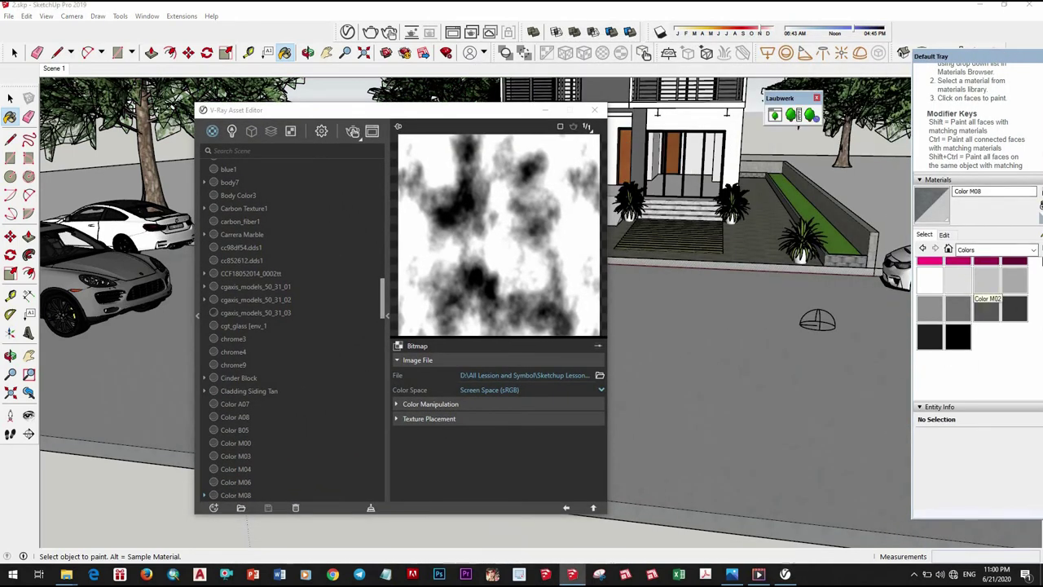
pyautogui.moveTo(972, 56); pyautogui.dragTo(933, 60)
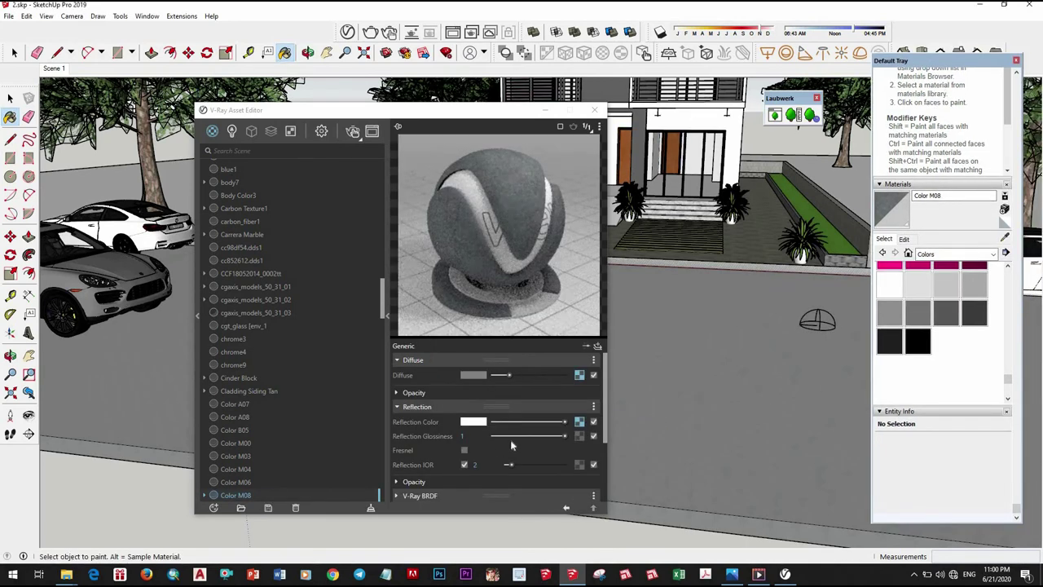
pyautogui.scroll(-2, 513, 444)
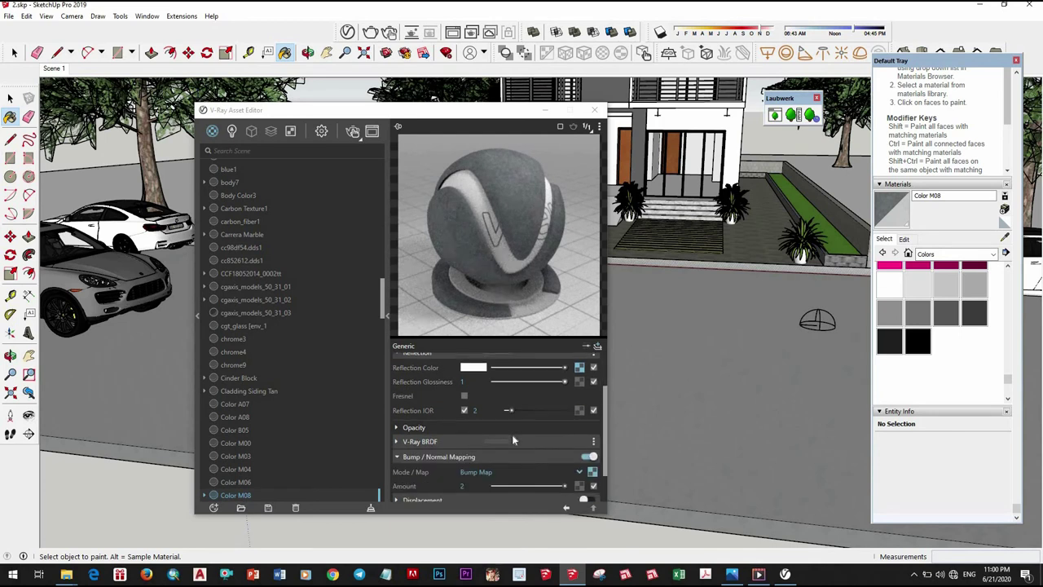
pyautogui.scroll(-1, 514, 440)
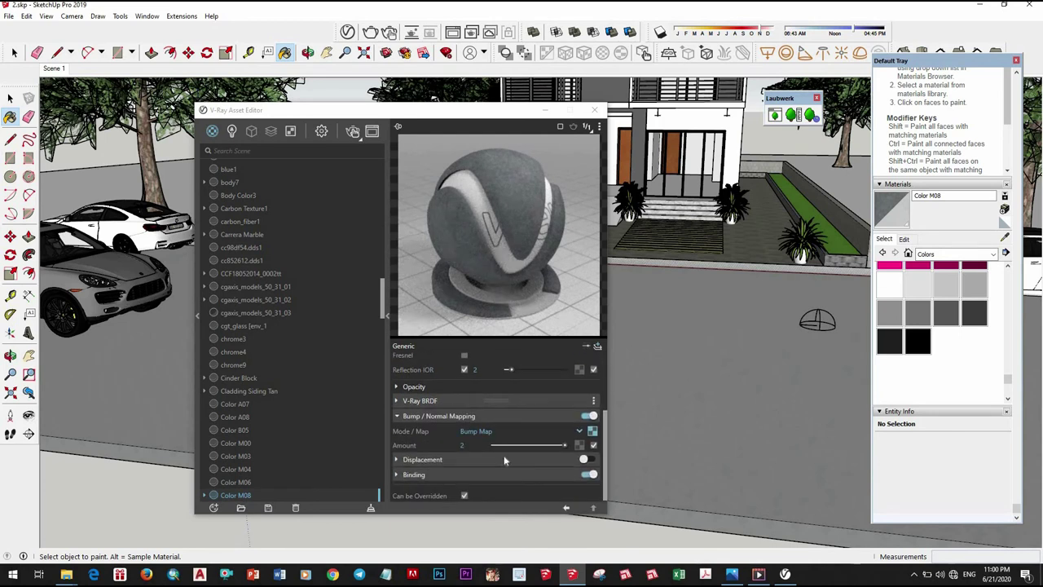
pyautogui.scroll(2, 504, 454)
pyautogui.moveTo(743, 455); pyautogui.dragTo(401, 266, button='middle')
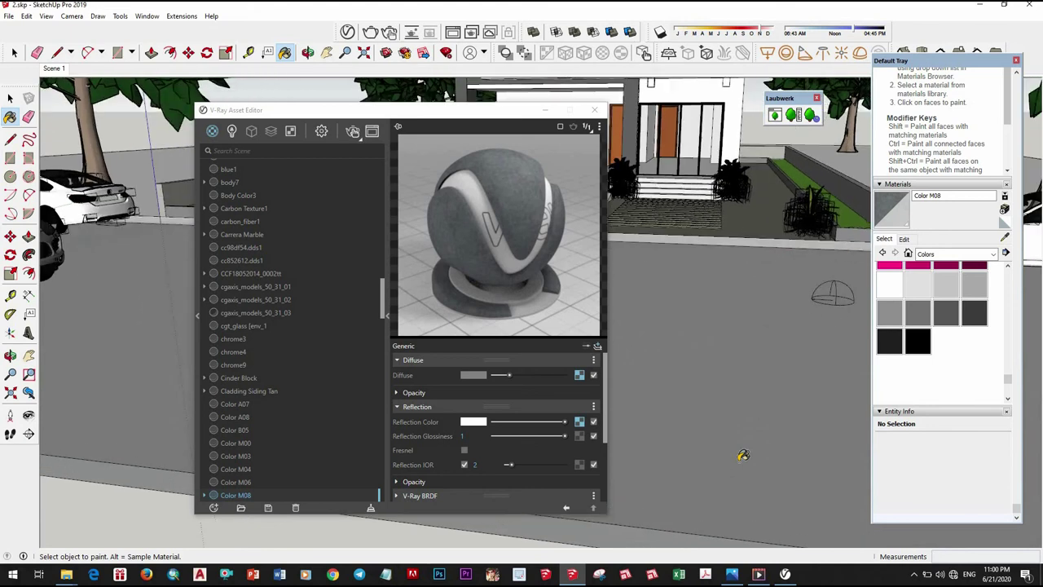
# Step: Render the scene with V-Ray and zoom in and out on the road in the frame buffer
pyautogui.click(353, 132)
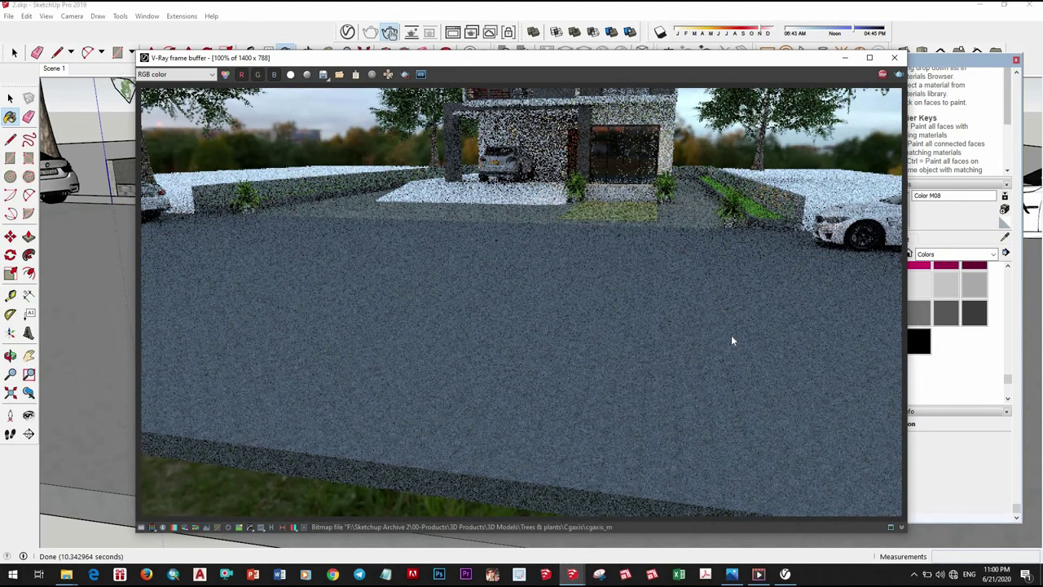
pyautogui.scroll(1, 620, 349)
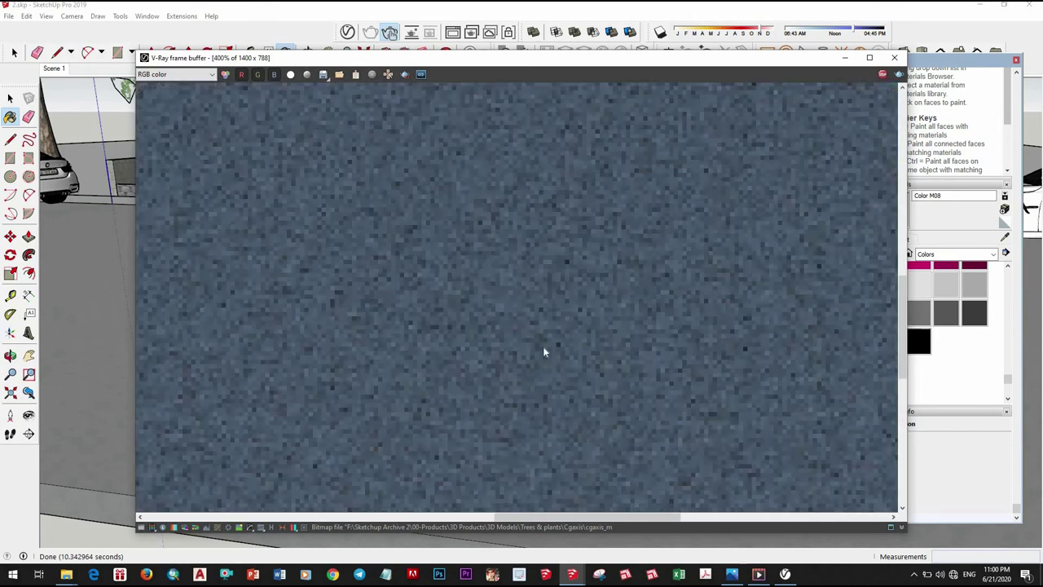
pyautogui.scroll(-1, 543, 349)
pyautogui.scroll(-2, 546, 349)
pyautogui.scroll(2, 553, 348)
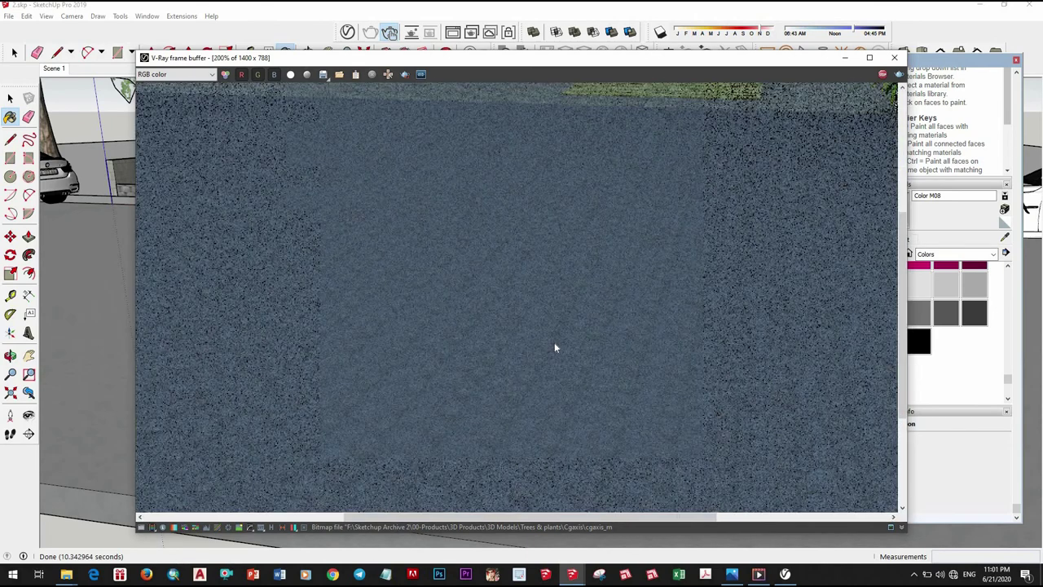
pyautogui.scroll(-1, 555, 348)
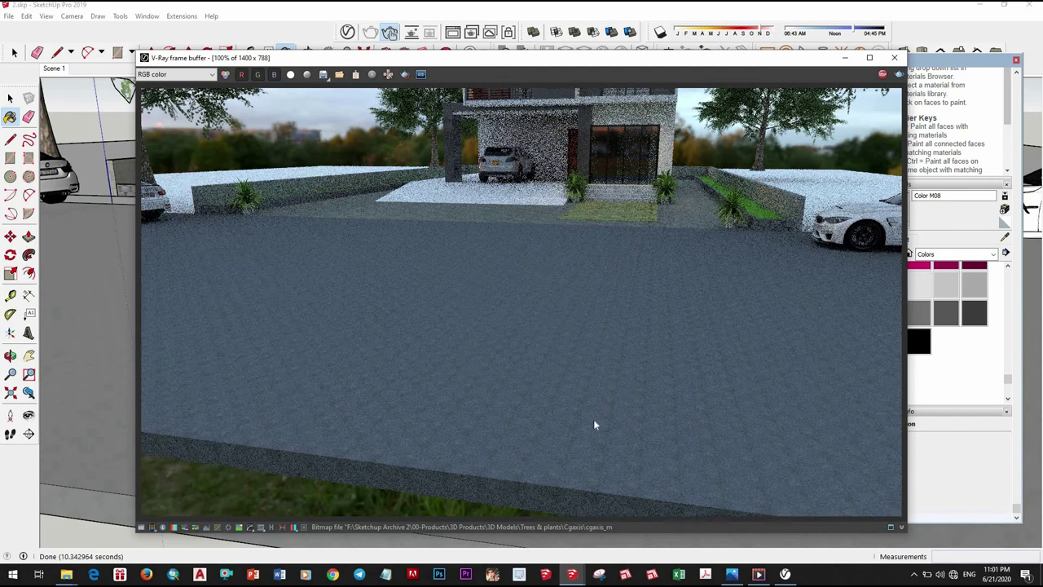
pyautogui.scroll(-2, 598, 399)
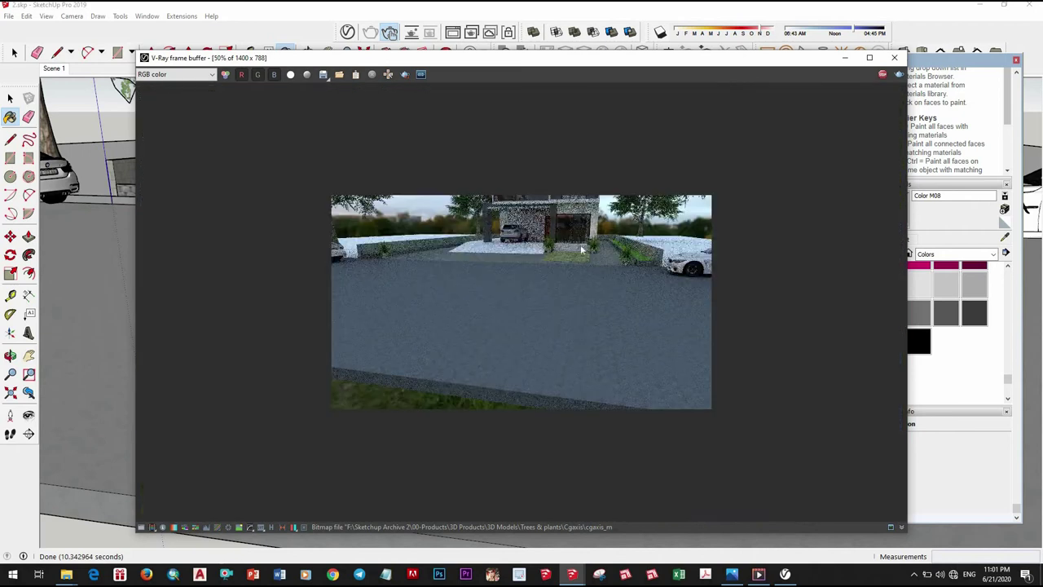
pyautogui.scroll(2, 601, 262)
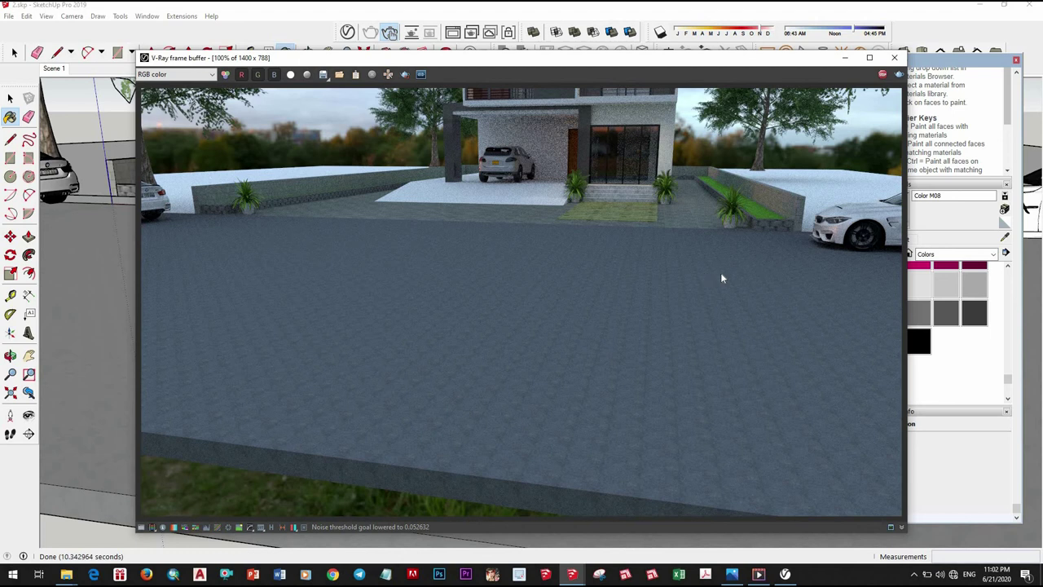
# Step: Zoom in on the finished render's asphalt road, then back out to full view
pyautogui.scroll(2, 587, 354)
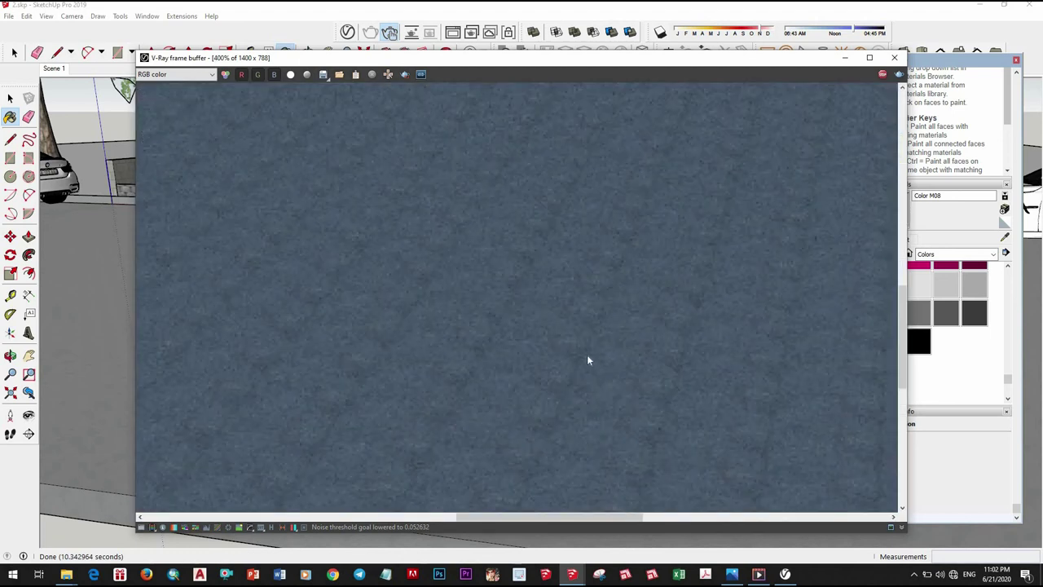
pyautogui.scroll(-2, 596, 377)
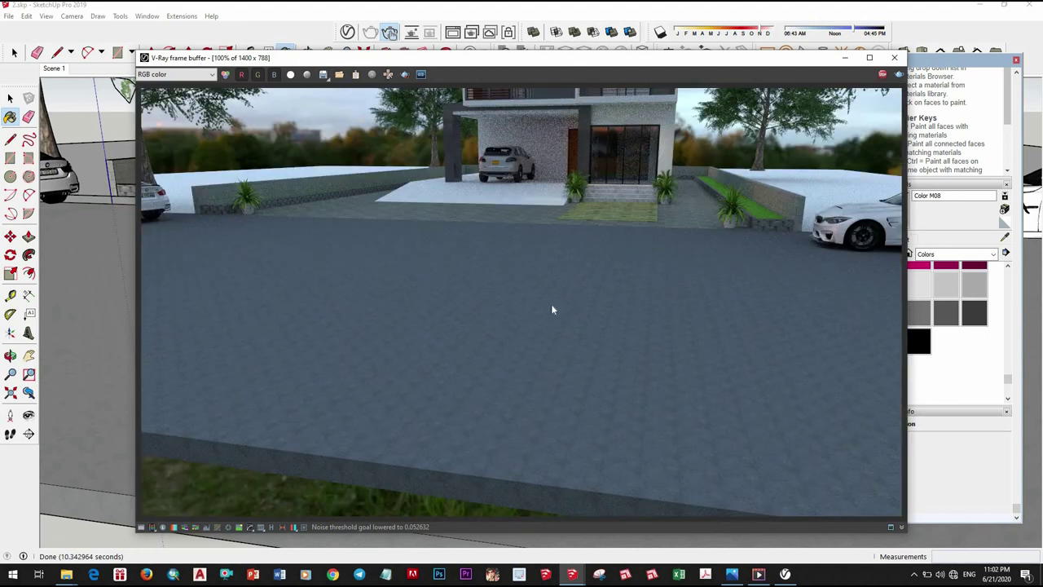
pyautogui.scroll(1, 552, 309)
pyautogui.scroll(-1, 553, 337)
# Step: Bring the V-Ray Asset Editor forward and clear the texture from Reflection Color
pyautogui.moveTo(775, 66); pyautogui.dragTo(728, 70)
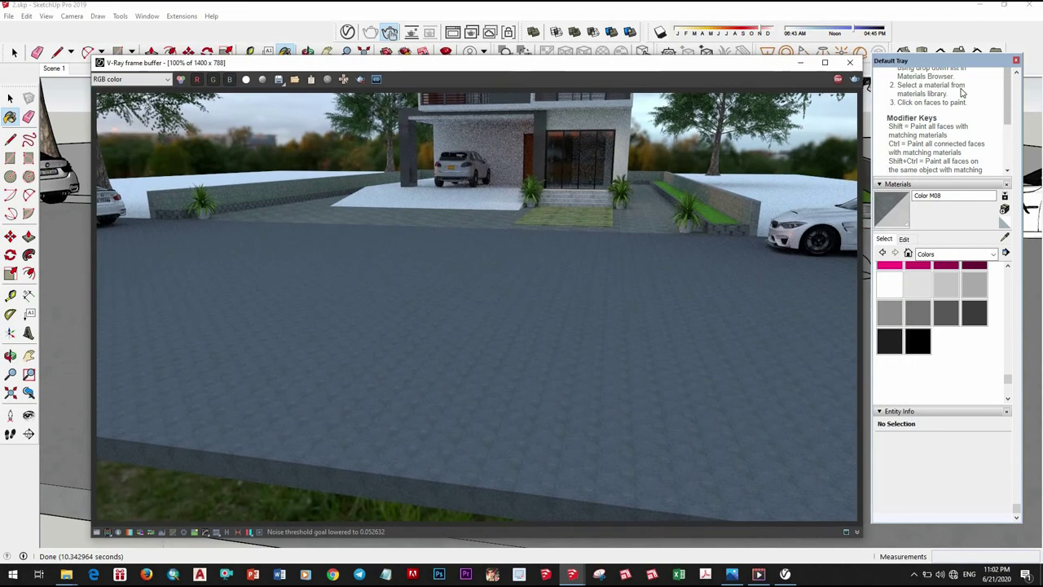
pyautogui.moveTo(208, 63); pyautogui.dragTo(366, 63)
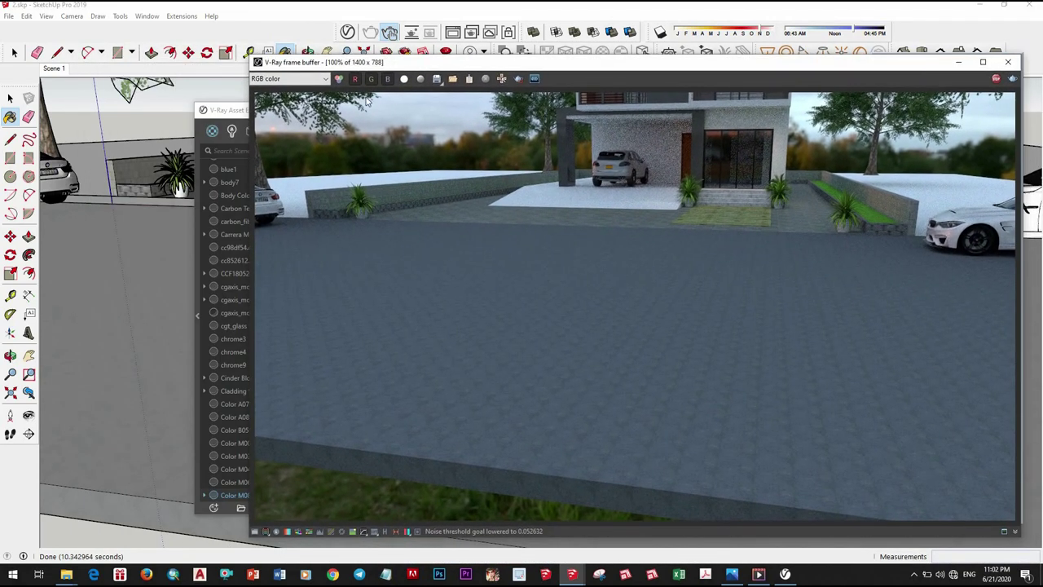
pyautogui.moveTo(229, 112); pyautogui.dragTo(170, 108)
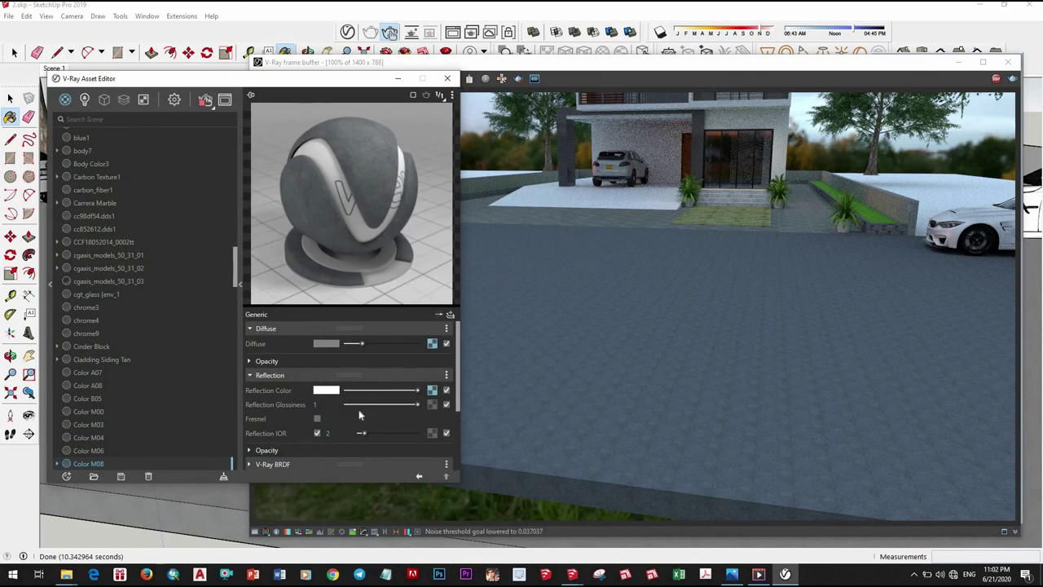
pyautogui.click(432, 391)
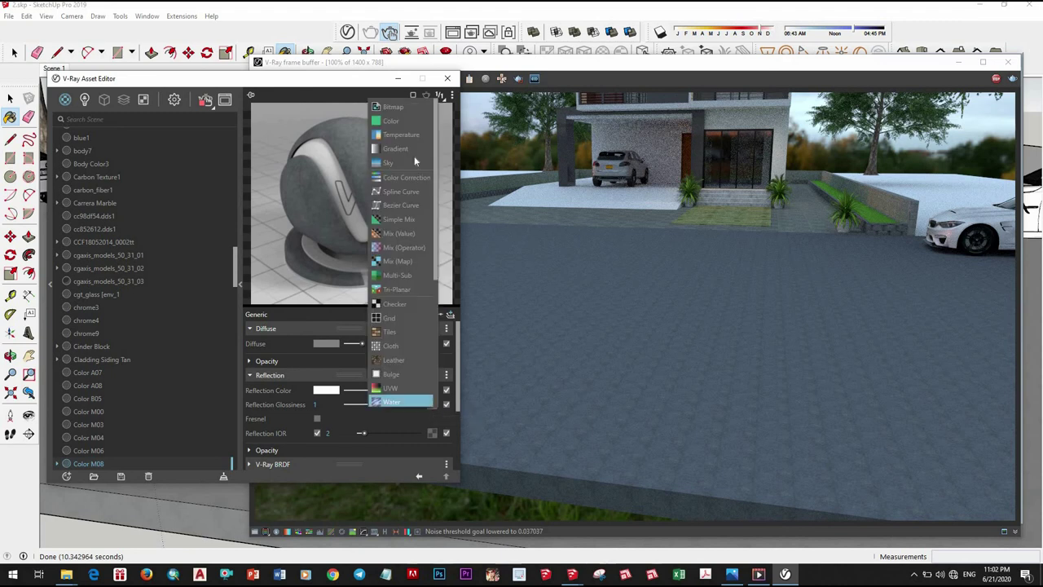
pyautogui.click(492, 242)
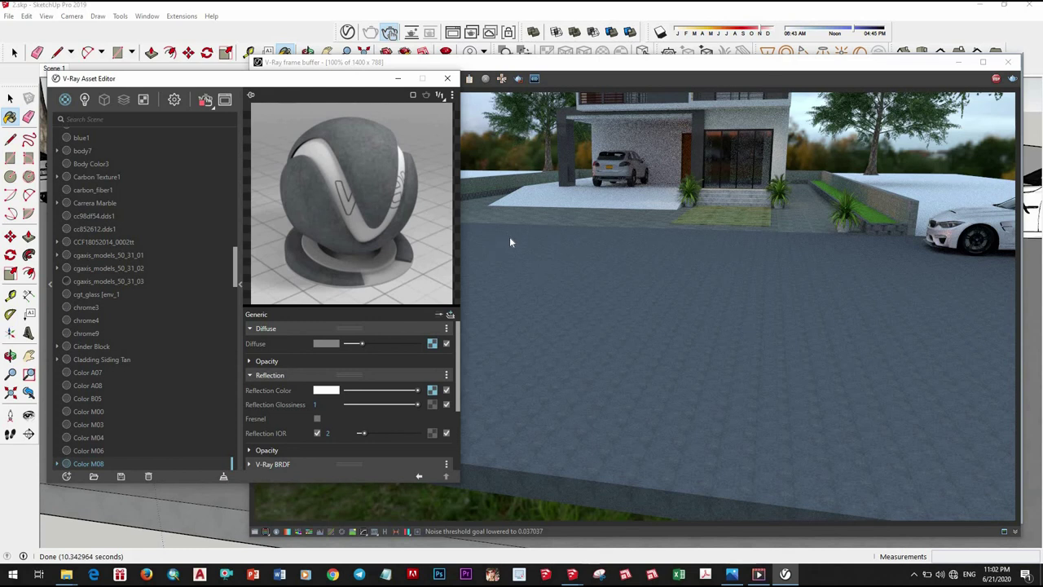
pyautogui.rightClick(433, 392)
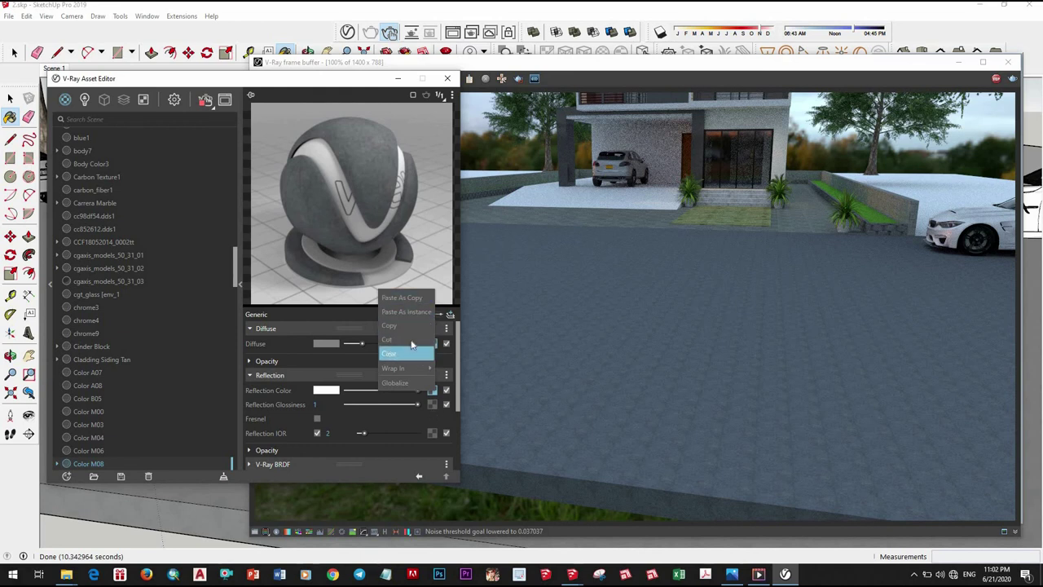
pyautogui.click(433, 407)
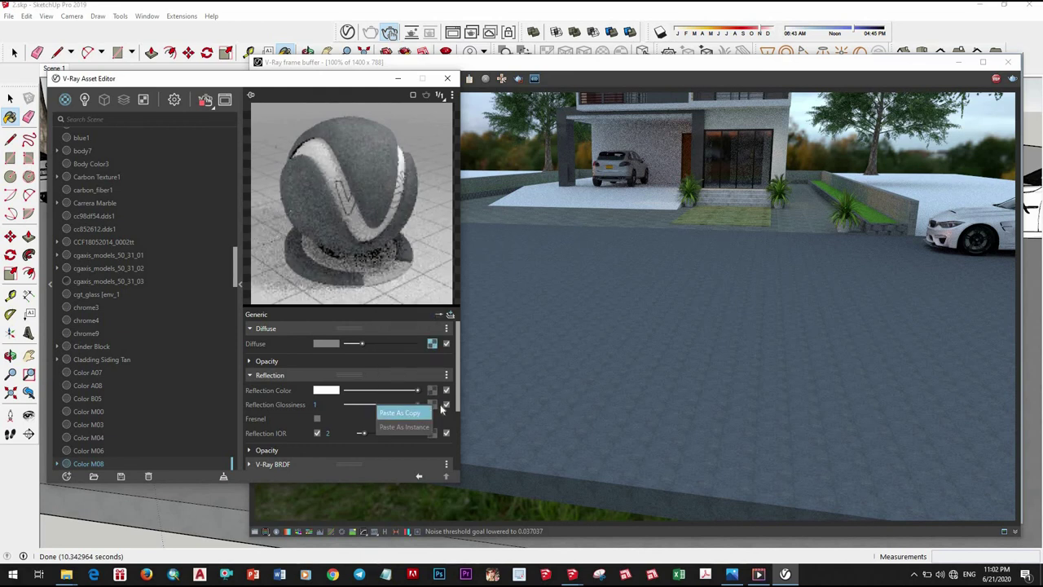
# Step: Check the Reflection Glossiness texture options without assigning any map
pyautogui.click(433, 407)
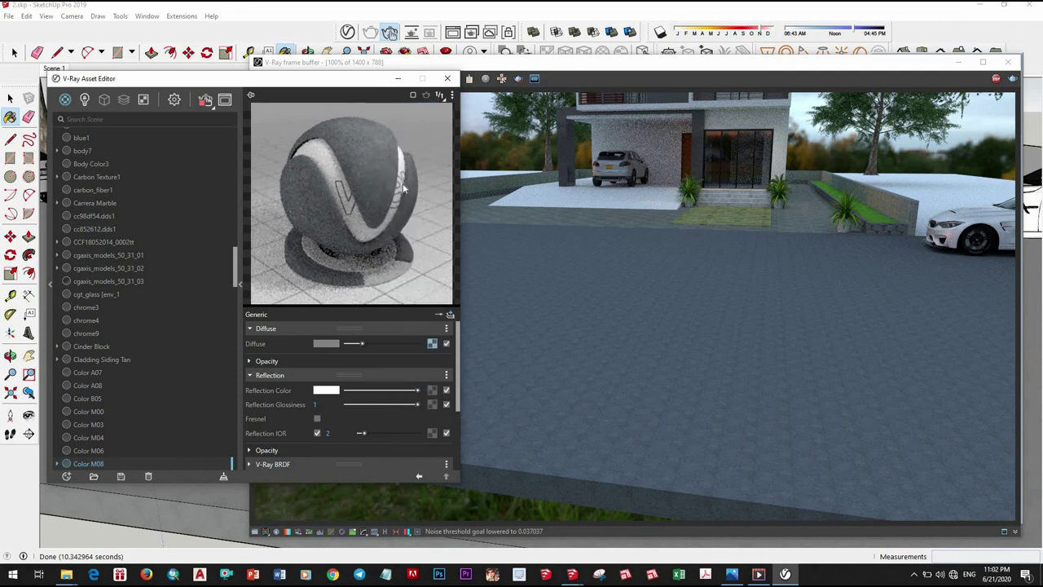
pyautogui.click(393, 107)
pyautogui.click(433, 407)
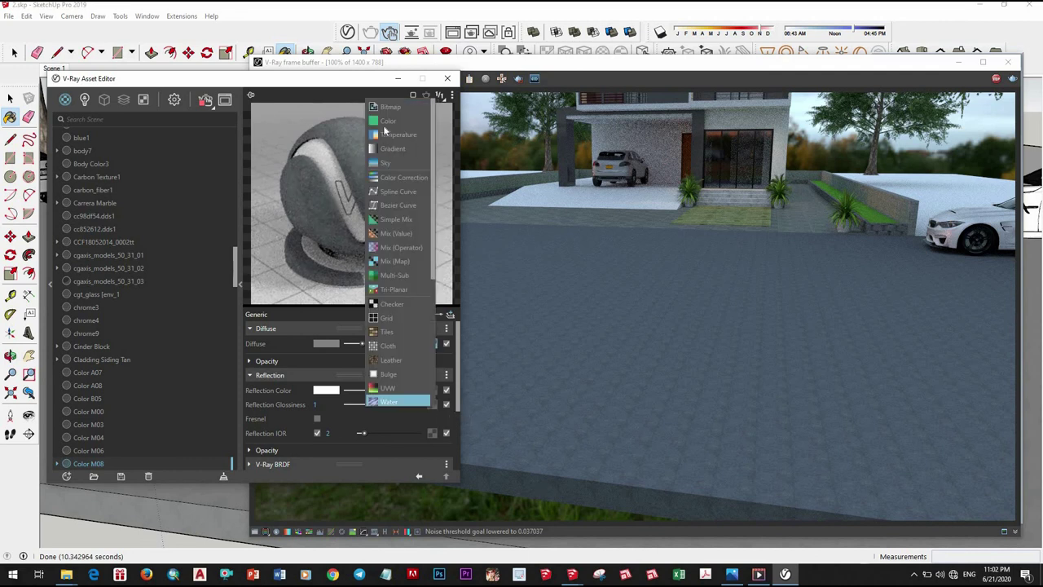
pyautogui.click(378, 114)
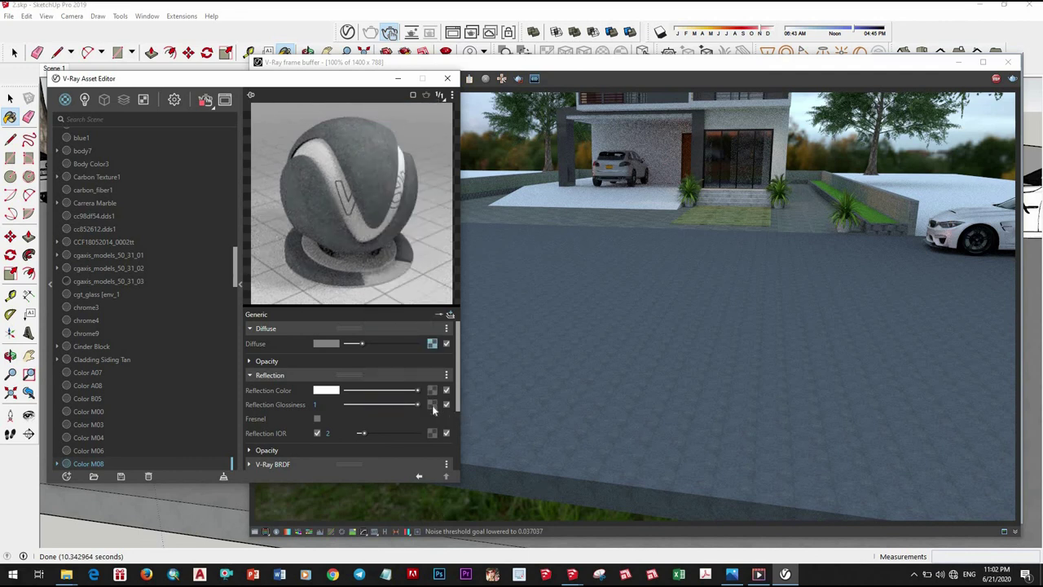
pyautogui.click(432, 405)
pyautogui.click(395, 112)
pyautogui.click(433, 405)
pyautogui.click(459, 297)
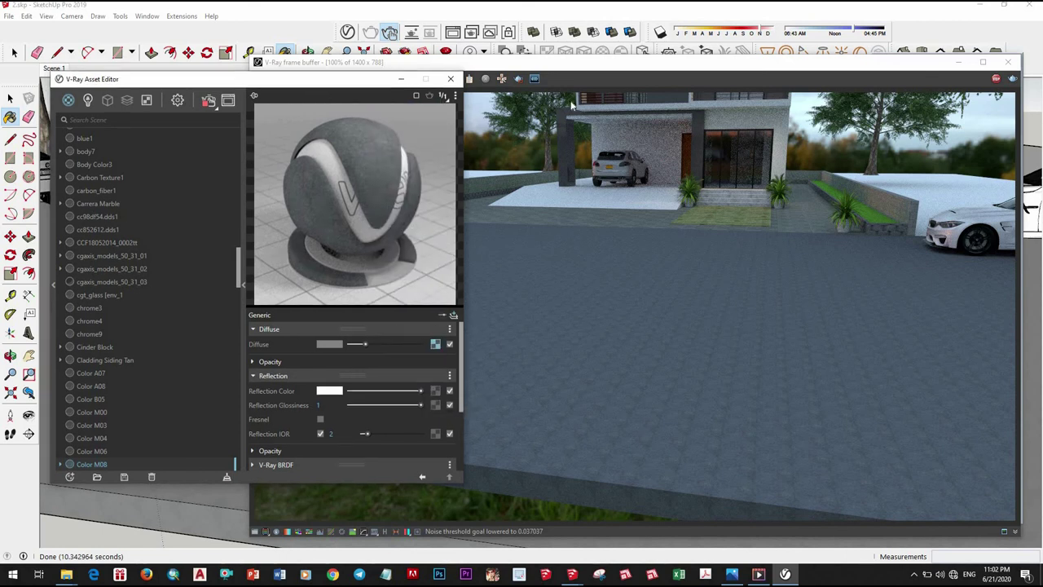
pyautogui.moveTo(329, 79); pyautogui.dragTo(436, 73)
# Step: Bring the V-Ray frame buffer with the finished road render to the front
pyautogui.click(1010, 63)
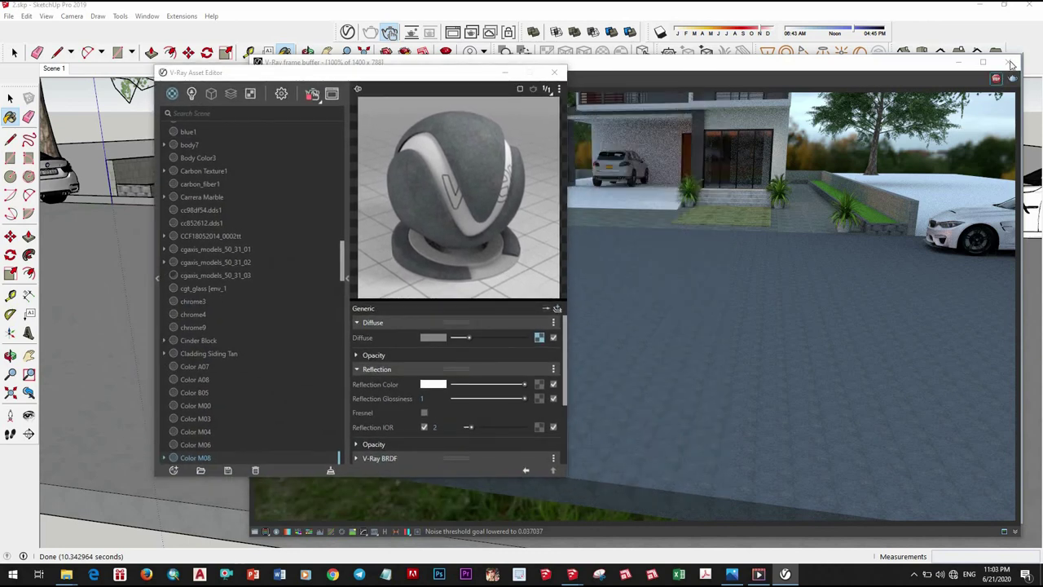